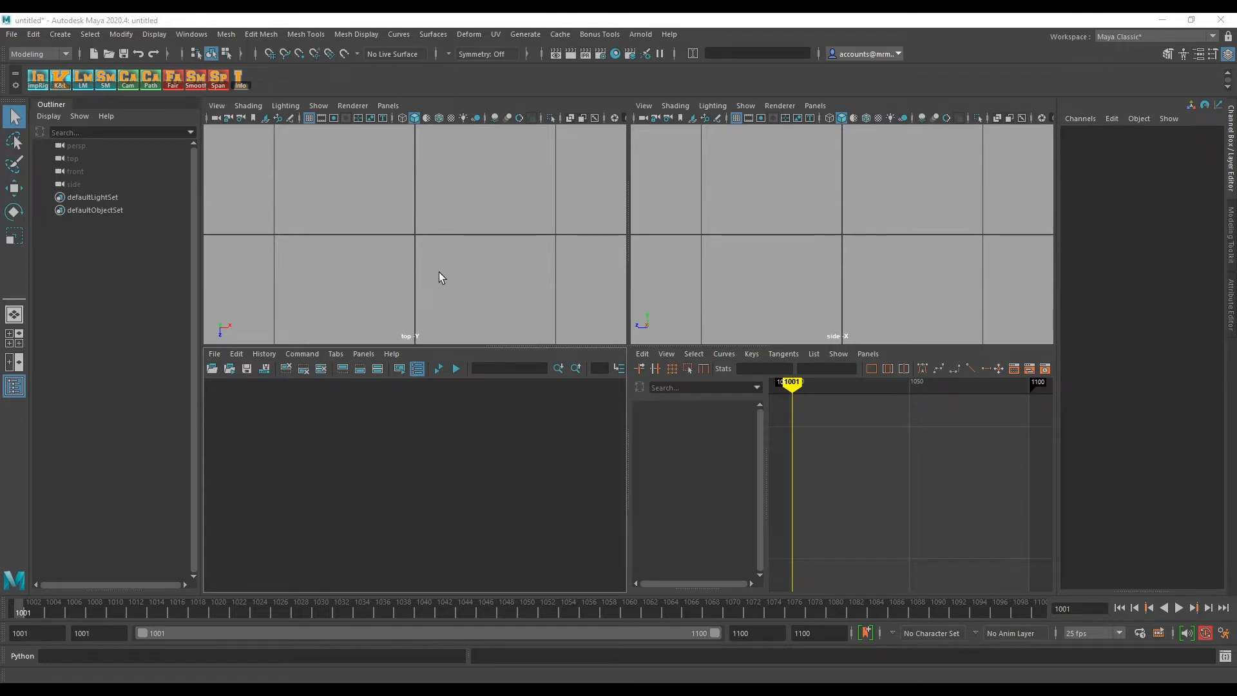
Step: Import the Bolt rig via the shelf tool and frame it in the Perspective pane
click(38, 81)
click(618, 364)
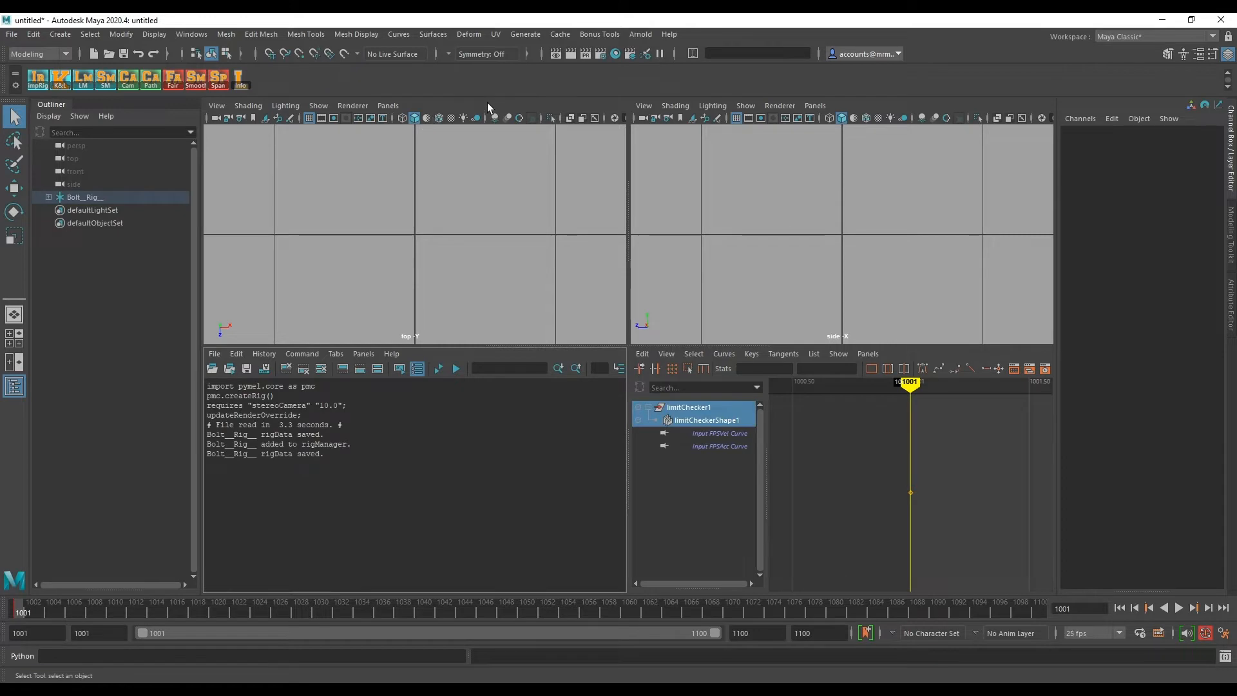
key(space)
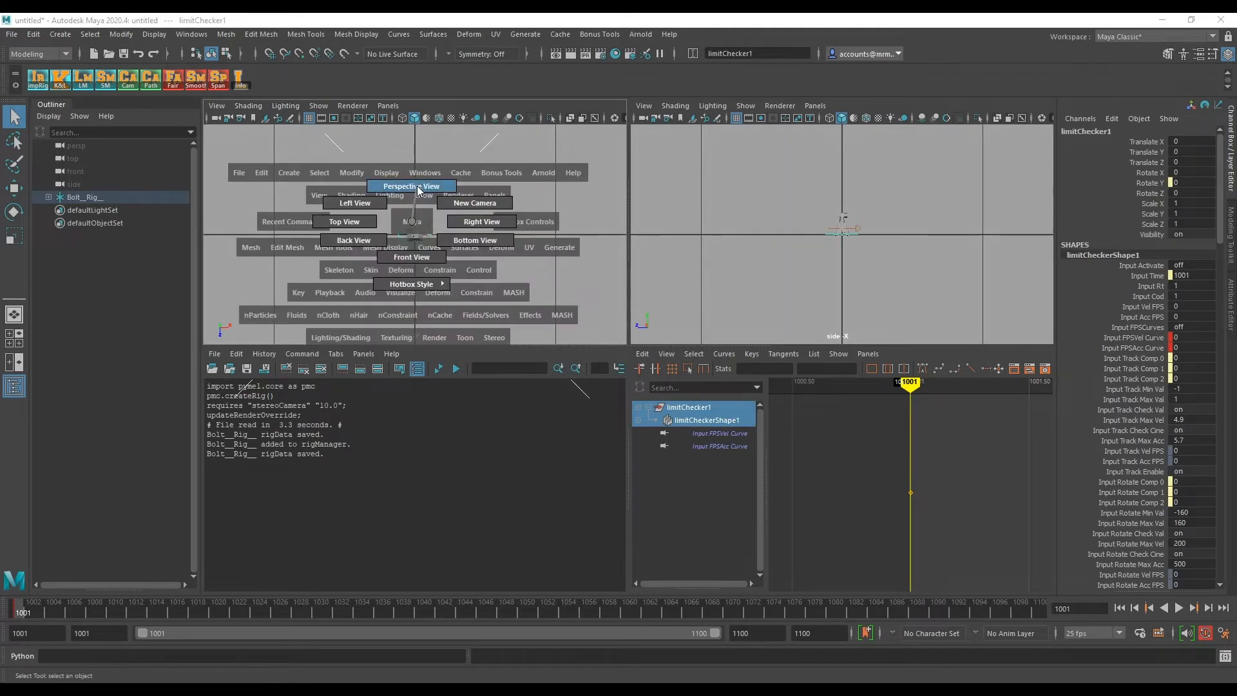
click(417, 187)
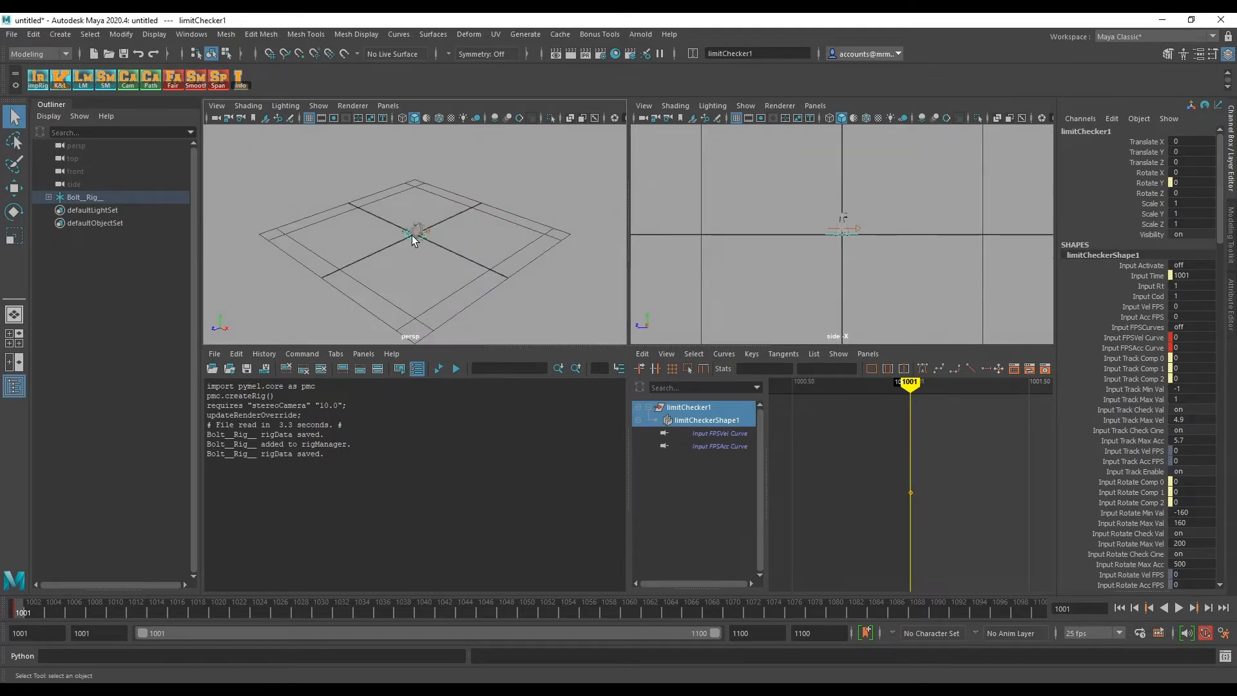
key(f)
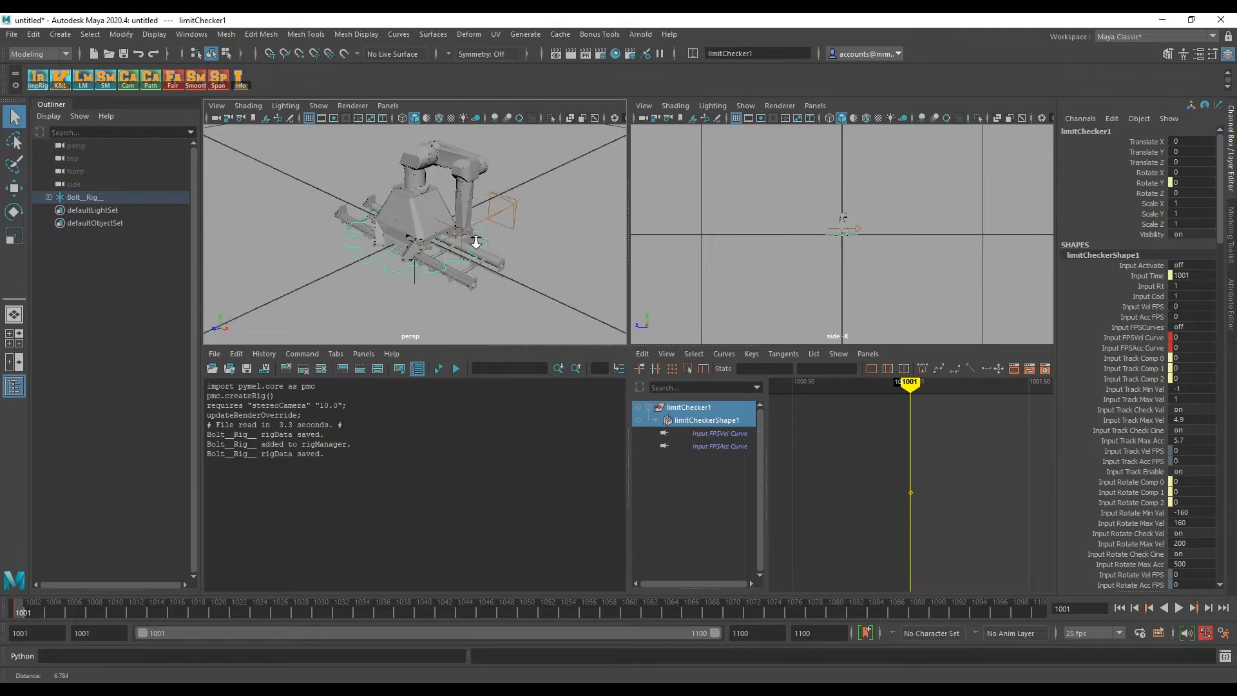
scroll(415, 242, down, 2)
Step: Save the rig's cart positions via Save rig move > Save carts
right_click(106, 85)
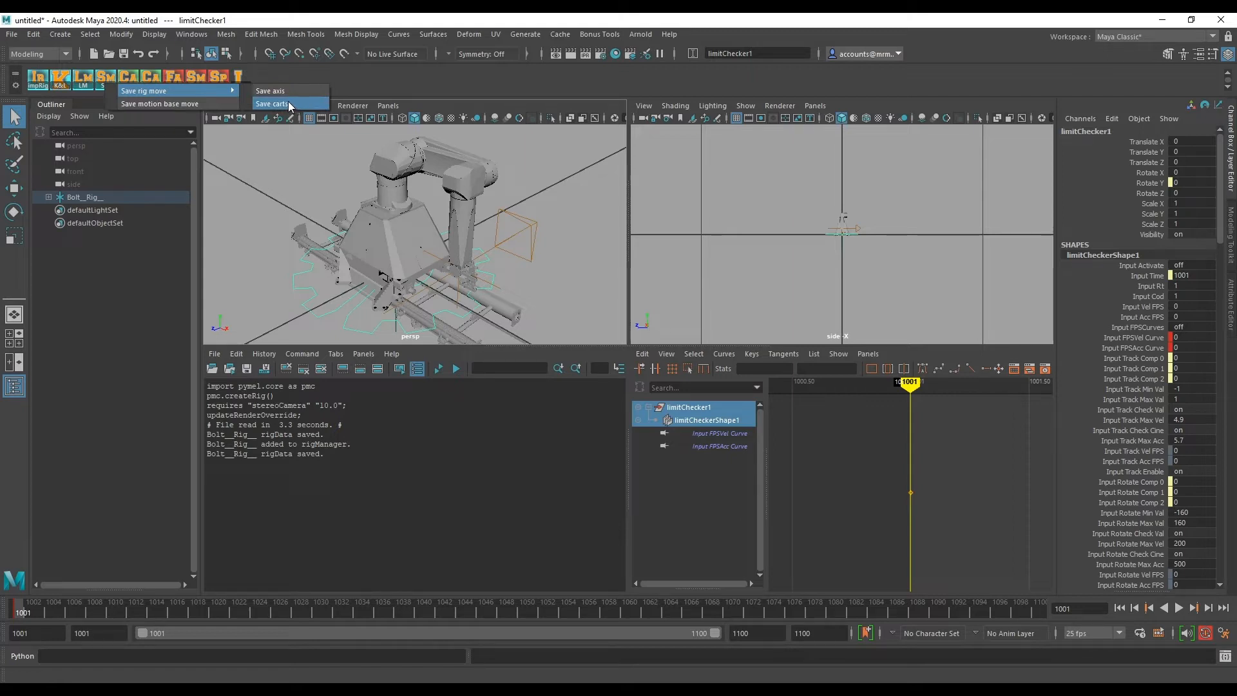
click(288, 102)
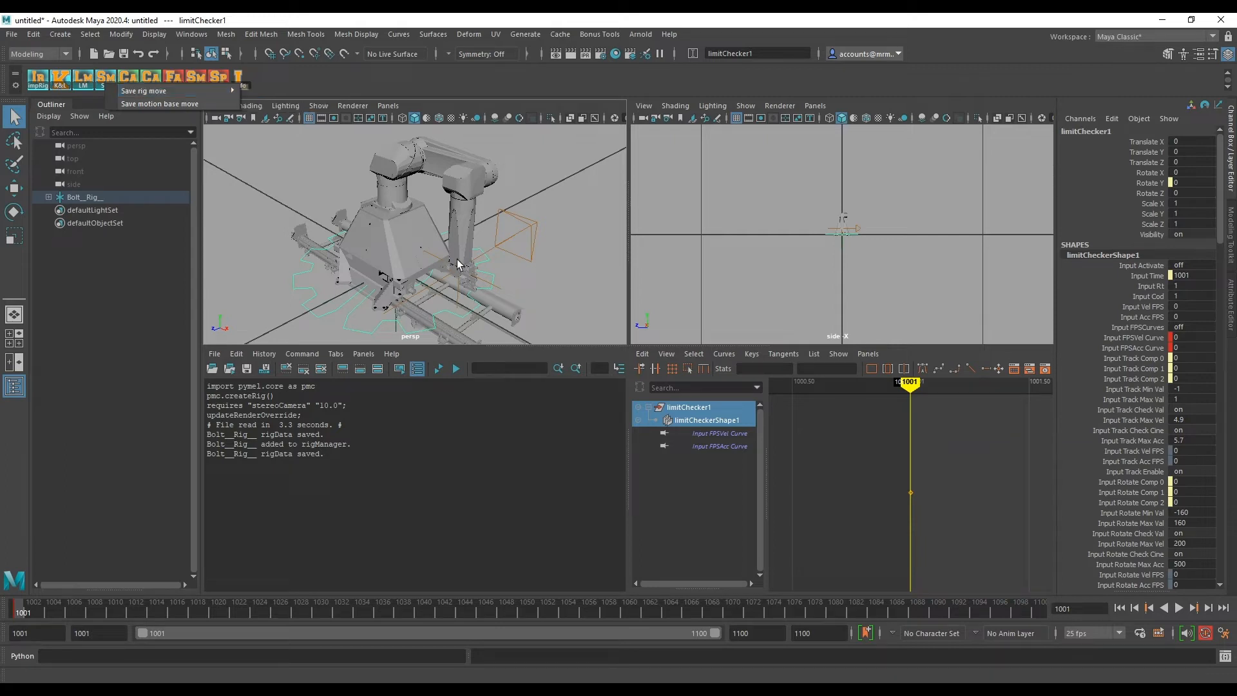
mouse_move(415, 241)
alt+mouse_down()
mouse_move(395, 260)
mouse_move(443, 216)
alt+mouse_up()
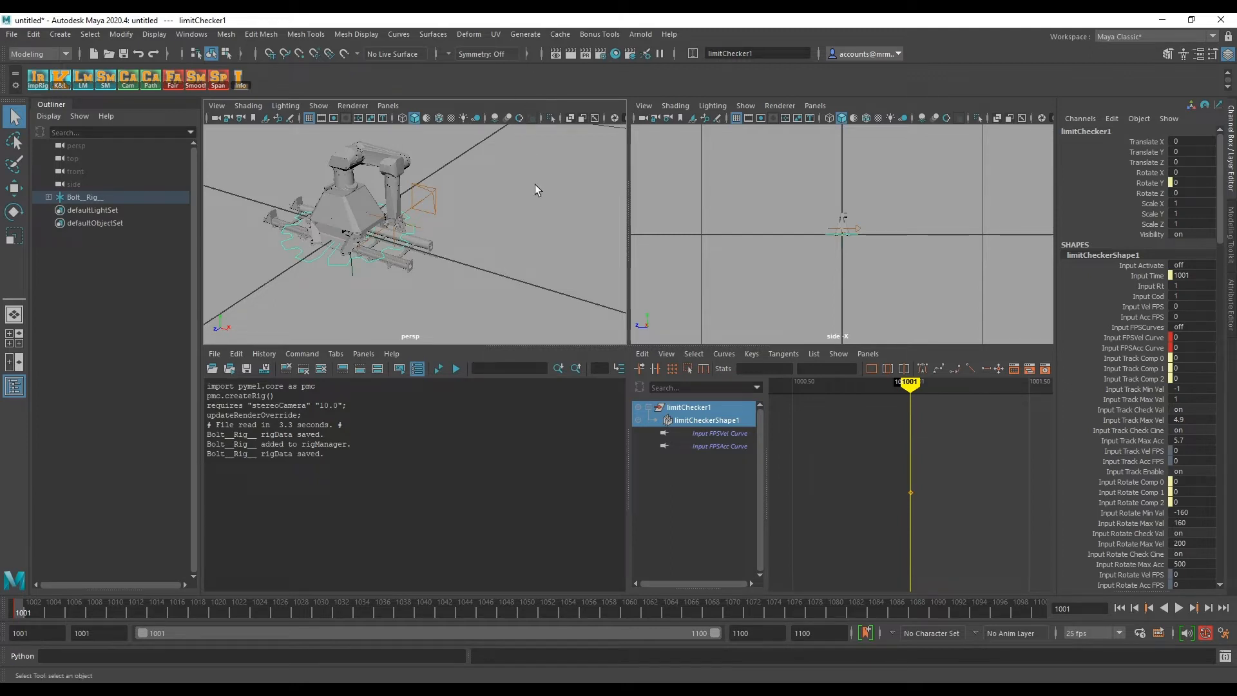
Step: Maximize the perspective view and create a Camera, Aim and Up group
alt+drag(535, 185, 496, 216)
key(space)
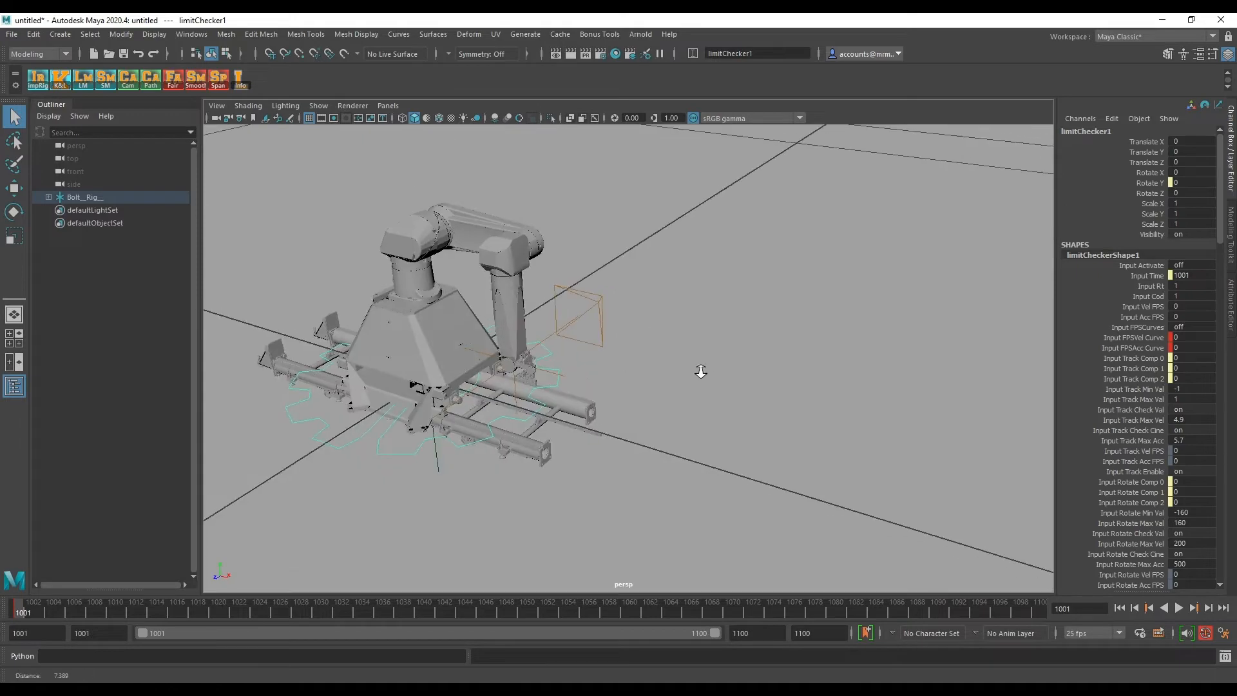
alt+drag(551, 290, 599, 337)
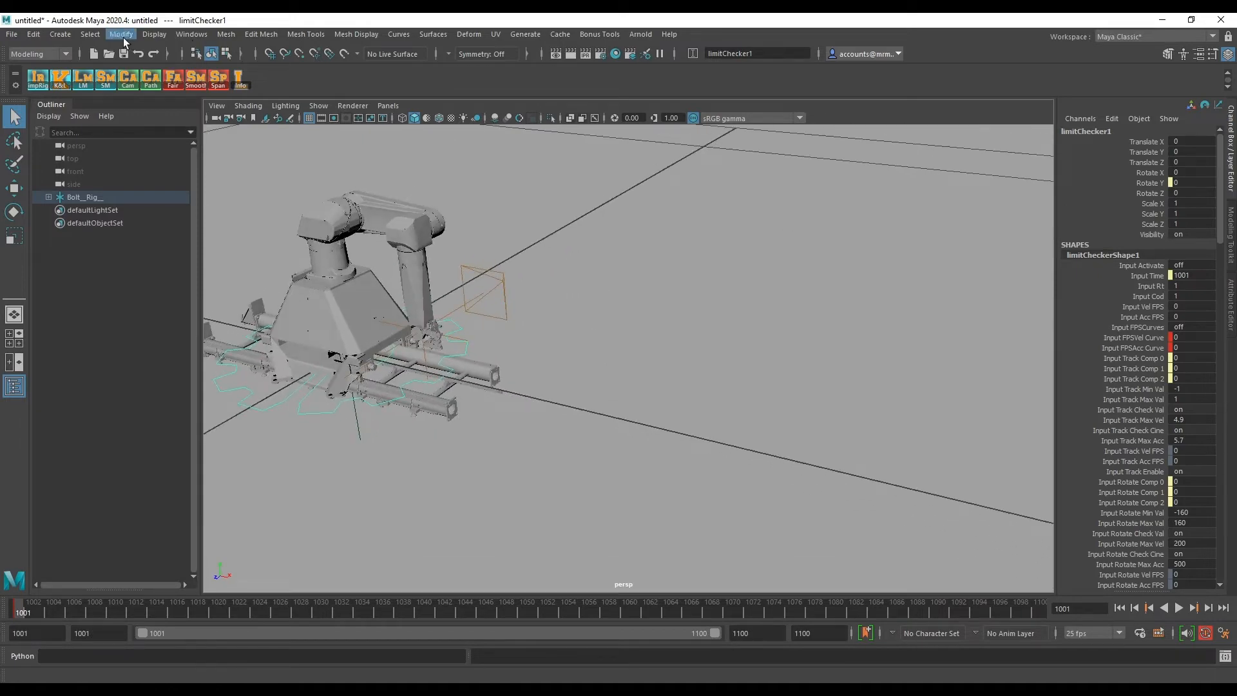
click(61, 34)
mouse_move(84, 118)
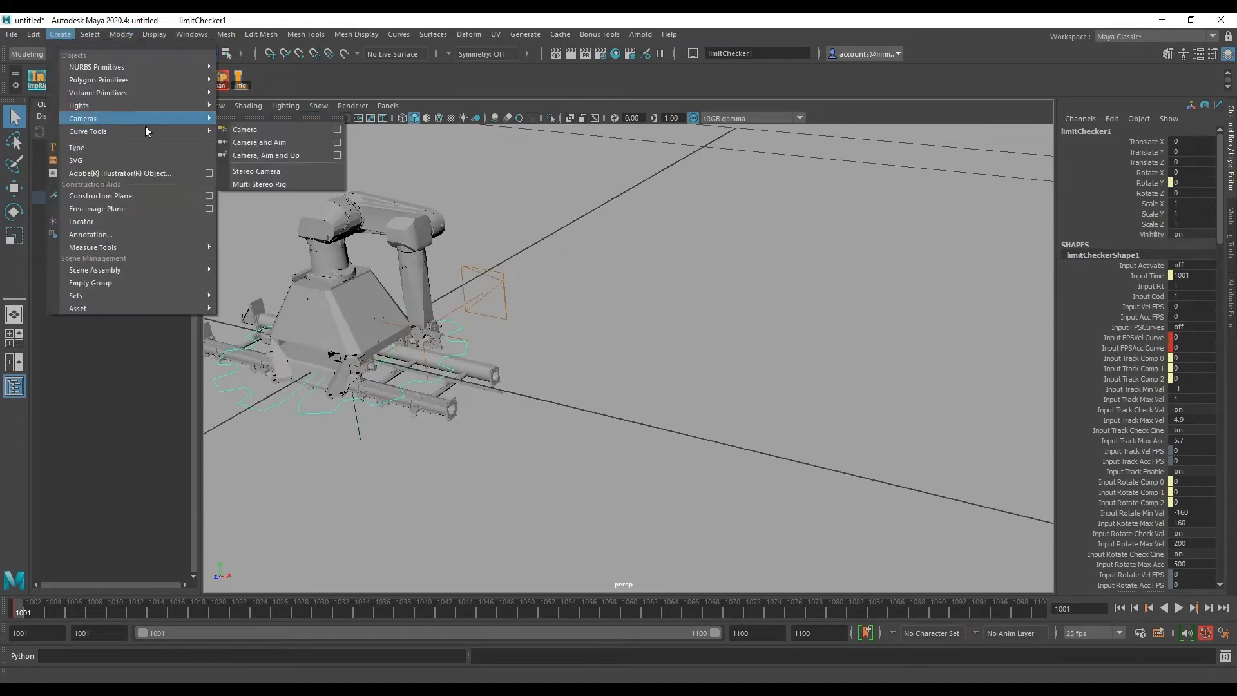
click(296, 158)
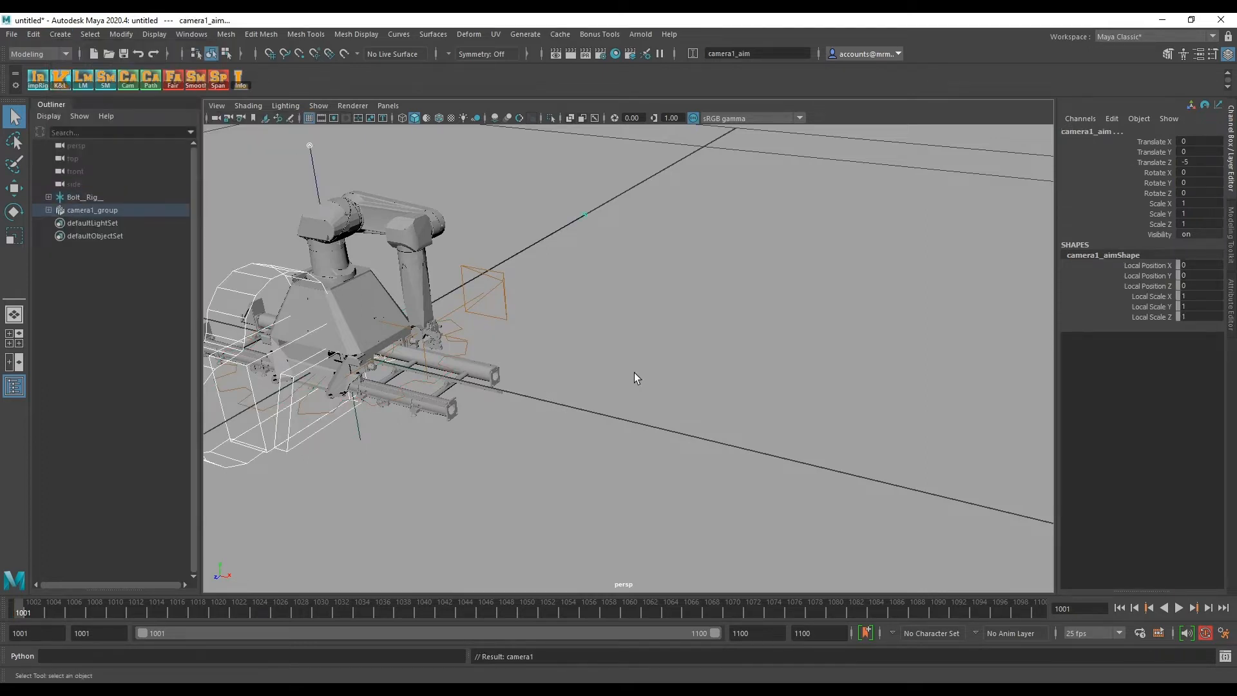
Step: Move the camera away from the rig and set its Locator Scale to 0.25
alt+drag(635, 372, 502, 318)
click(49, 210)
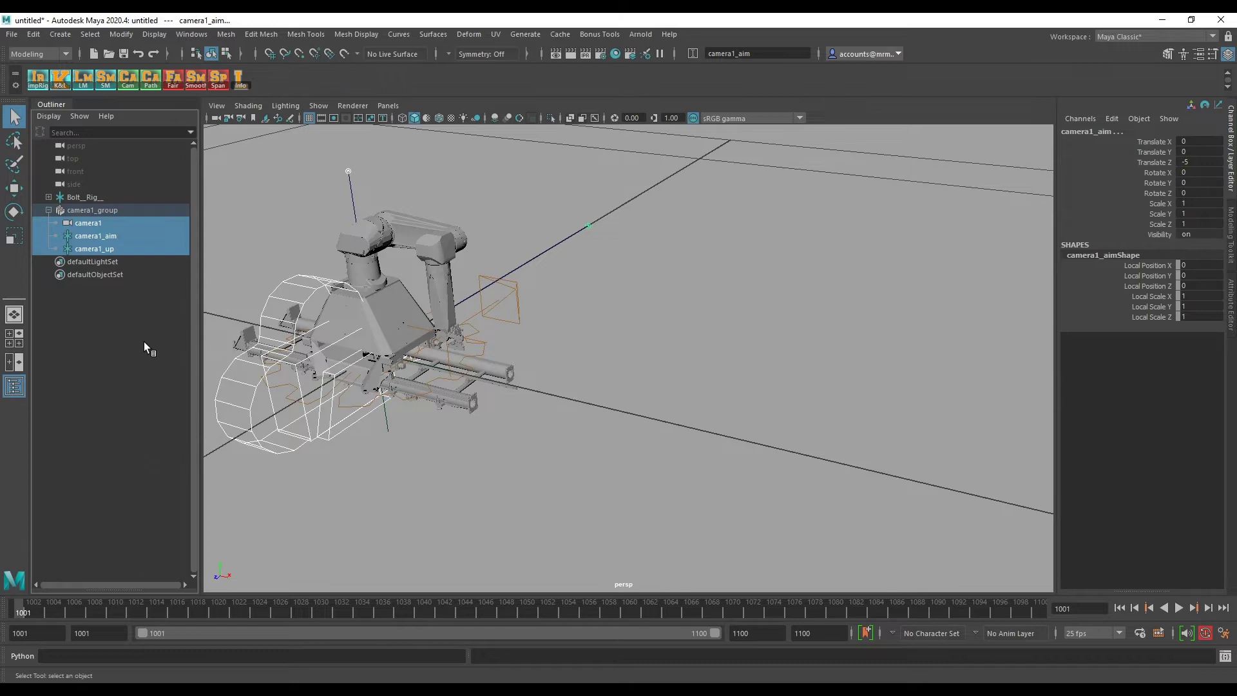
click(103, 238)
click(102, 225)
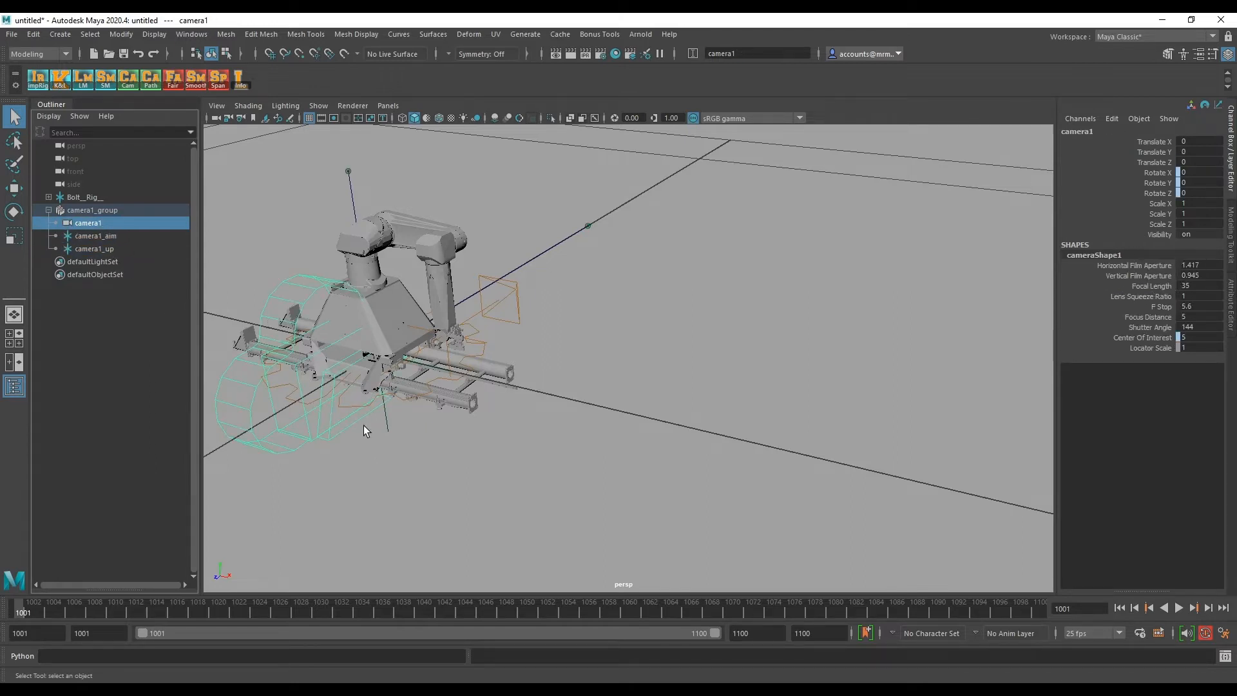
key(w)
drag(382, 375, 589, 384)
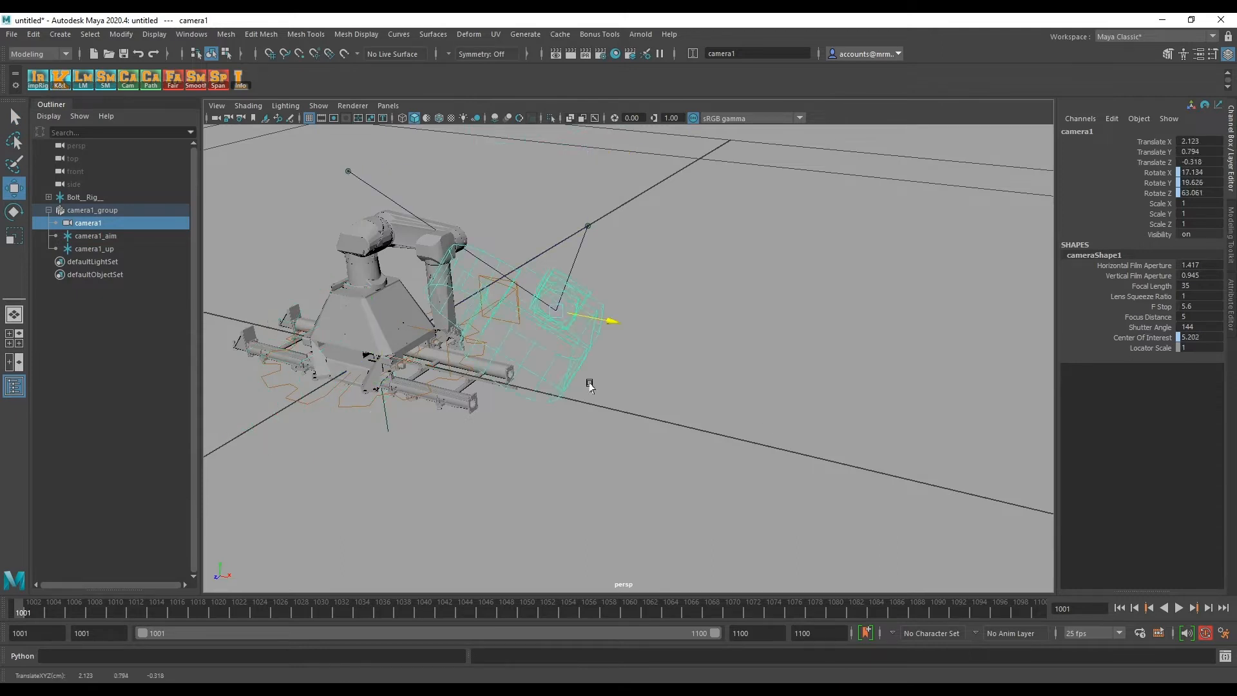
drag(512, 388, 683, 372)
click(1198, 348)
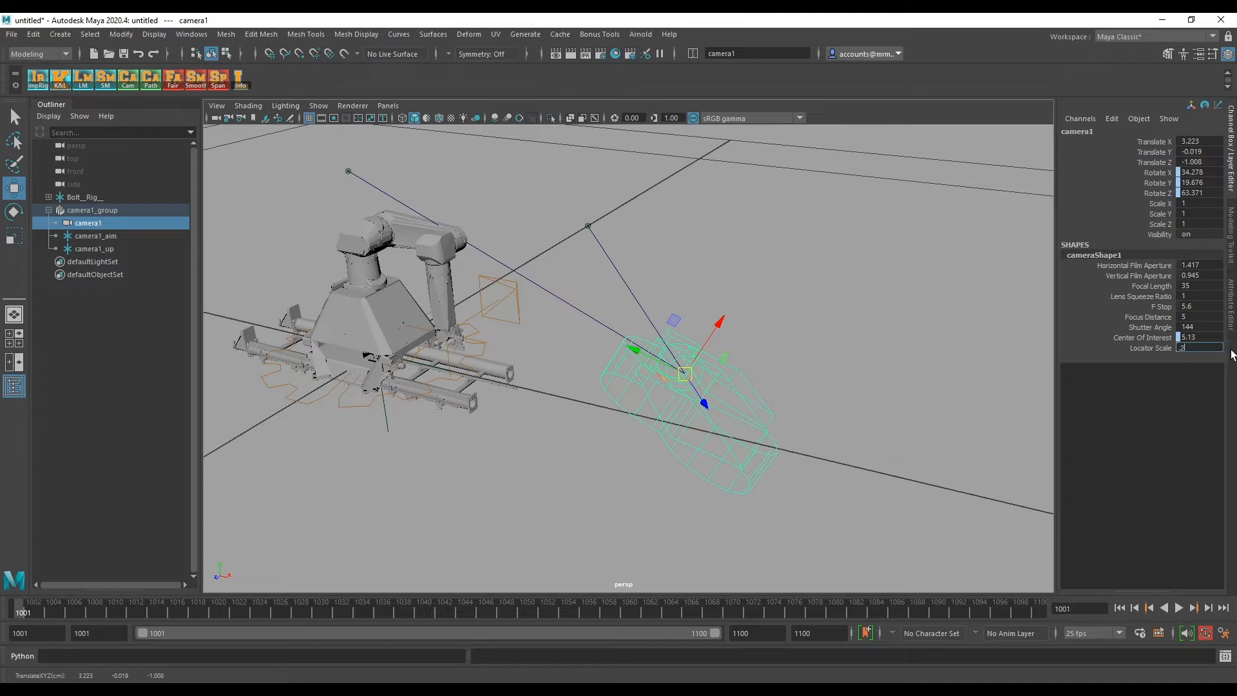
text(0.25)
key(Return)
Step: Reposition the aim and up locators along X and Z to tilt the camera
click(95, 236)
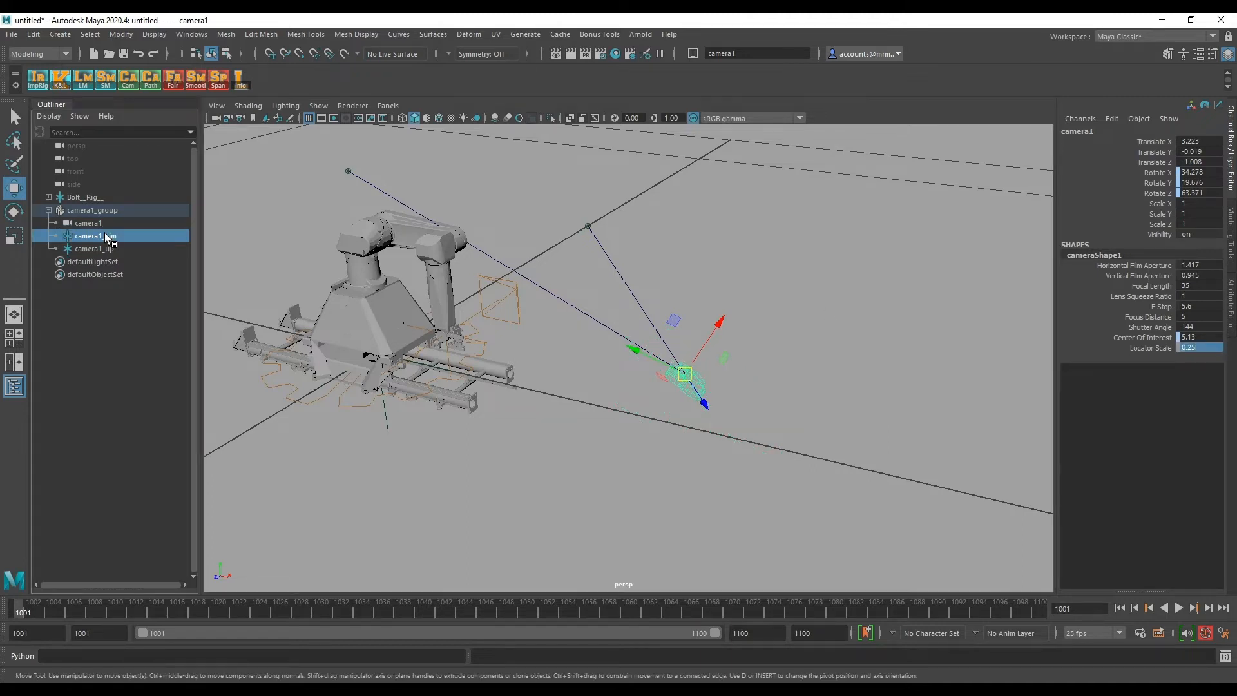
drag(940, 380, 910, 377)
click(94, 249)
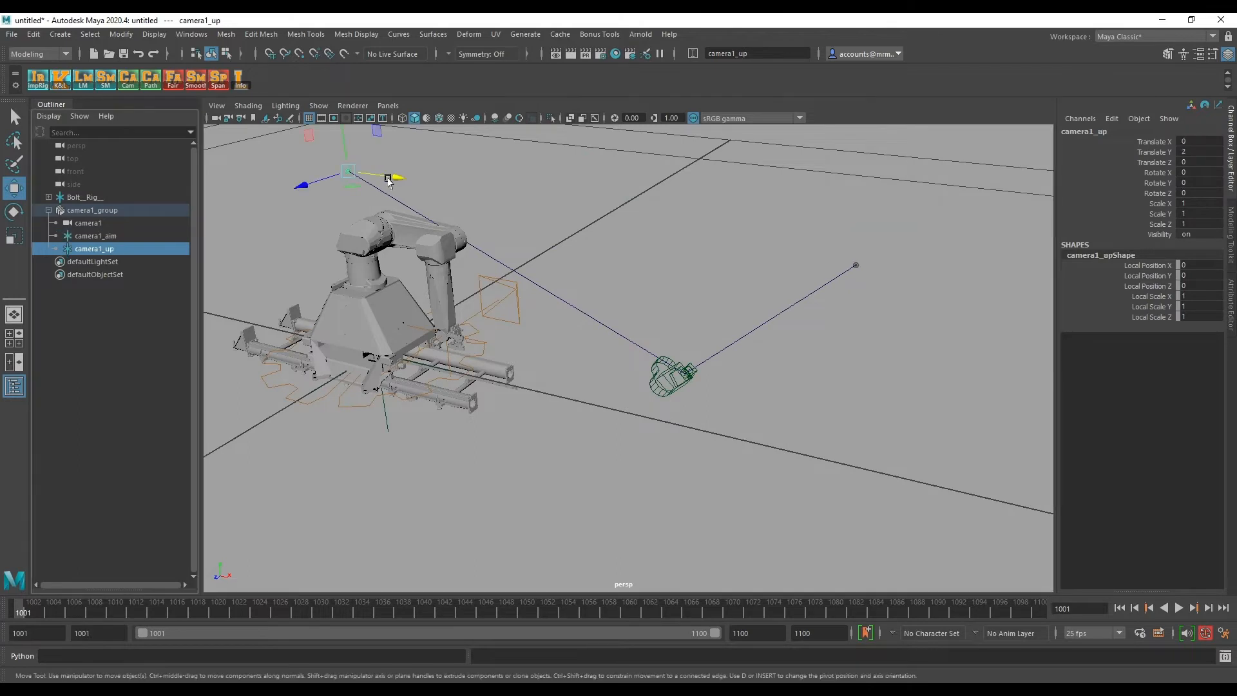
mouse_move(389, 179)
mouse_down()
mouse_move(981, 348)
mouse_move(812, 290)
mouse_up()
mouse_move(677, 319)
alt+mouse_down()
mouse_move(564, 337)
mouse_move(425, 261)
mouse_move(494, 266)
mouse_move(425, 276)
mouse_move(542, 288)
mouse_move(541, 319)
alt+mouse_up()
mouse_move(498, 257)
mouse_down()
mouse_move(672, 315)
mouse_move(471, 276)
mouse_up()
mouse_move(629, 262)
mouse_down()
mouse_move(481, 275)
mouse_move(620, 350)
mouse_move(773, 374)
mouse_up()
alt+middle_drag(772, 374, 633, 345)
Step: Refine the camera, aim and up locator positions beside the rig
click(96, 224)
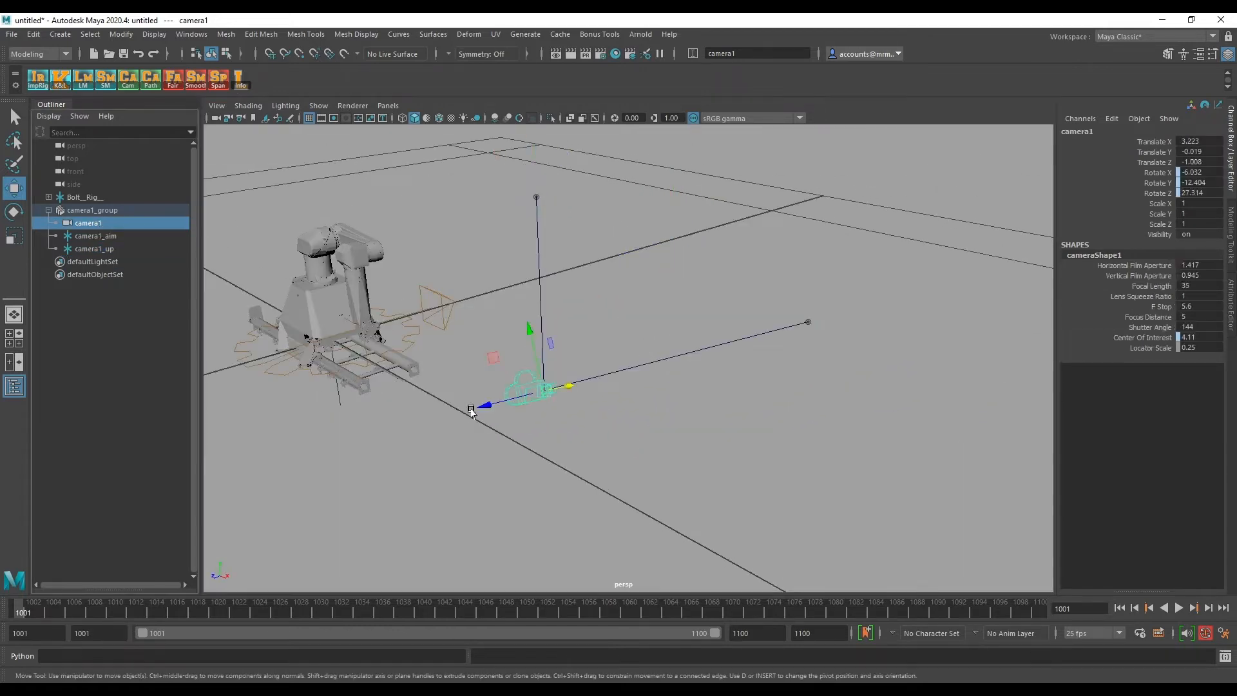
drag(490, 353, 520, 334)
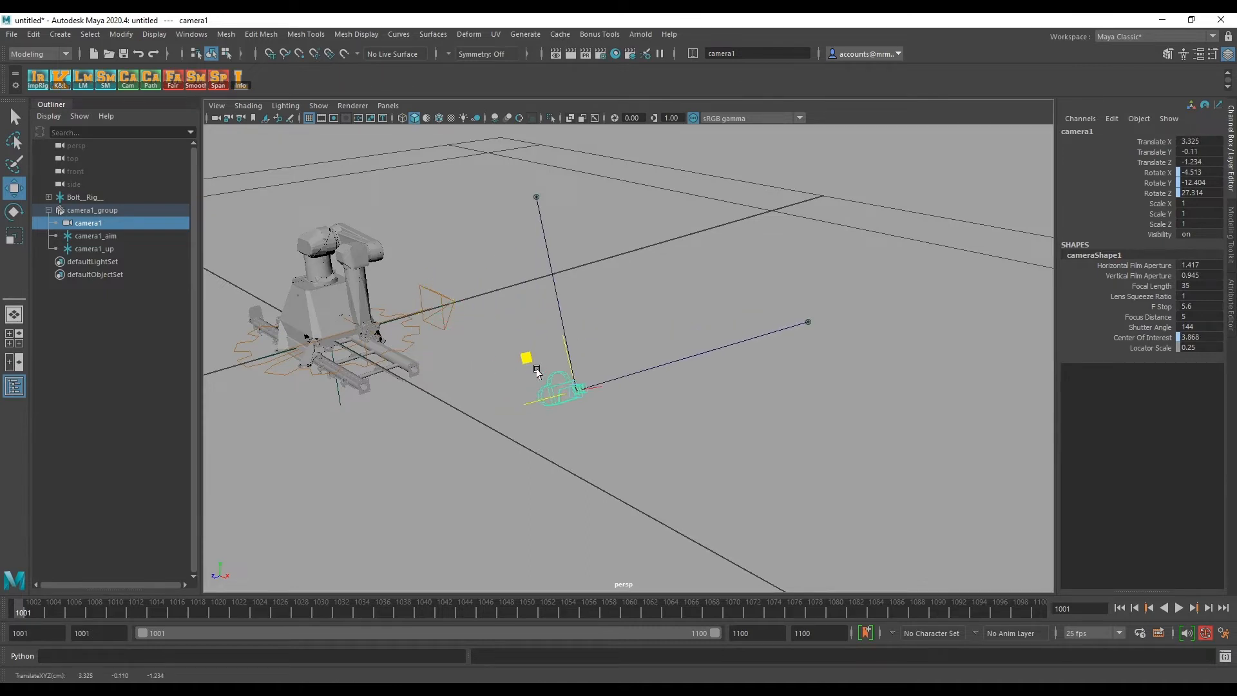
click(808, 322)
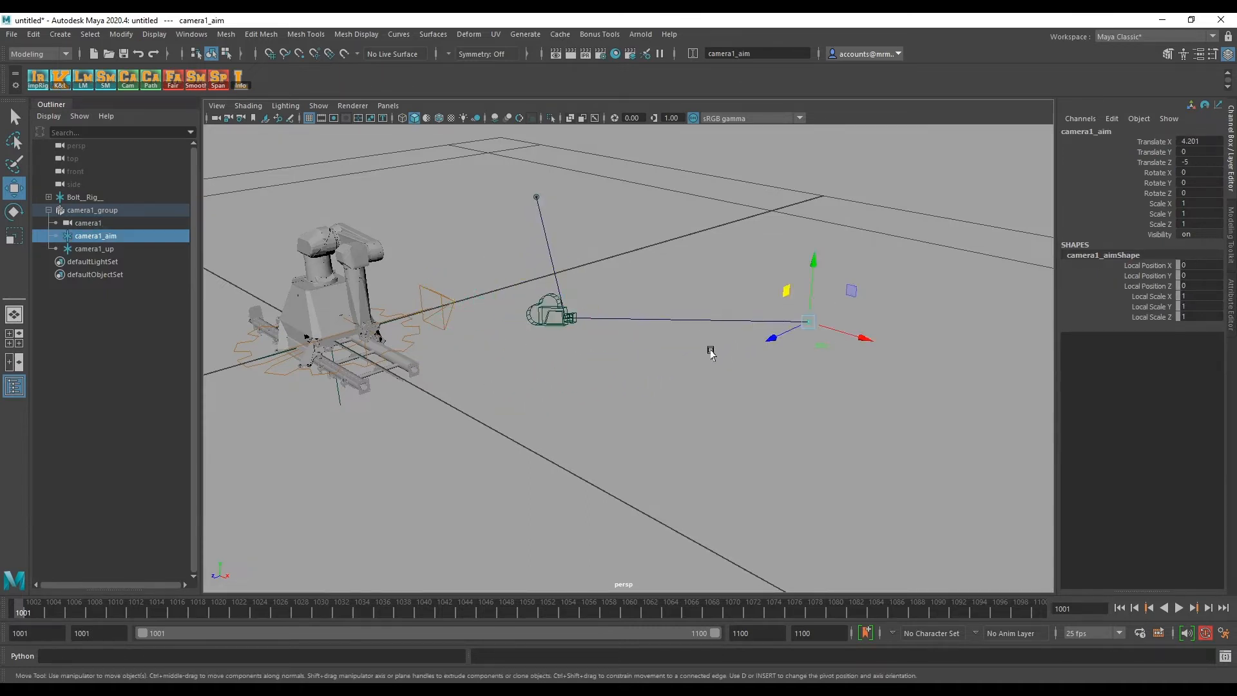
alt+middle_drag(715, 338, 696, 319)
mouse_move(765, 300)
mouse_down()
mouse_move(817, 321)
mouse_move(615, 289)
mouse_move(837, 319)
mouse_up()
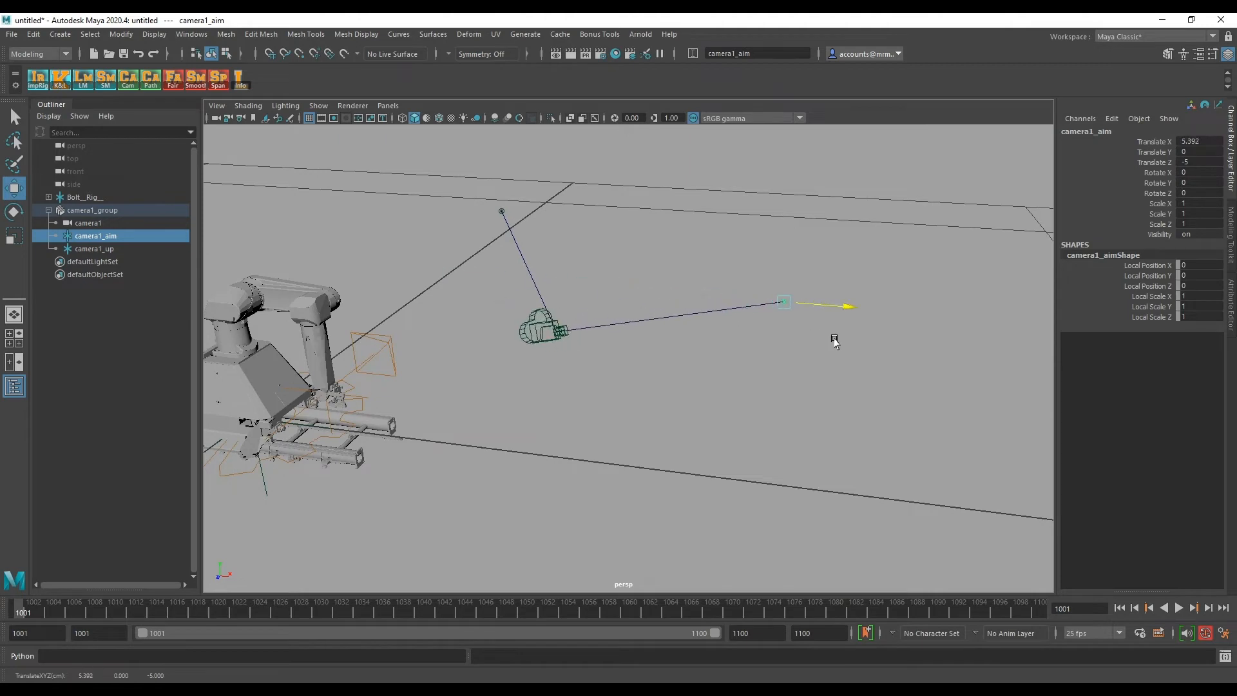
drag(660, 242, 660, 222)
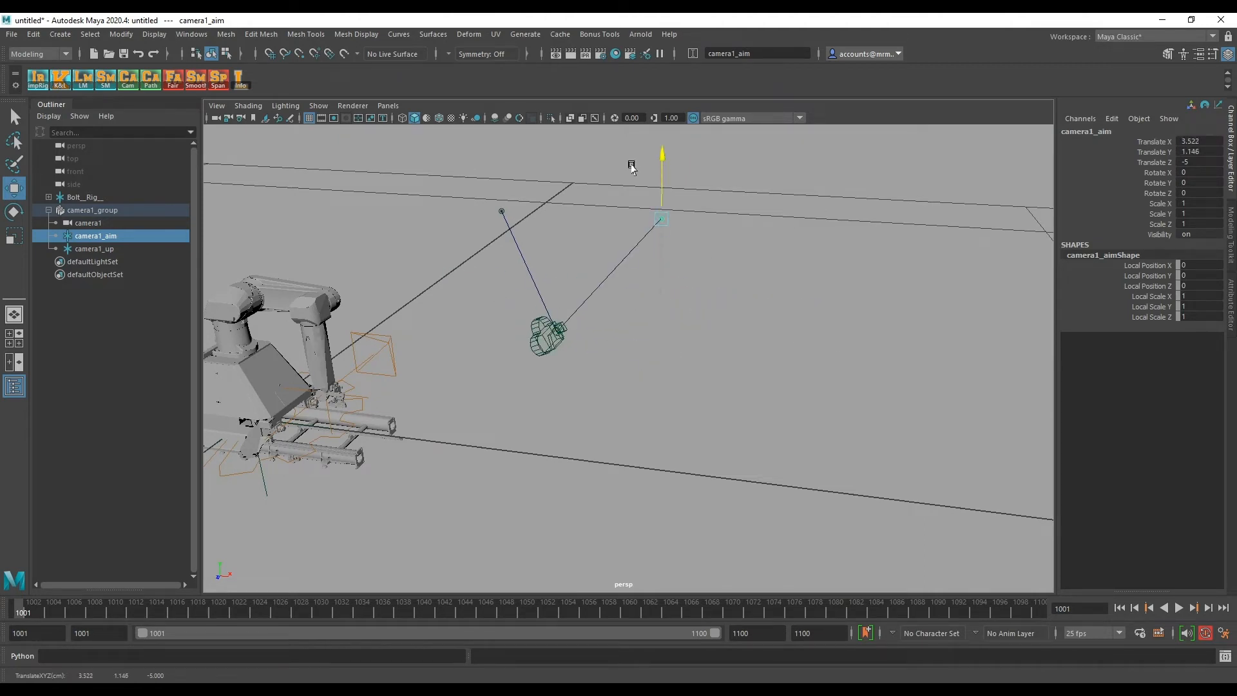
click(502, 211)
mouse_move(566, 213)
mouse_down()
mouse_move(761, 292)
mouse_move(569, 264)
mouse_move(585, 263)
mouse_up()
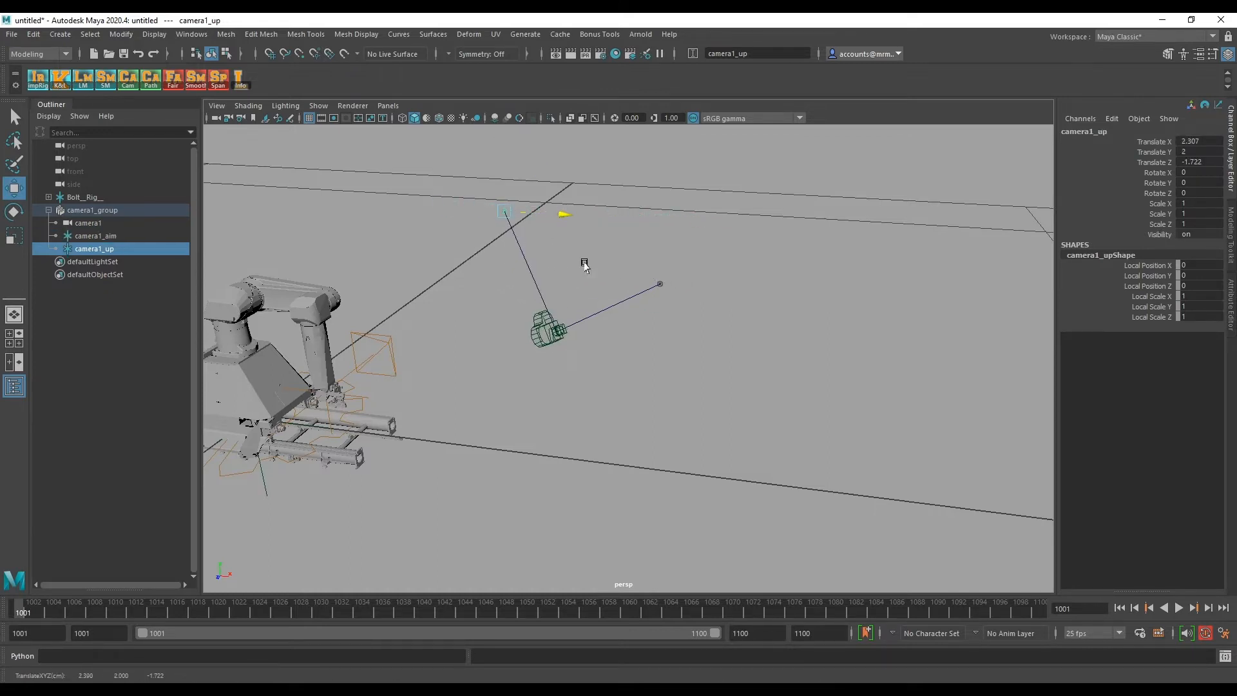
mouse_move(603, 344)
alt+mouse_down()
mouse_move(591, 324)
mouse_move(541, 367)
alt+mouse_up()
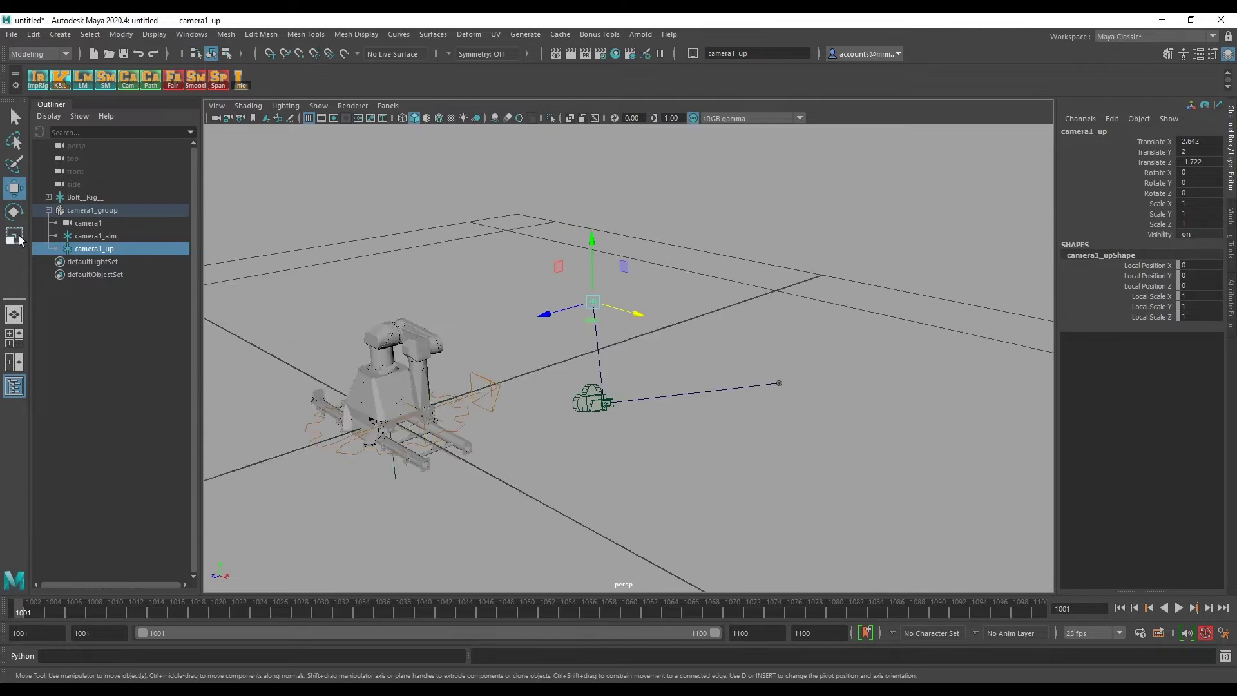
Step: Delete the camera group and orbit the view around the rig
click(92, 210)
key(Delete)
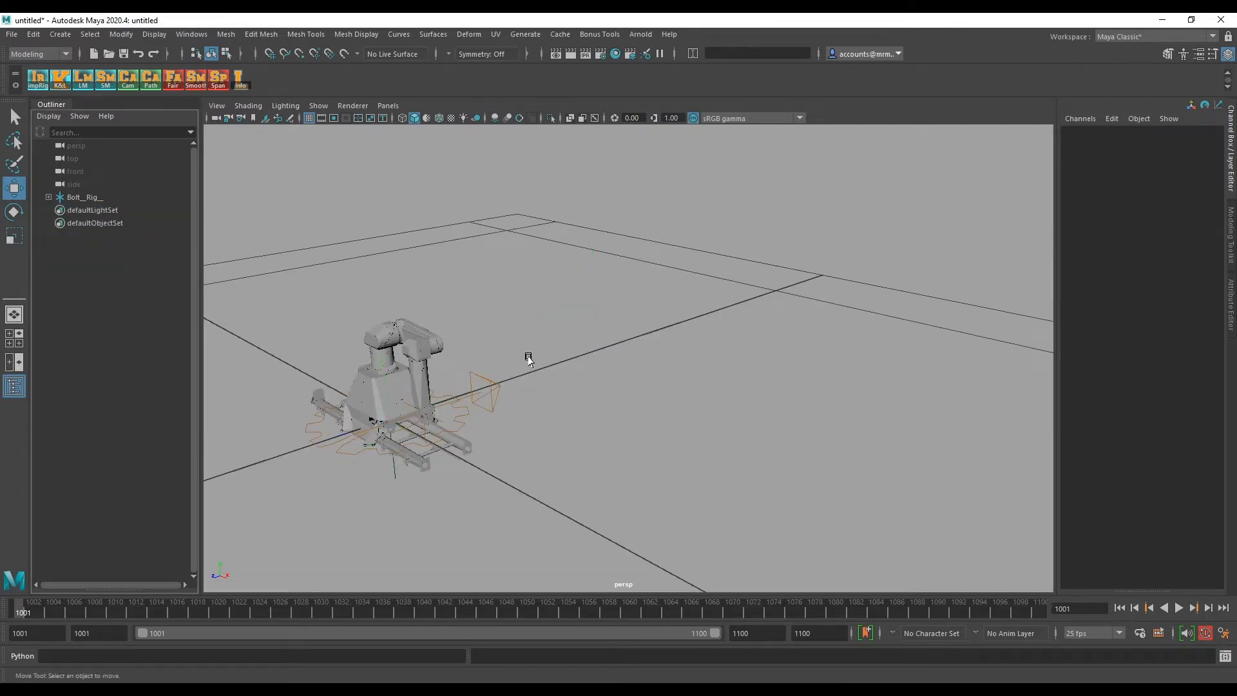
alt+drag(527, 357, 616, 288)
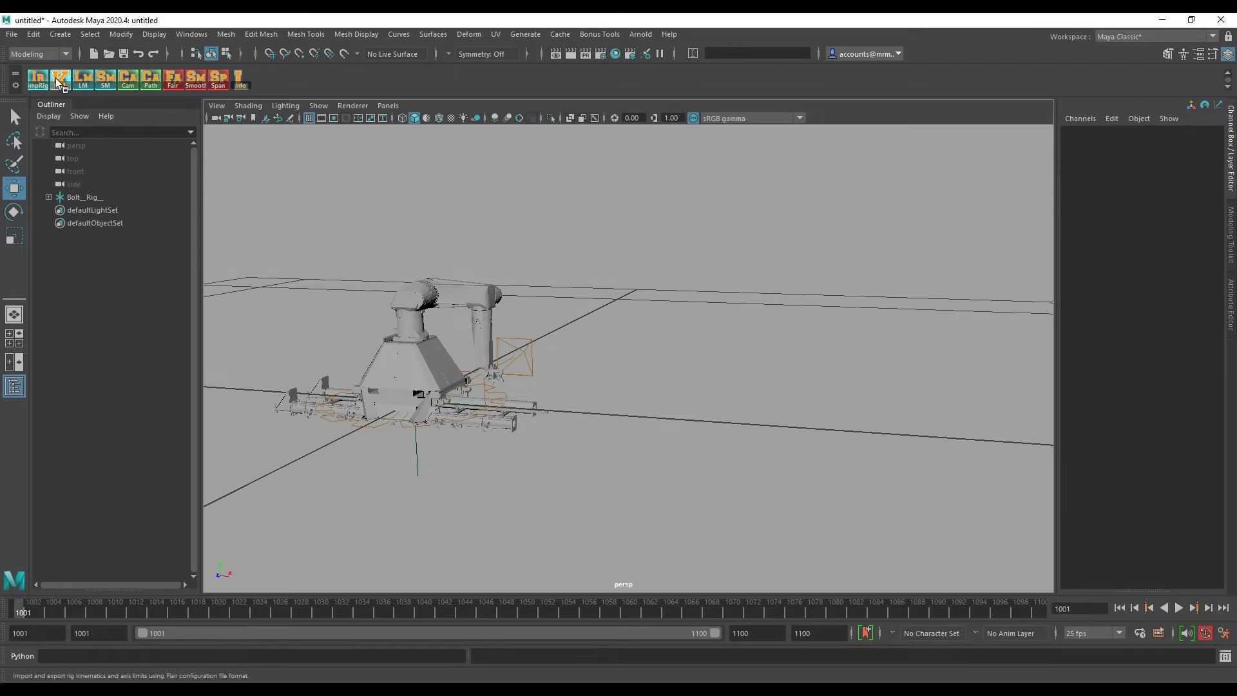
Step: Rotate RigMover1 to about 93.4, -78.1, -83.0 degrees, re-aiming the arm's head
click(523, 345)
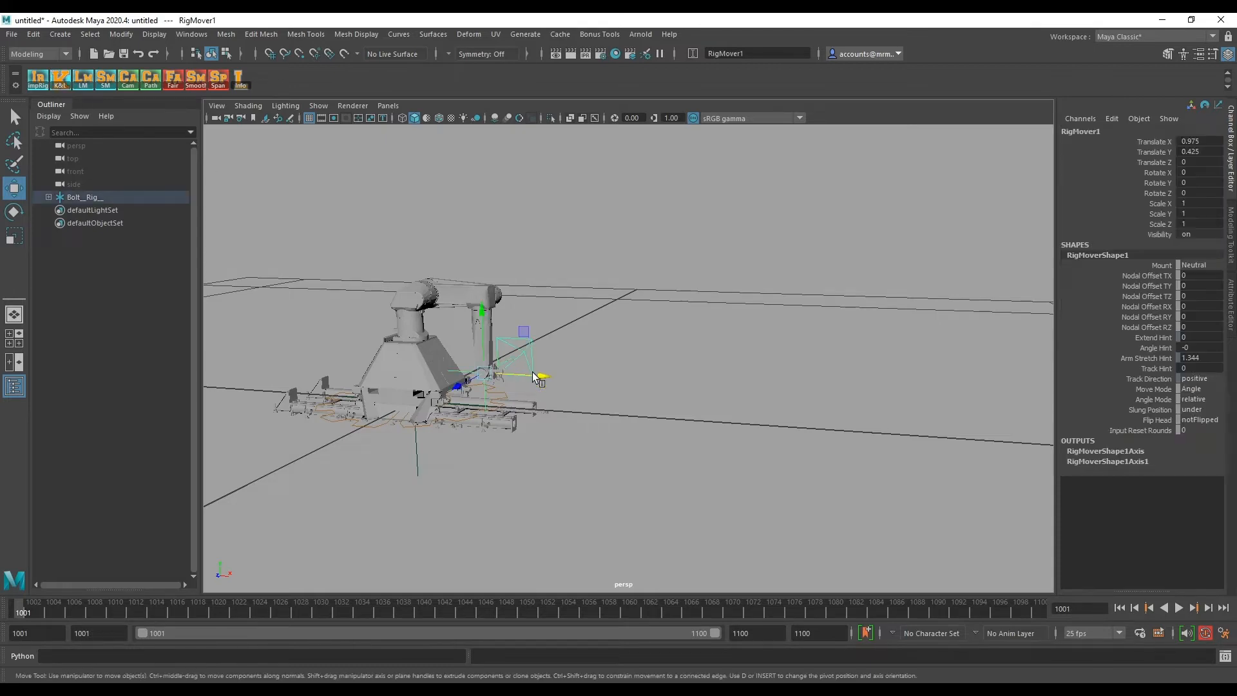
mouse_move(527, 371)
alt+mouse_down()
mouse_move(564, 369)
mouse_move(541, 358)
mouse_move(594, 264)
alt+mouse_up()
key(e)
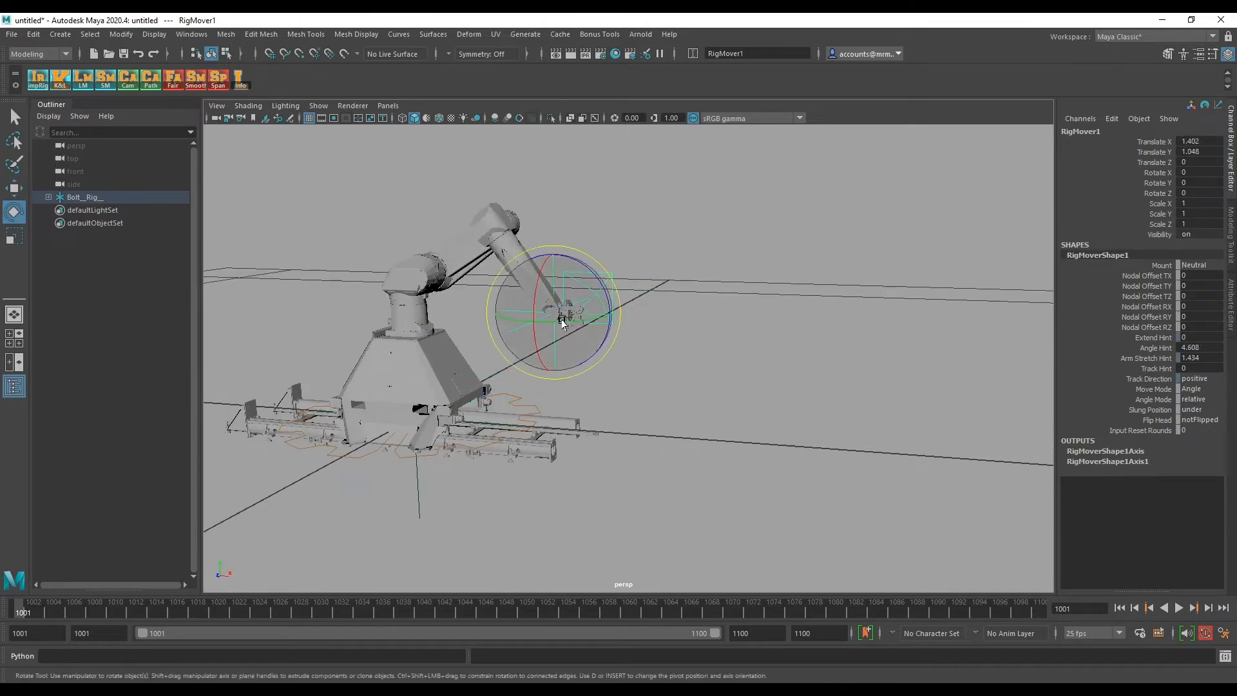
mouse_move(563, 322)
mouse_down()
mouse_move(599, 280)
mouse_move(628, 327)
mouse_move(614, 340)
mouse_up()
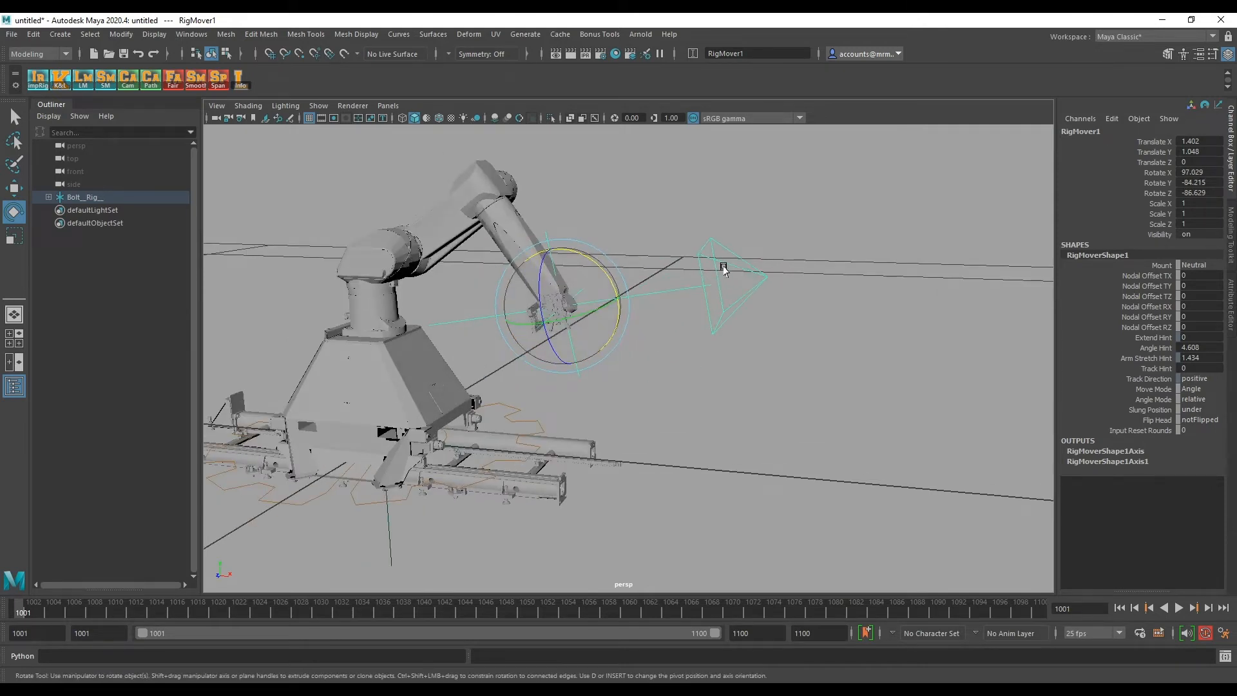
alt+drag(697, 273, 639, 320)
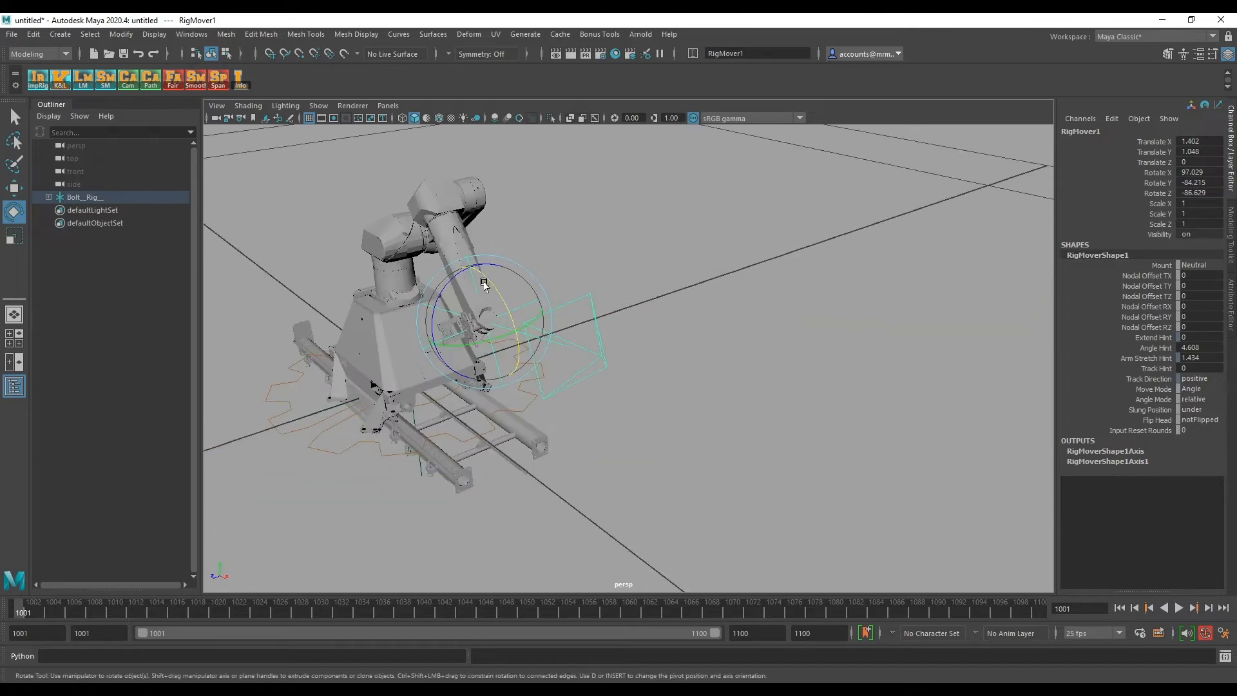
drag(484, 290, 478, 242)
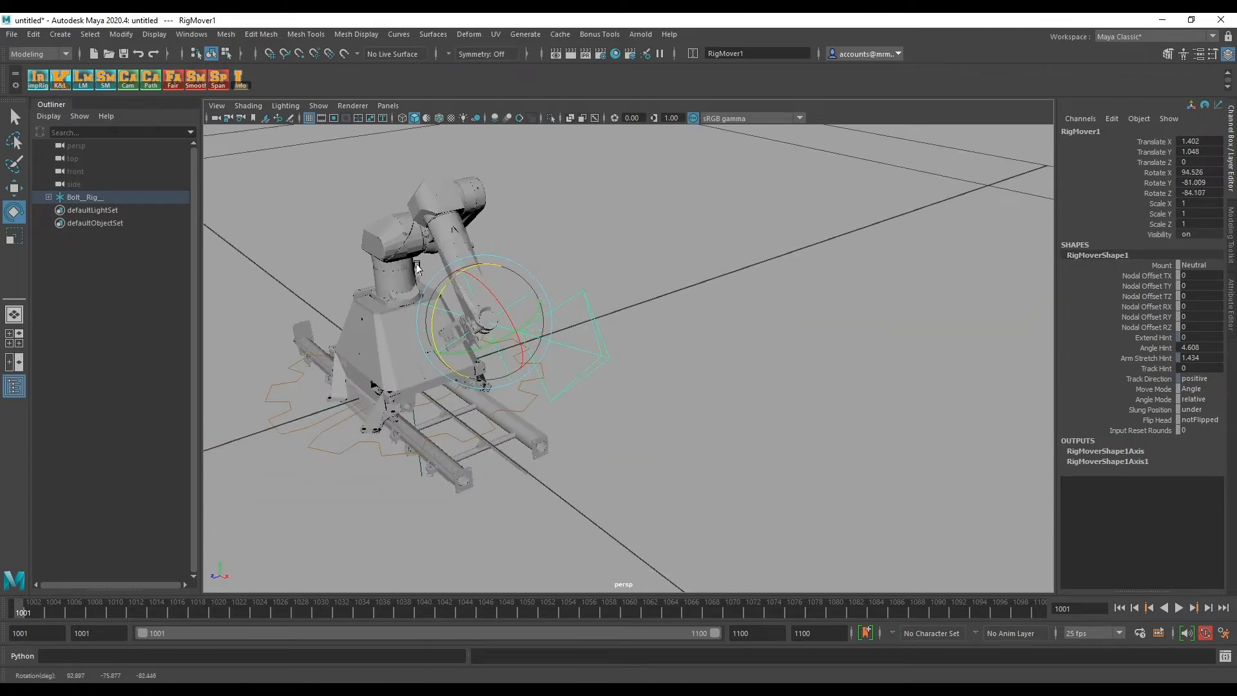
mouse_move(541, 320)
alt+mouse_down()
mouse_move(684, 345)
mouse_move(646, 330)
mouse_move(659, 355)
mouse_move(678, 343)
alt+mouse_up()
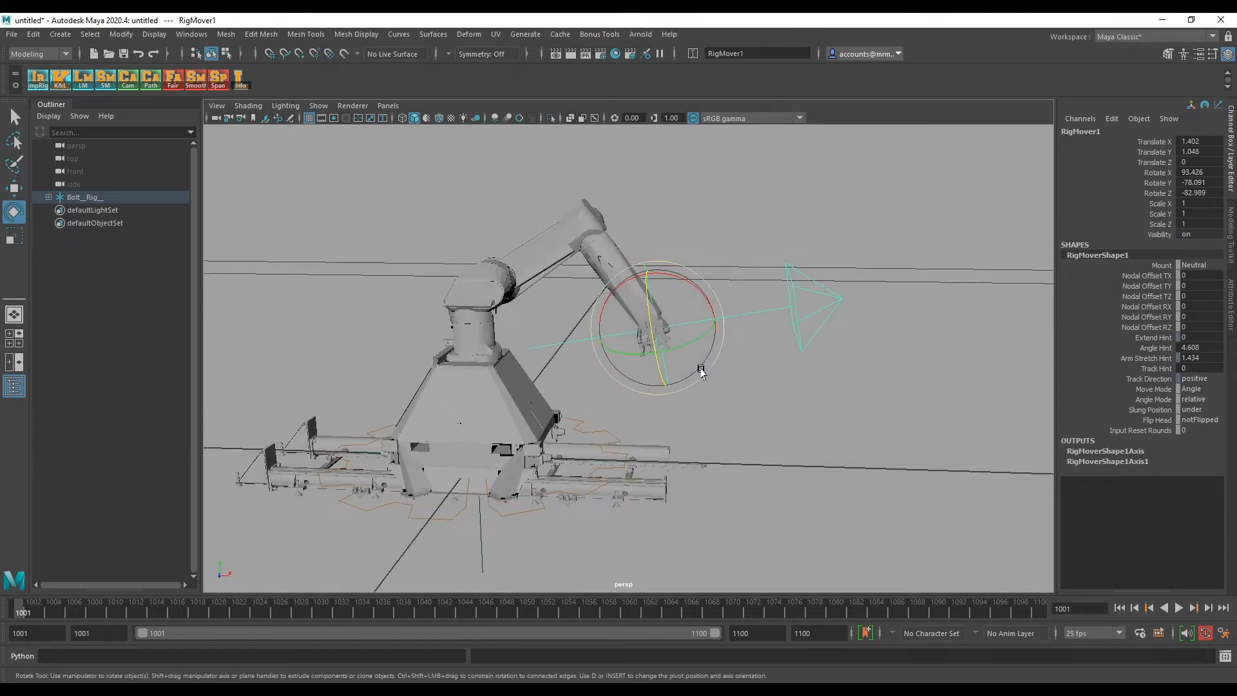
Step: Create a new camera1 and set its Locator Scale to 0.25
click(60, 34)
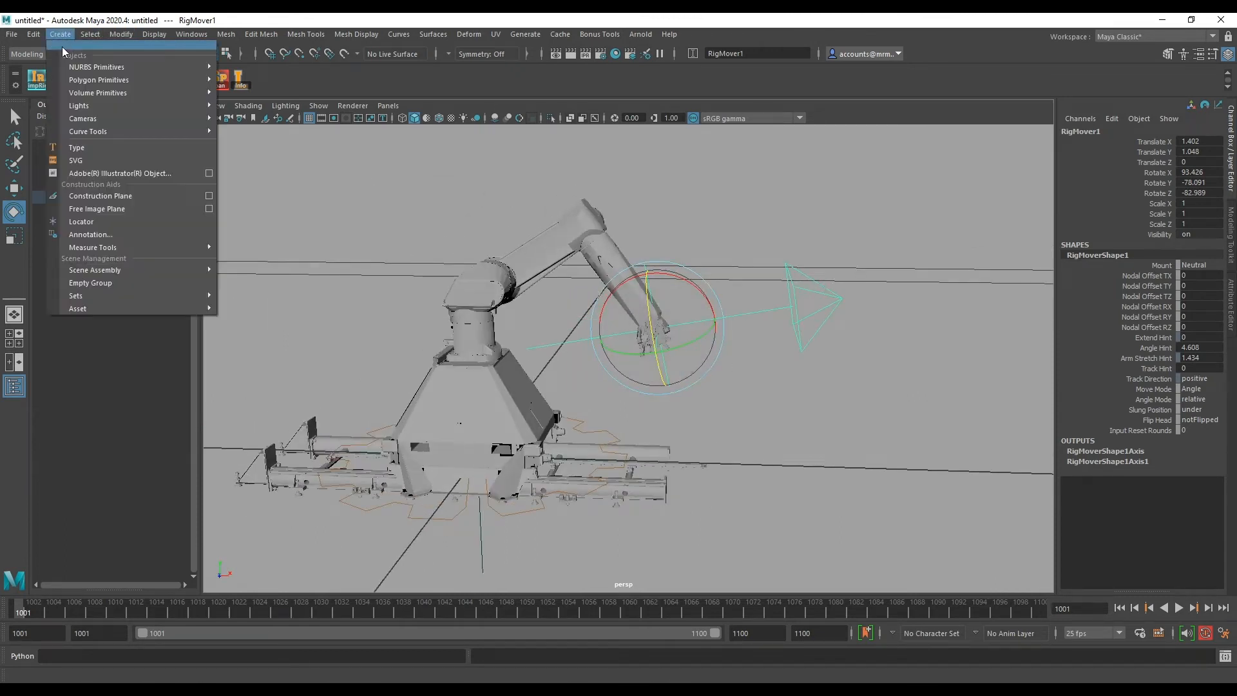
mouse_move(84, 118)
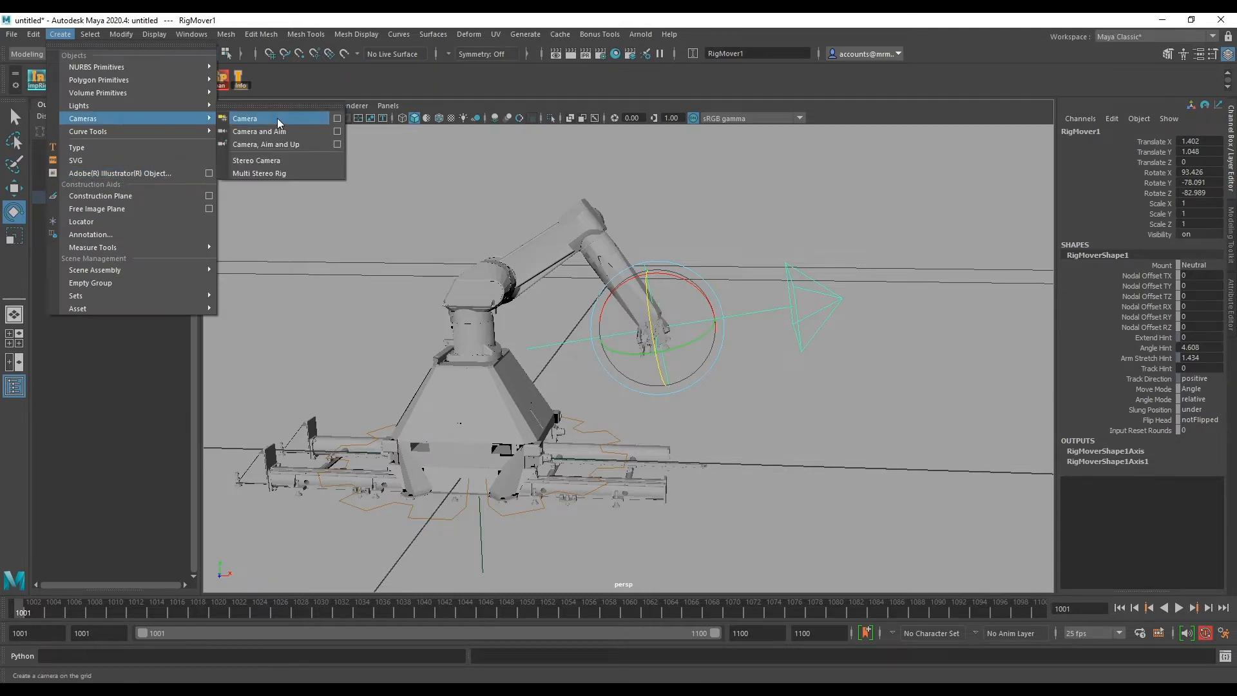
click(277, 118)
alt+drag(504, 418, 541, 406)
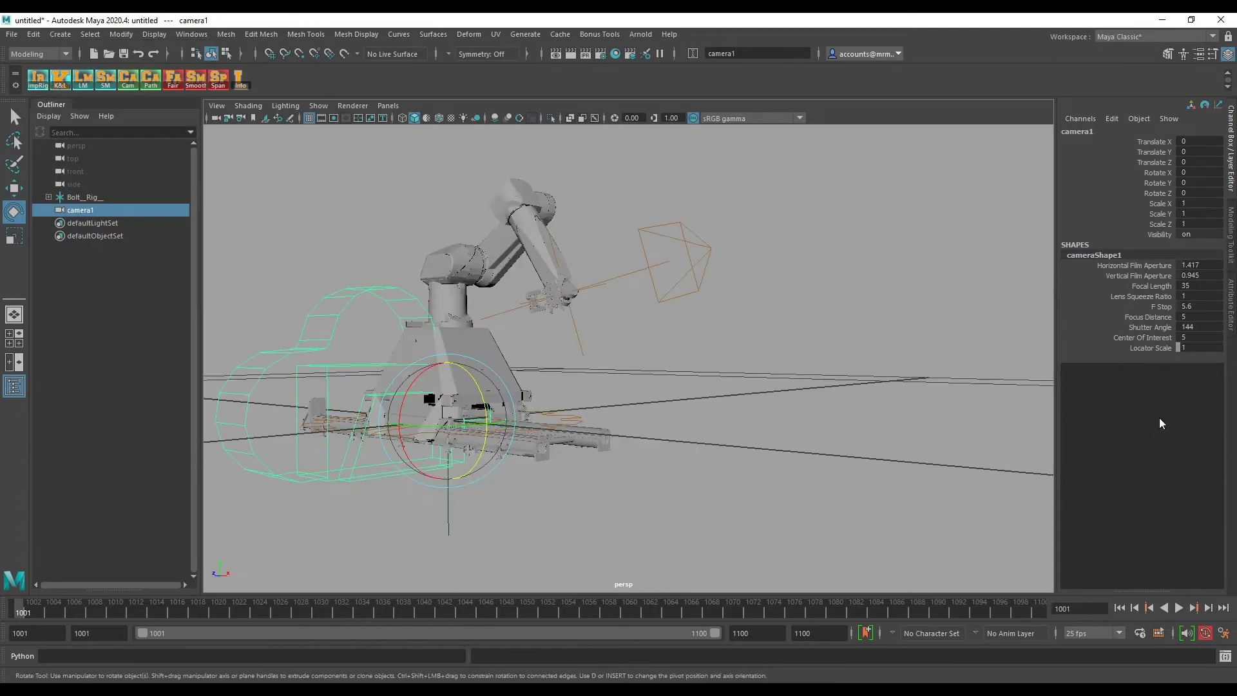
click(1198, 348)
key(Return)
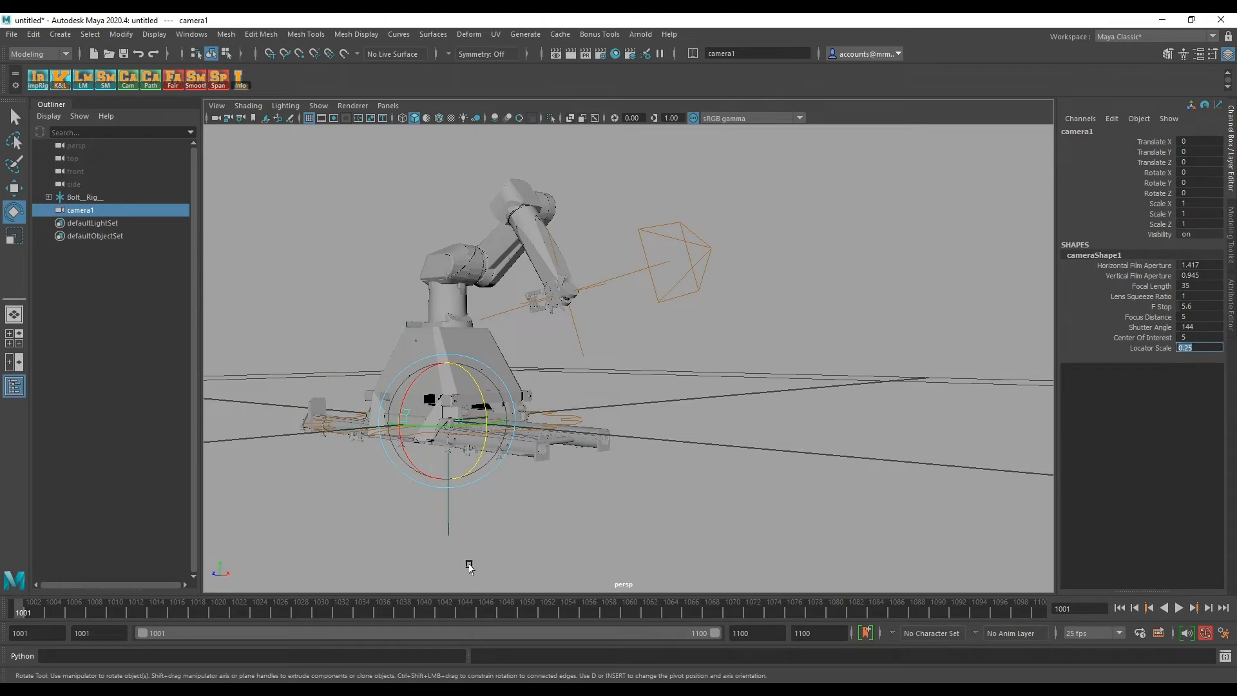
Step: Move camera1 along X and set its Rotate Y to -90
alt+drag(541, 416, 588, 432)
key(w)
mouse_move(502, 445)
mouse_down()
mouse_move(664, 416)
mouse_move(665, 237)
mouse_up()
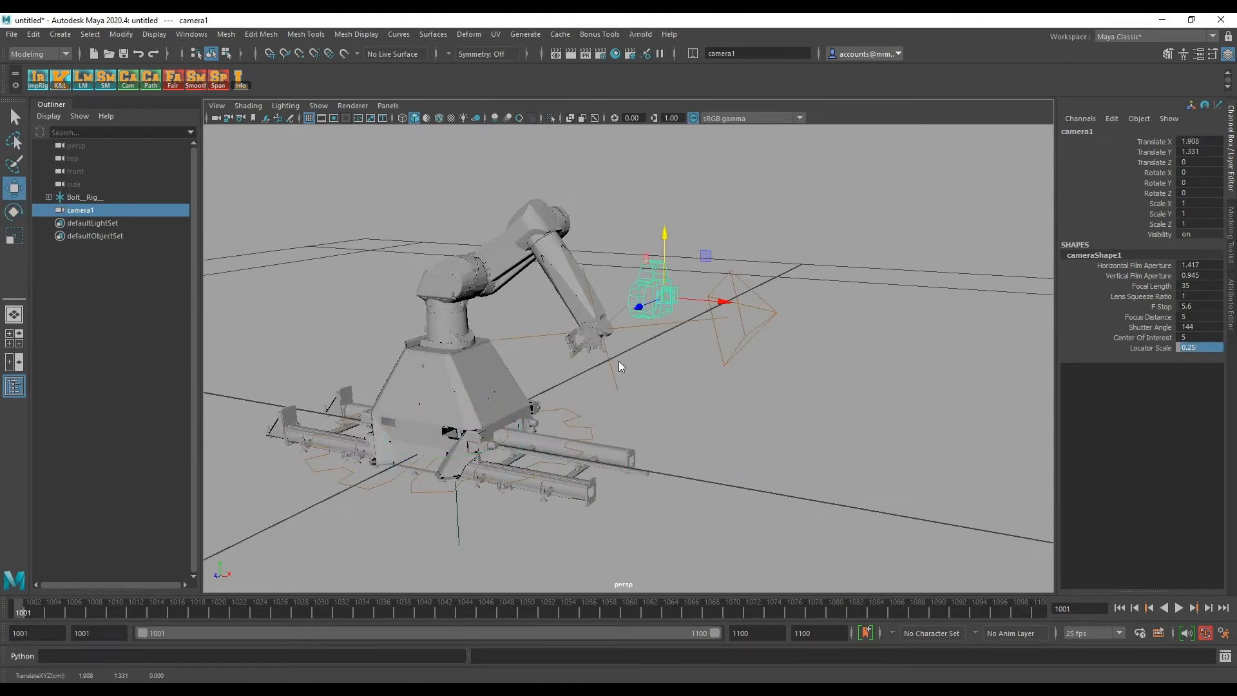
click(1206, 183)
text(0)
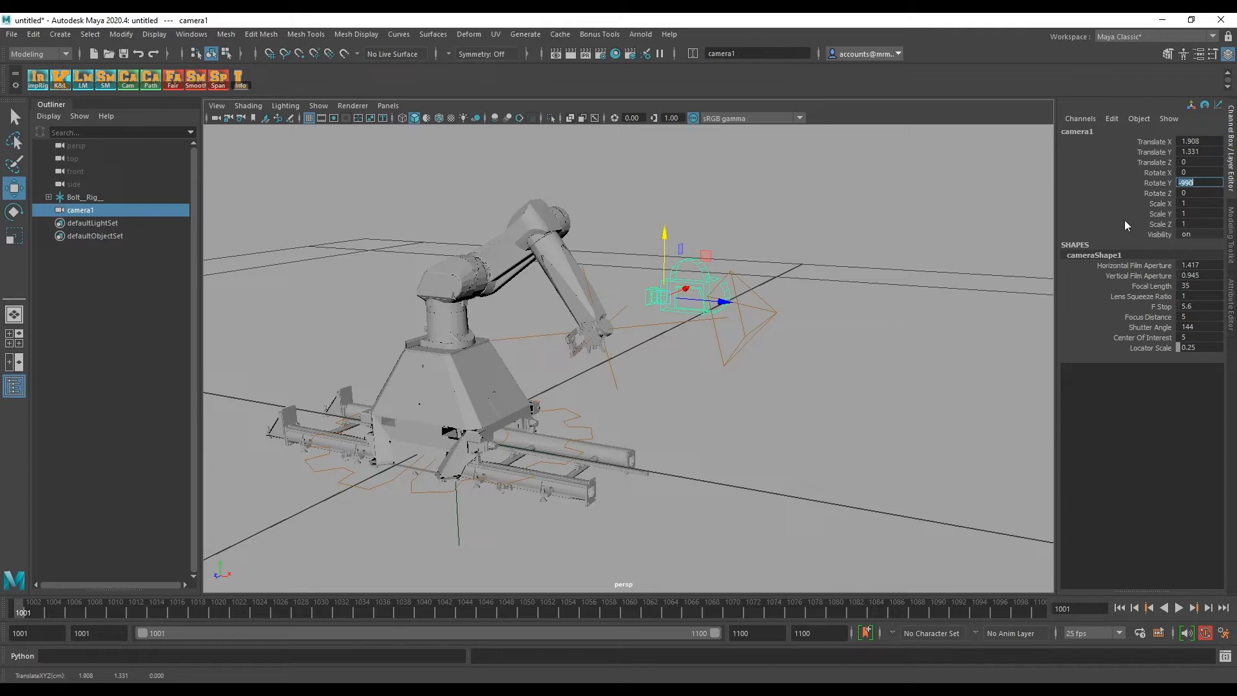
key(Return)
Step: Position camera1 near the arm's head and key Translate X at frame 1001
mouse_move(683, 294)
mouse_down()
mouse_move(603, 317)
mouse_move(727, 333)
mouse_up()
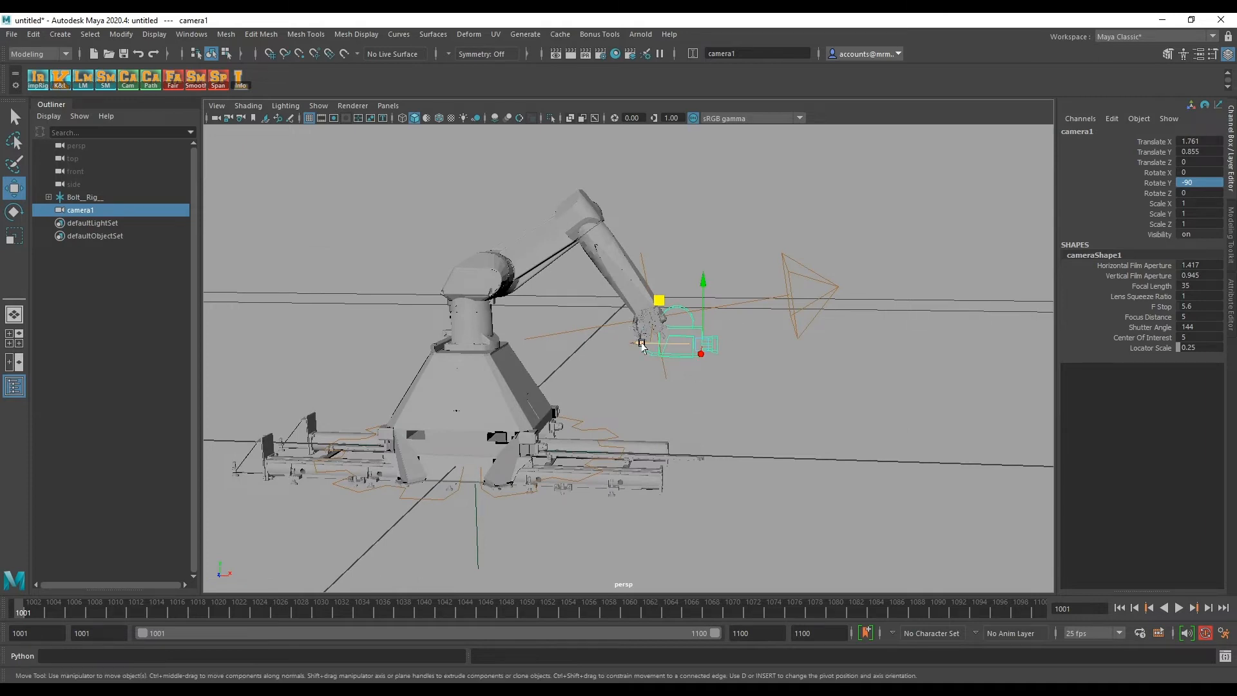
drag(639, 343, 589, 349)
alt+drag(677, 387, 697, 377)
click(1150, 143)
right_click(1150, 142)
click(1139, 168)
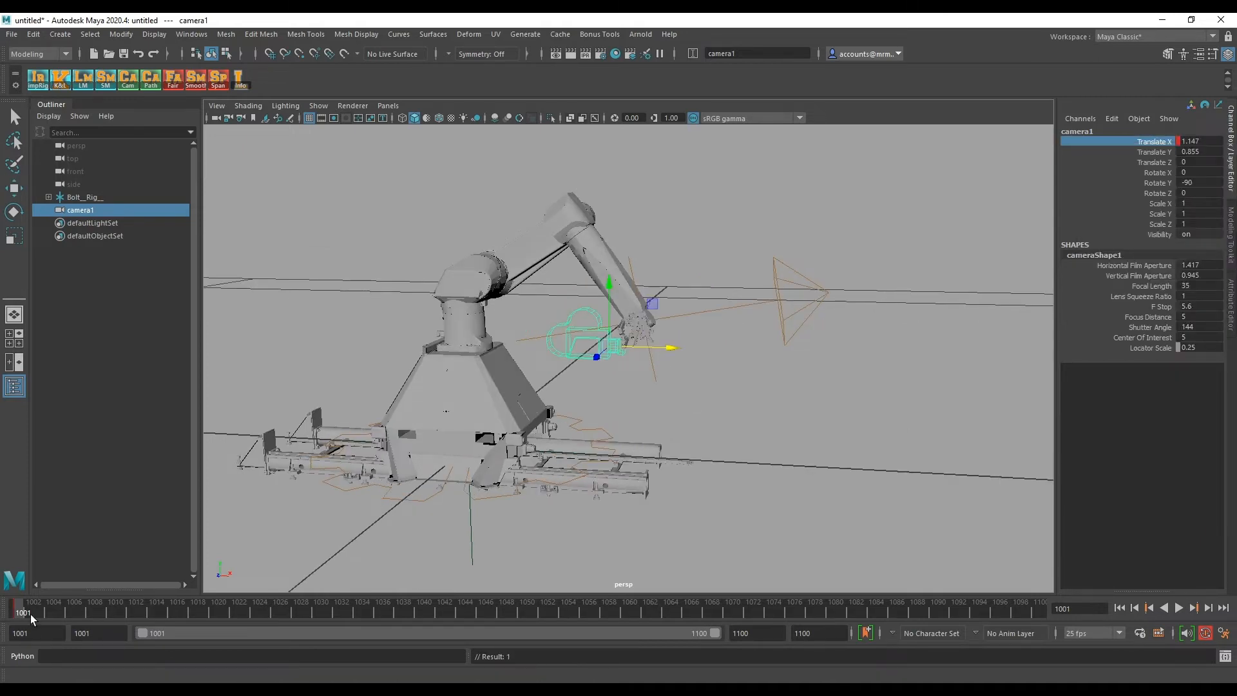
Step: At frame 1100 move camera1 further along X for the second key and check both ends
drag(483, 608, 1040, 608)
drag(665, 348, 839, 354)
key(comma)
key(period)
mouse_move(870, 444)
alt+mouse_down()
mouse_move(765, 439)
mouse_move(798, 293)
alt+mouse_up()
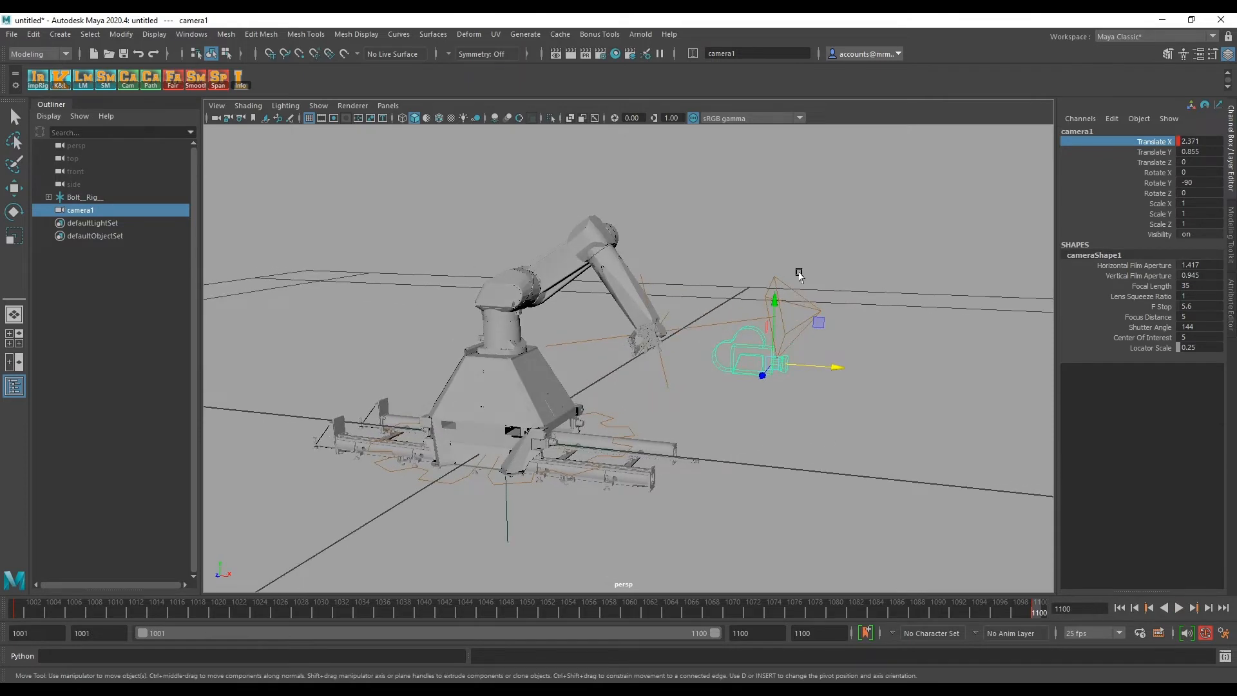
Step: Parent-constrain RigMover1 to camera1 via Constrain > Parent
click(785, 287)
key(space)
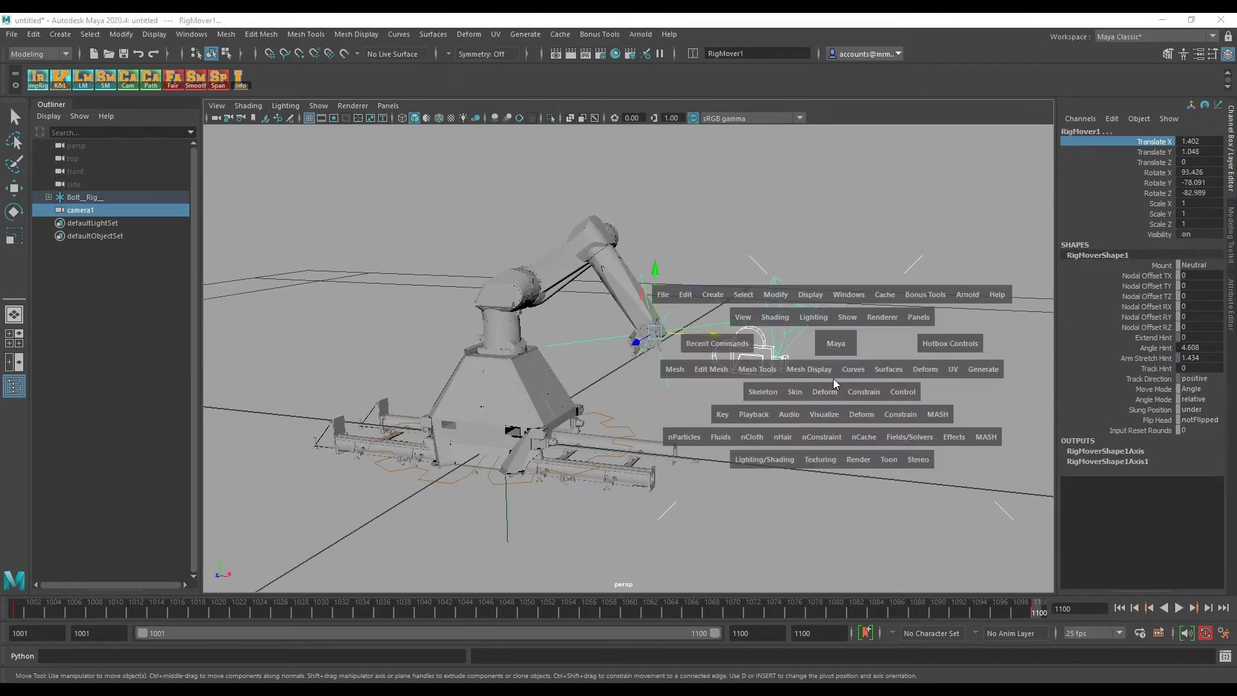
click(871, 406)
click(870, 426)
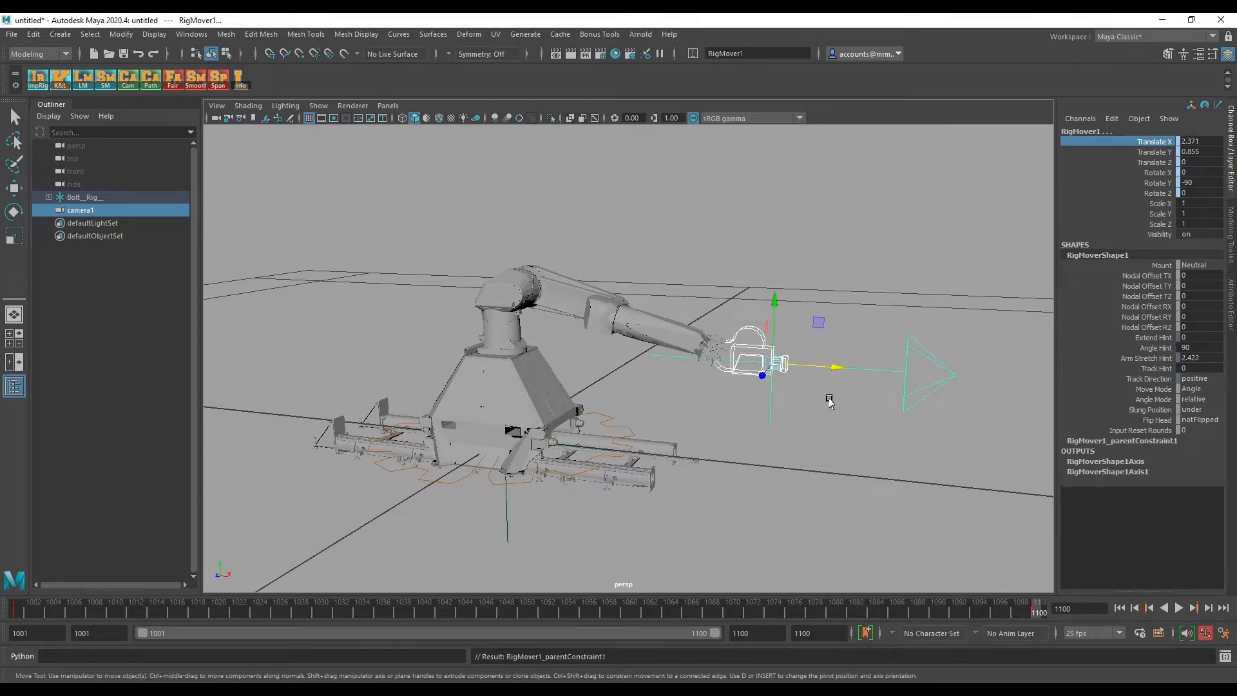
alt+drag(767, 420, 749, 404)
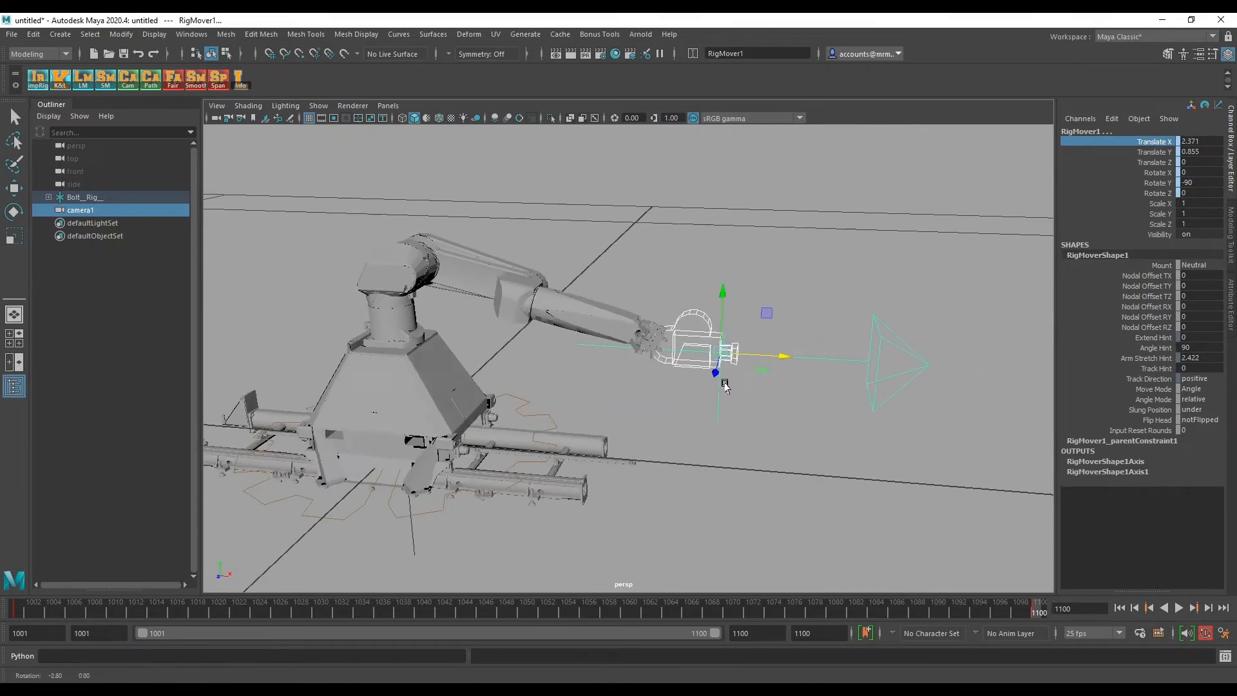
Step: Raise Track Hint to re-pose the rig and set Mount to Top
click(1144, 367)
middle_drag(484, 443, 422, 442)
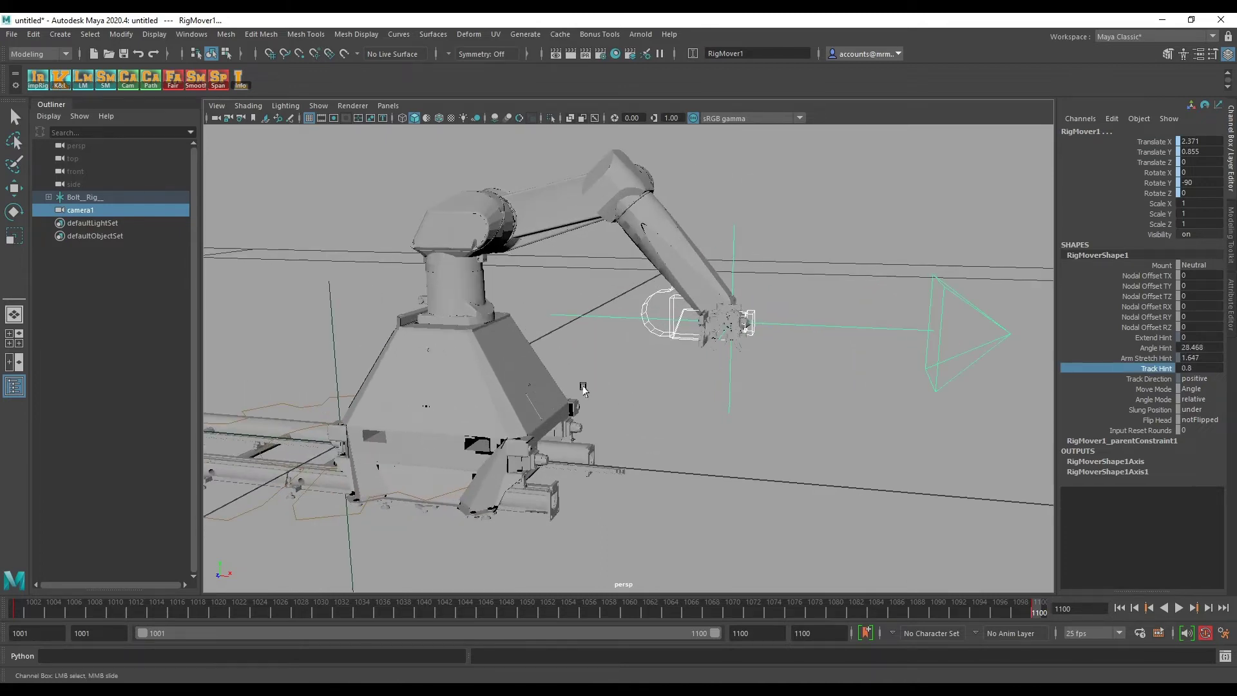
mouse_move(423, 447)
alt+mouse_down()
mouse_move(594, 392)
mouse_move(714, 413)
alt+mouse_up()
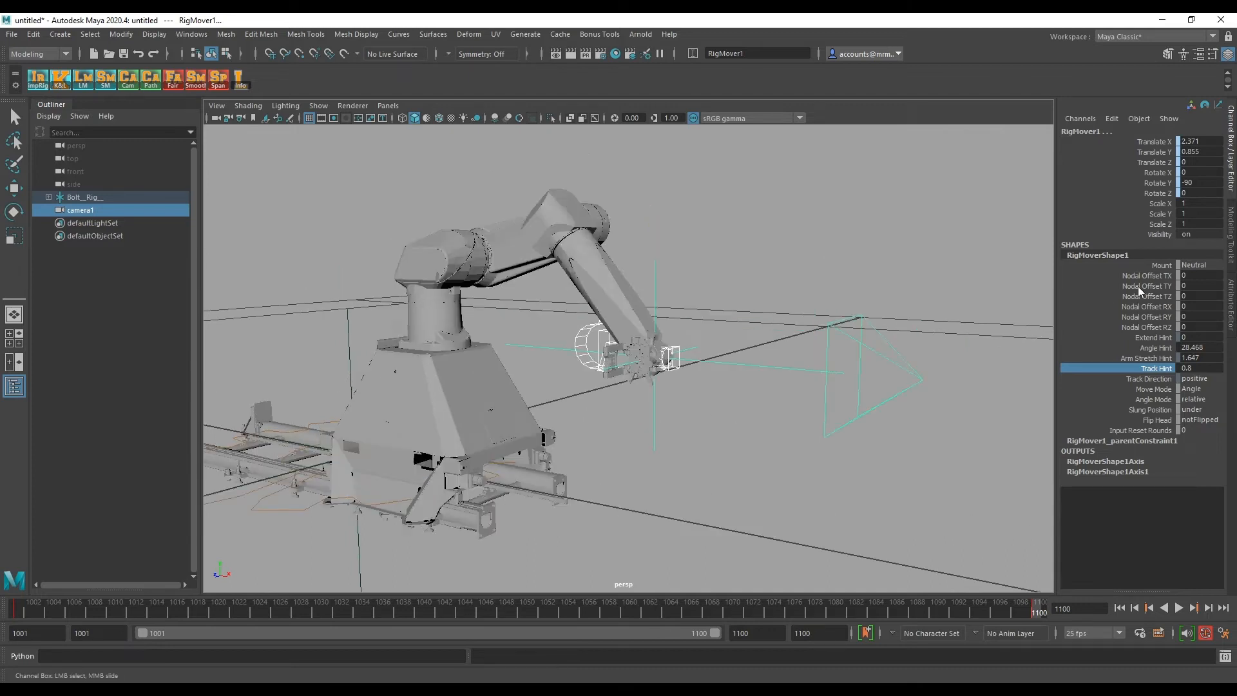
click(1198, 266)
click(1196, 293)
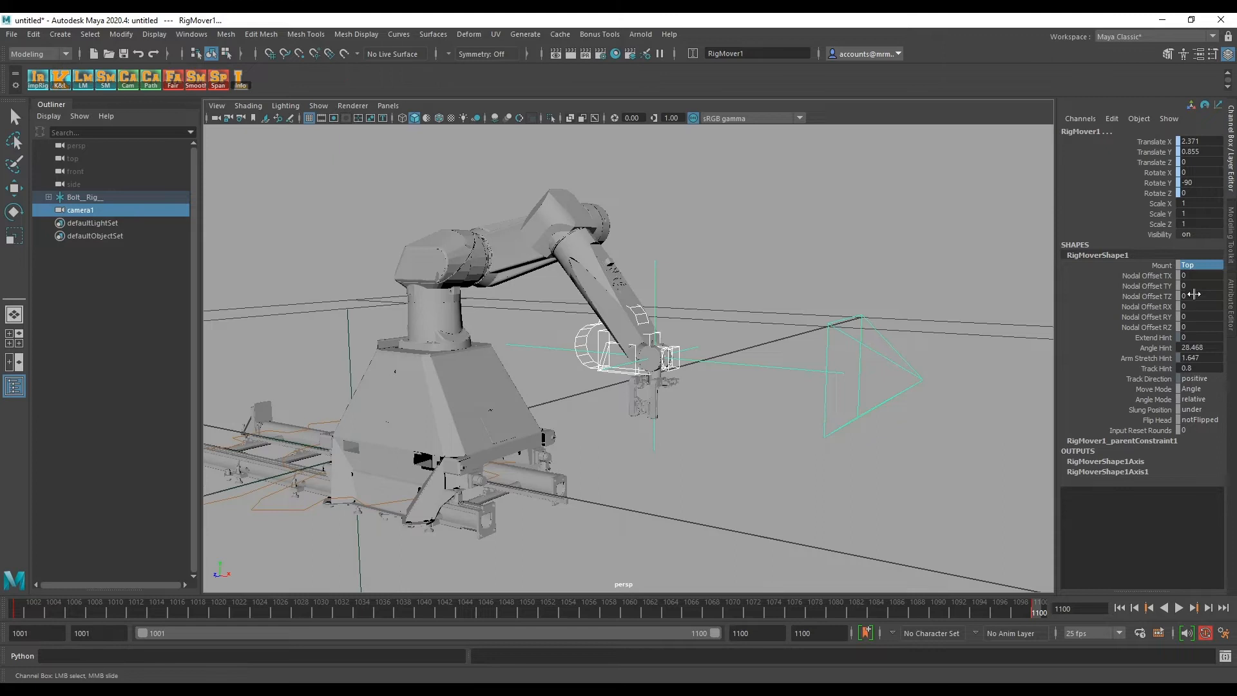
Step: Set Nodal Offset TX -0.24, TY -0.15 and TZ back to 0
key(Down)
text(-0.24)
key(Return)
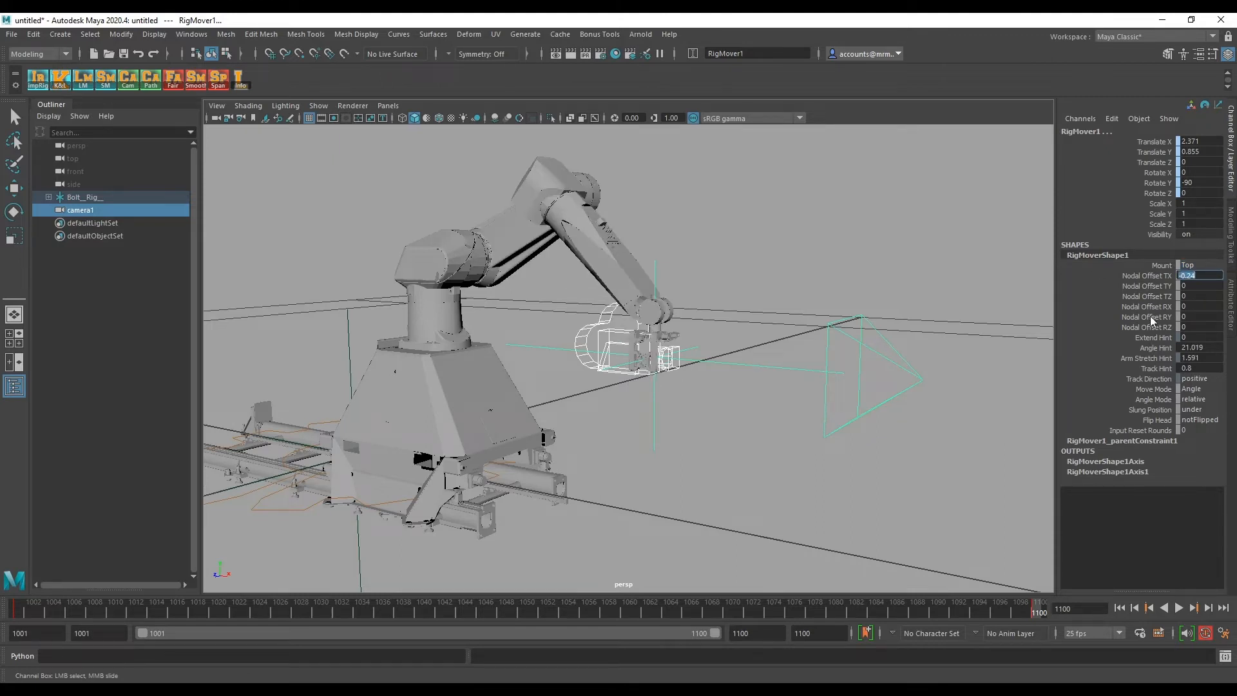
click(1199, 295)
text(-0.15)
key(Return)
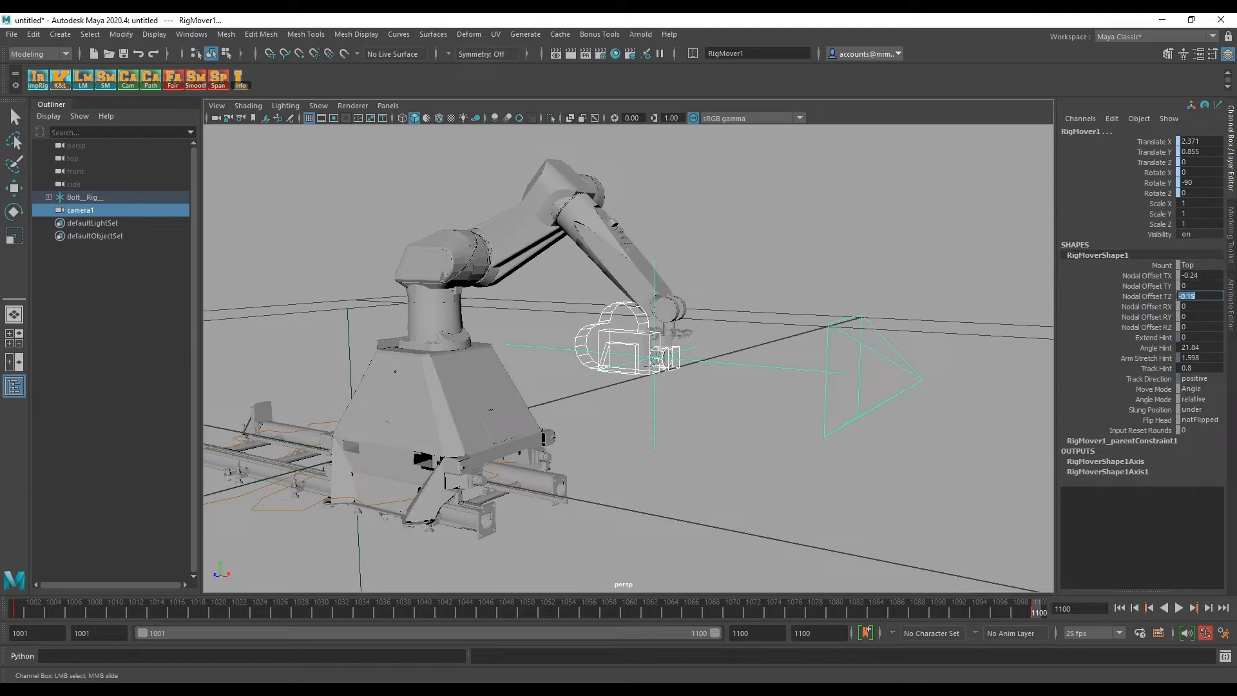
text(0)
key(Return)
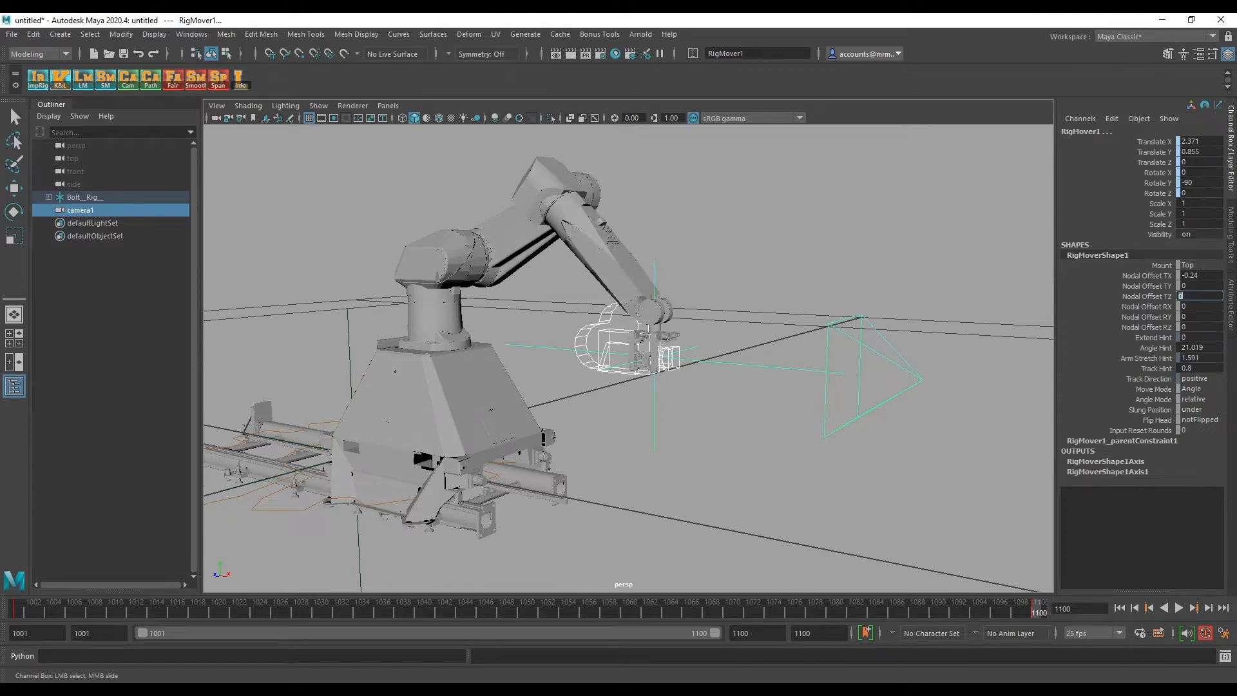
click(1199, 285)
key(Return)
text(-0.15)
Step: Set Flip Head to flipped and orbit to view the arm
mouse_move(622, 295)
alt+mouse_down()
mouse_move(620, 359)
mouse_move(586, 267)
alt+mouse_up()
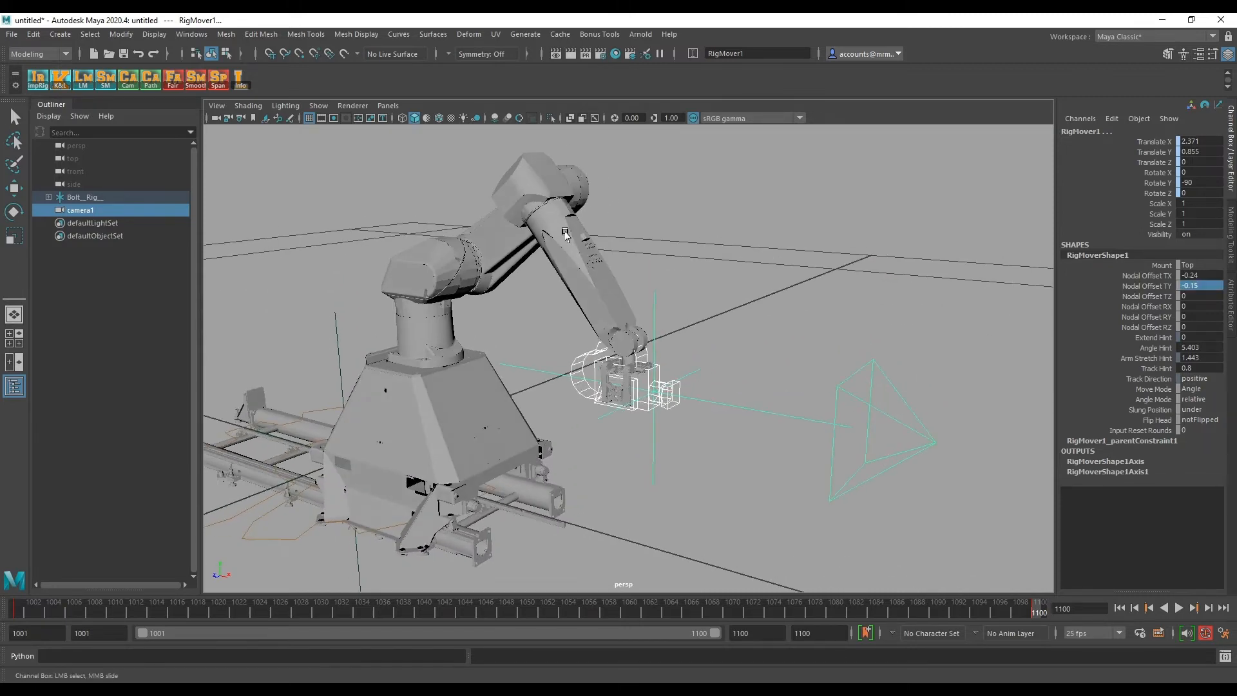
click(1198, 420)
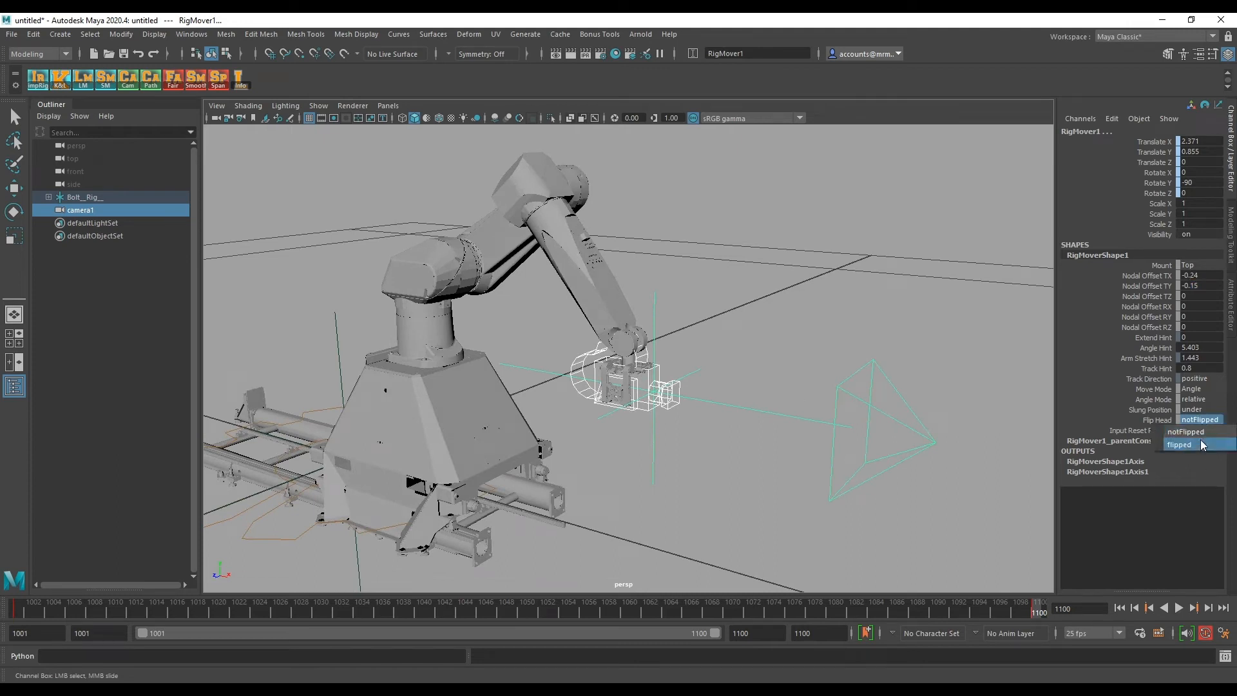
click(1198, 435)
click(1198, 430)
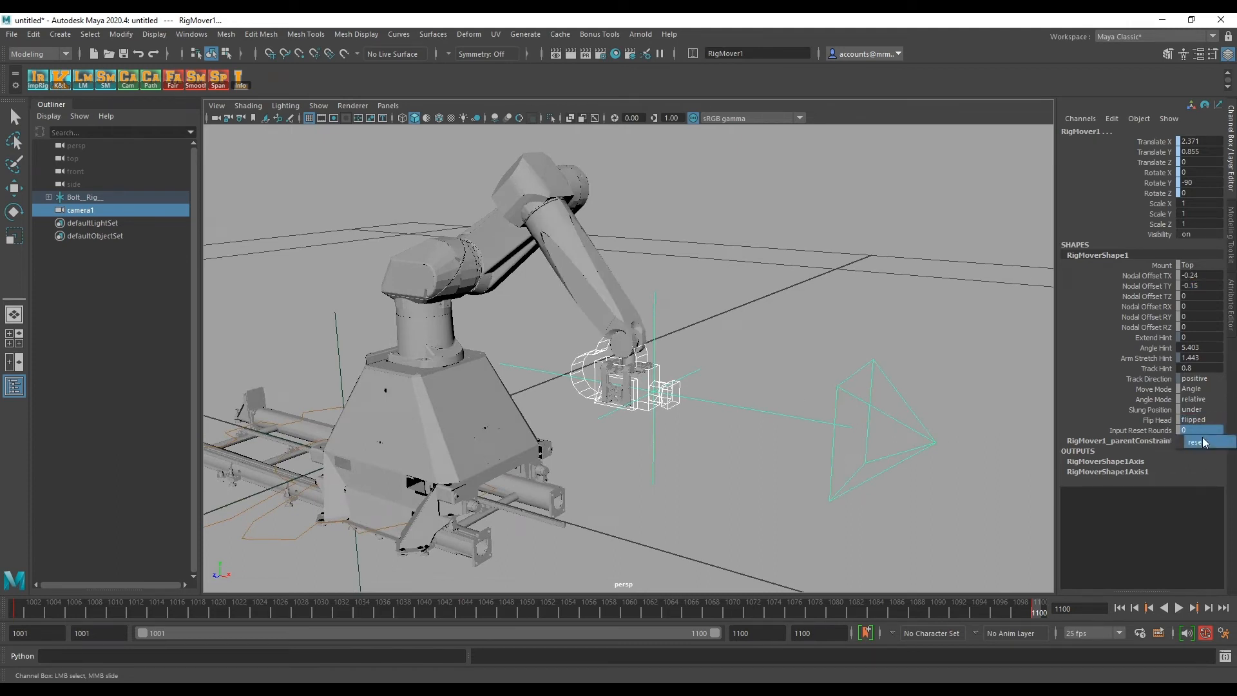
mouse_move(688, 377)
alt+mouse_down()
mouse_move(750, 315)
mouse_move(677, 348)
alt+mouse_up()
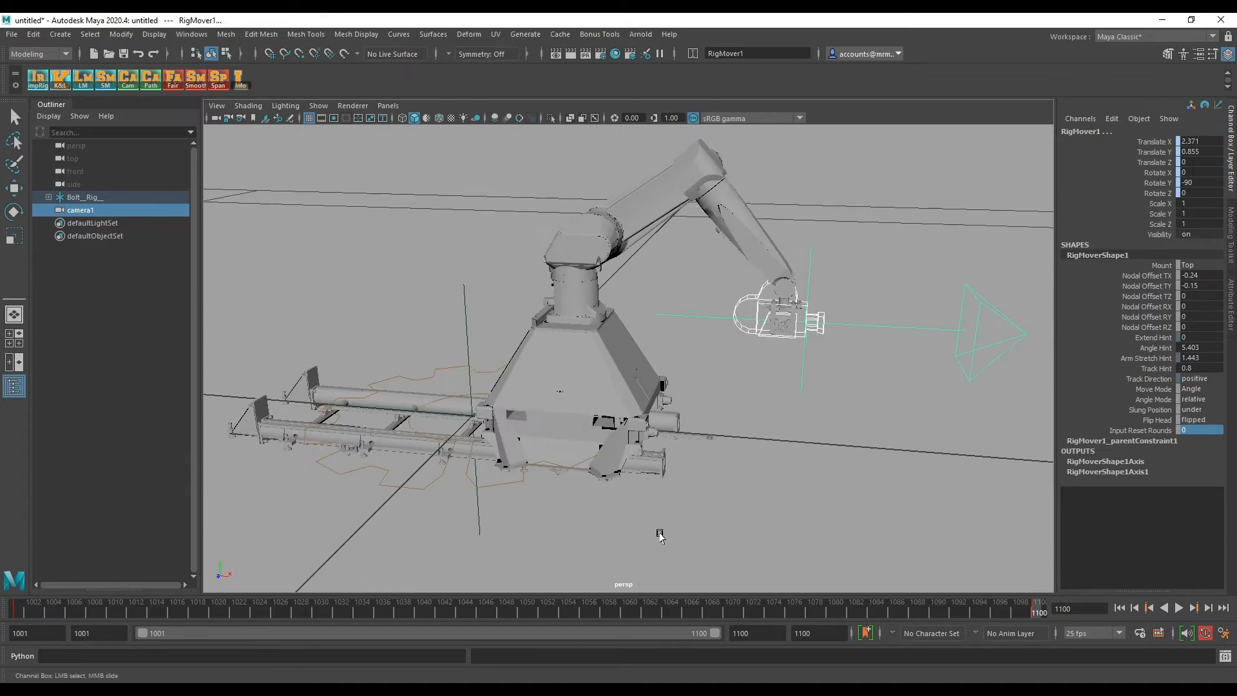
Step: Play the move, key Track Hint, and scrub back to the start
key(alt+v)
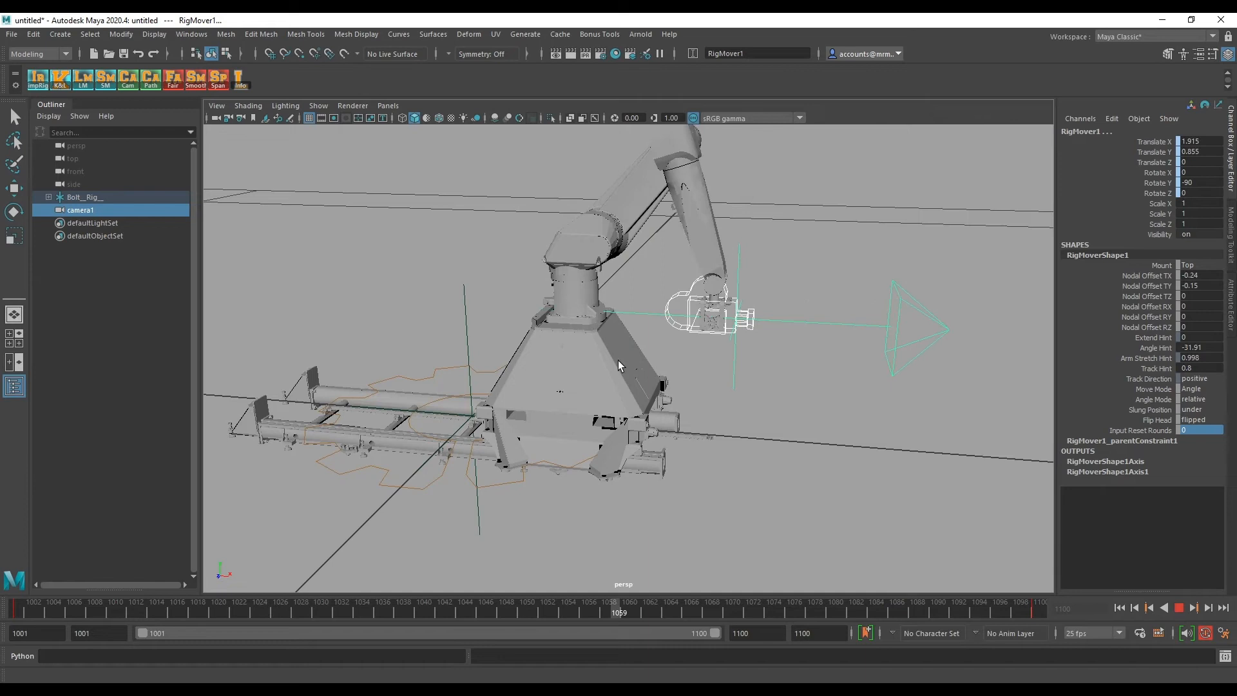
click(1156, 370)
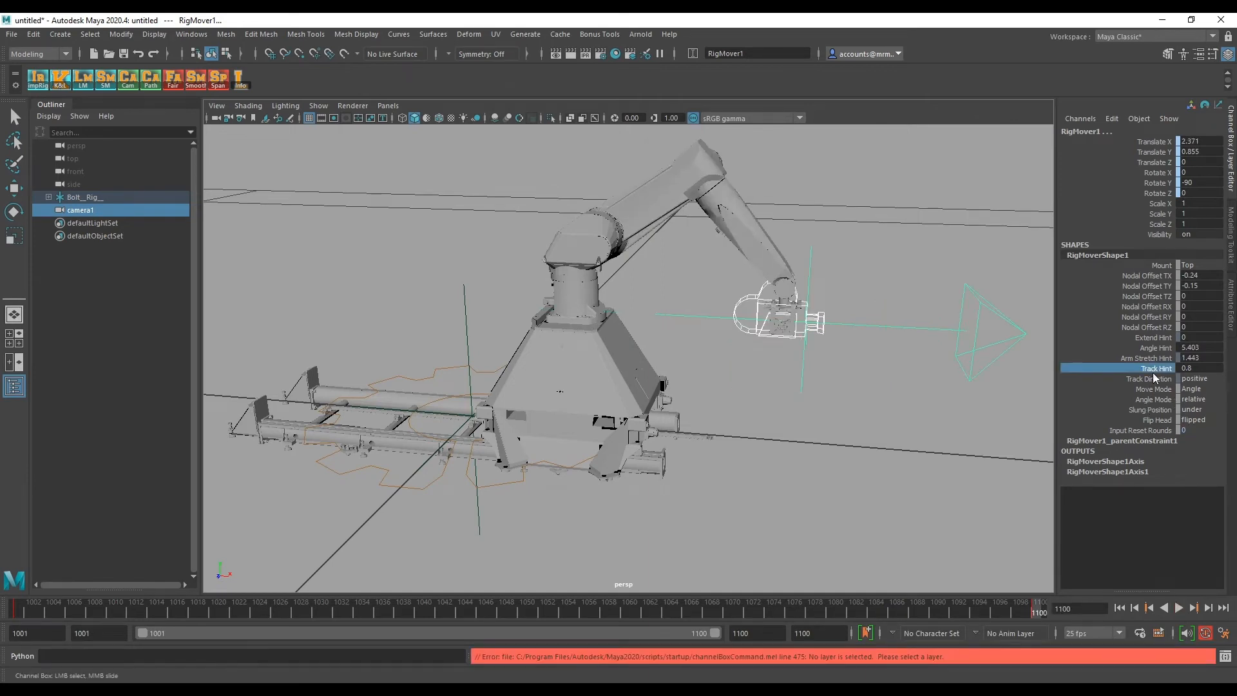
right_click(1155, 379)
click(1150, 45)
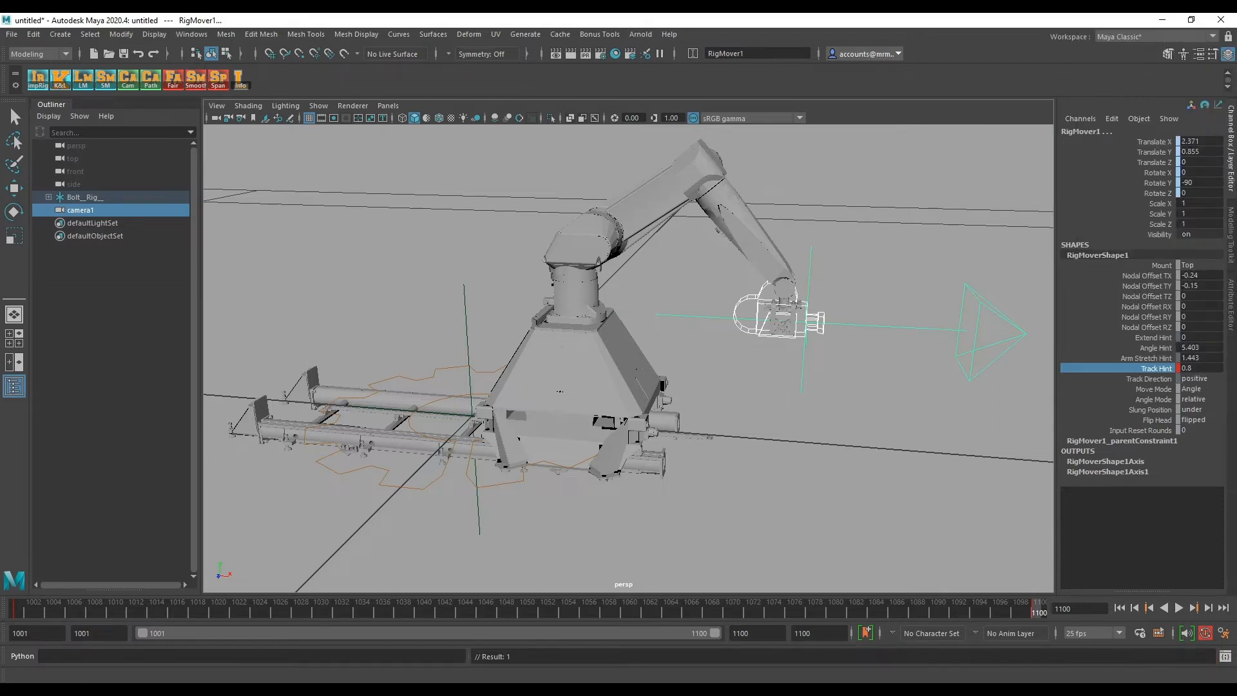
drag(1039, 609, 19, 610)
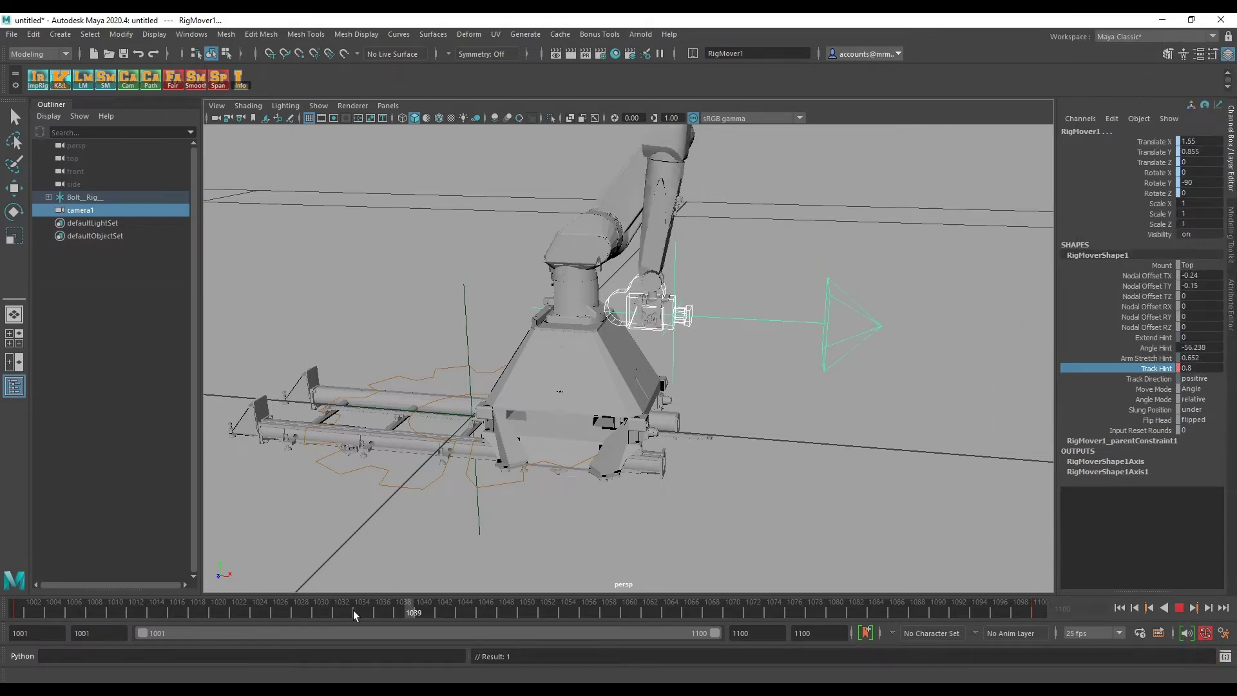
click(19, 611)
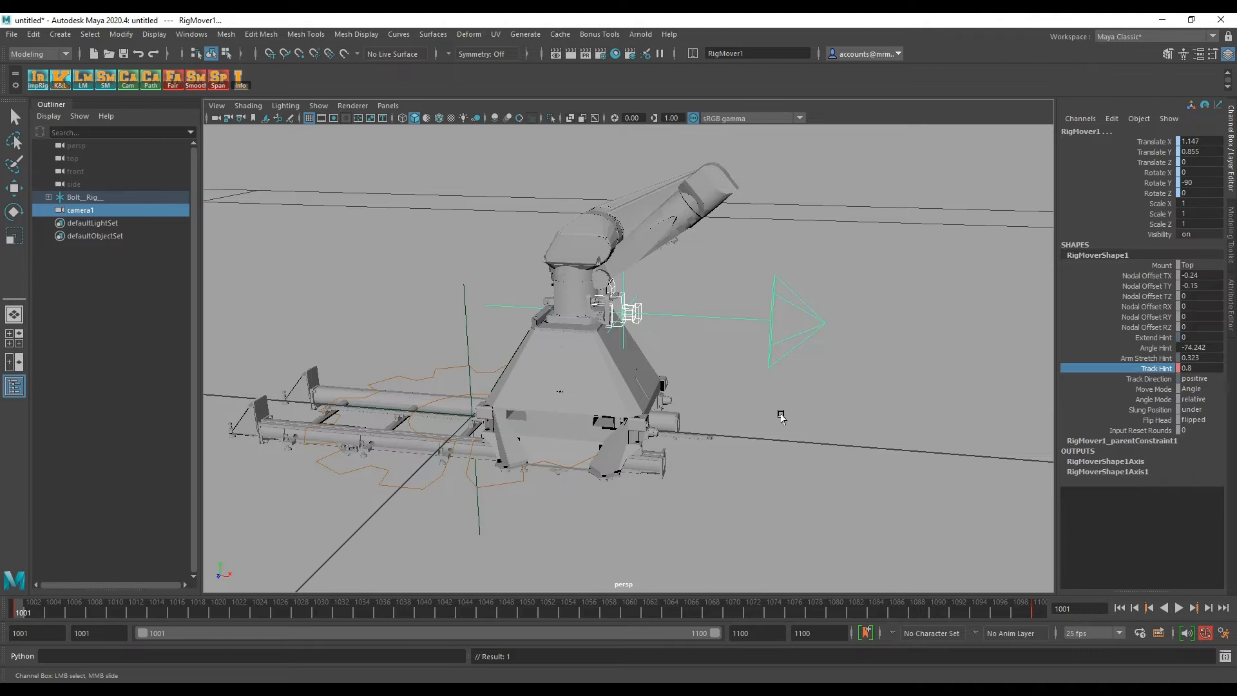
Step: Set Track Hint to -0.5, scrub the move, return to frame 1001 and select Bolt_Rig_
middle_drag(781, 415, 719, 403)
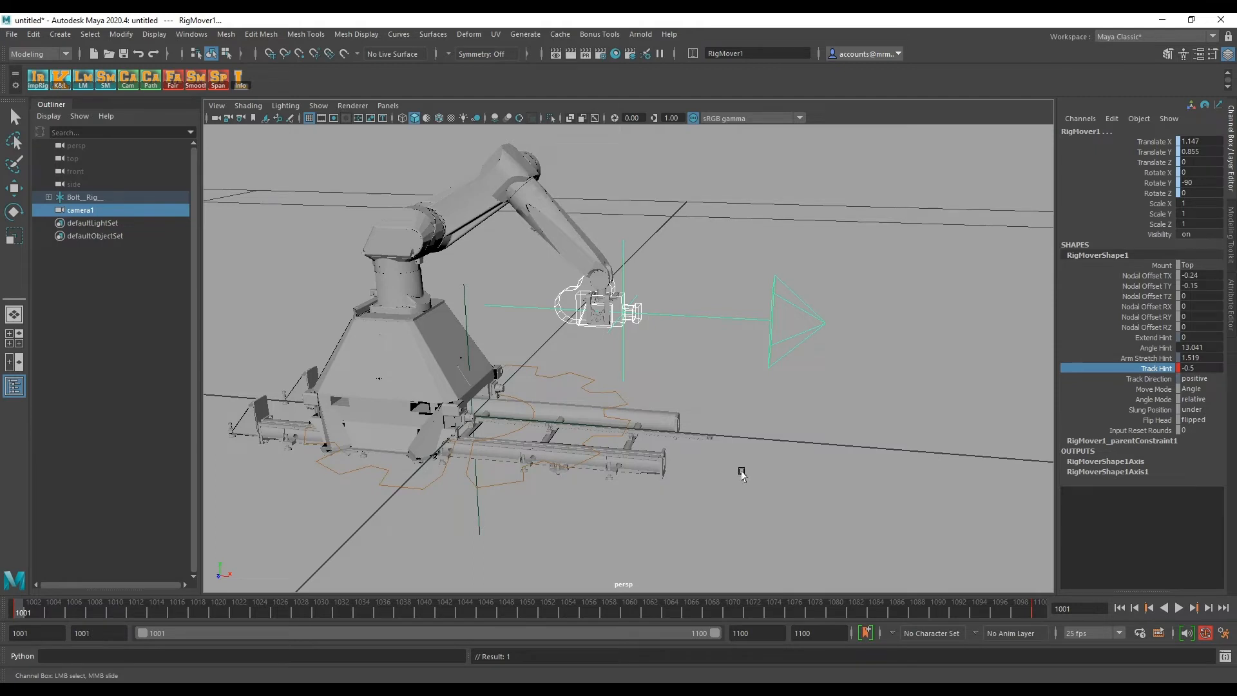
drag(21, 611, 815, 611)
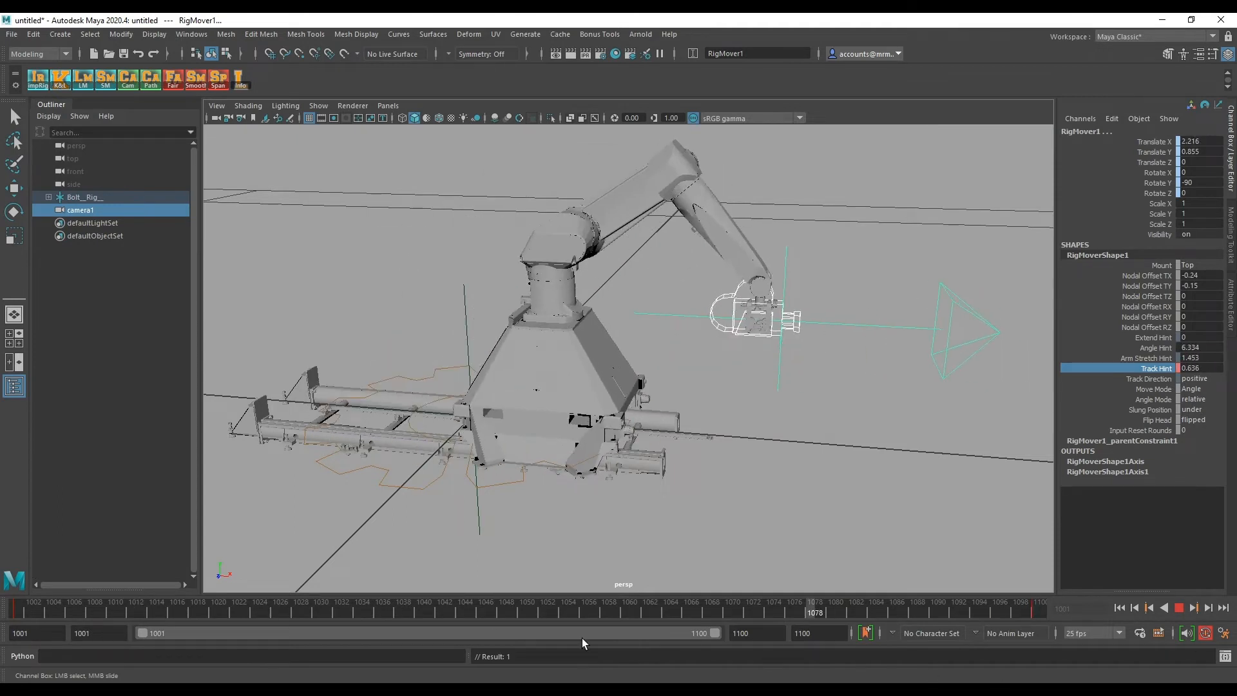
key(alt+shift+v)
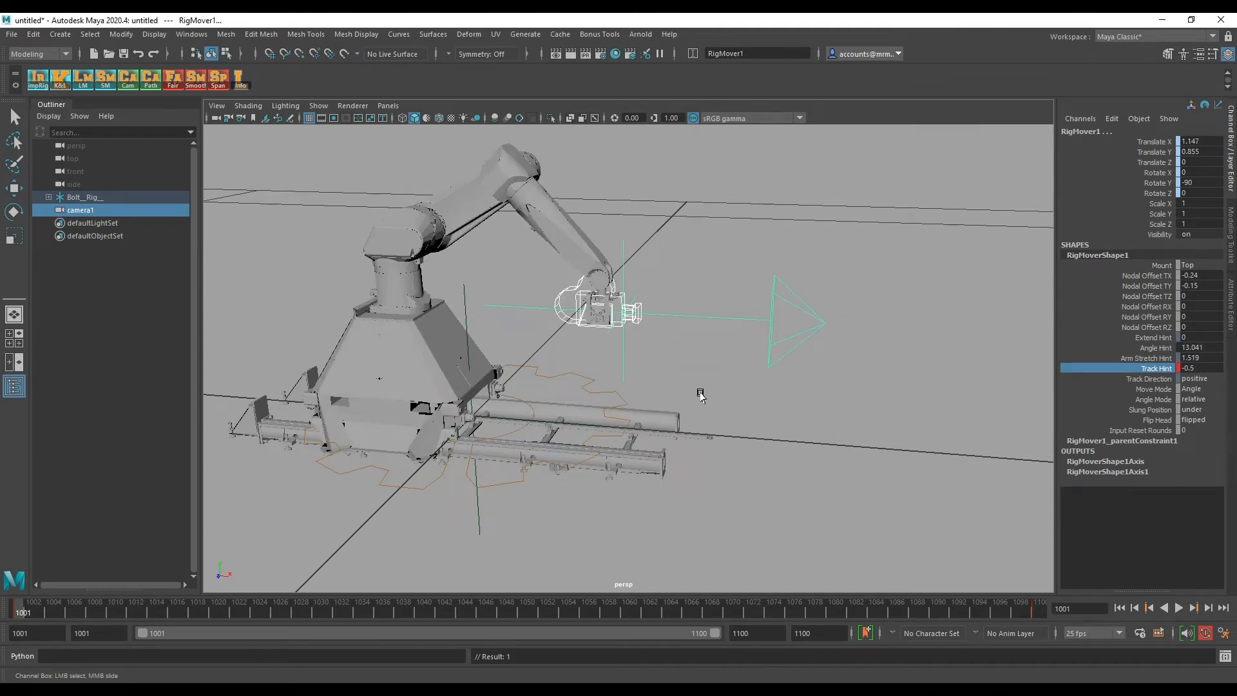
alt+drag(700, 394, 755, 415)
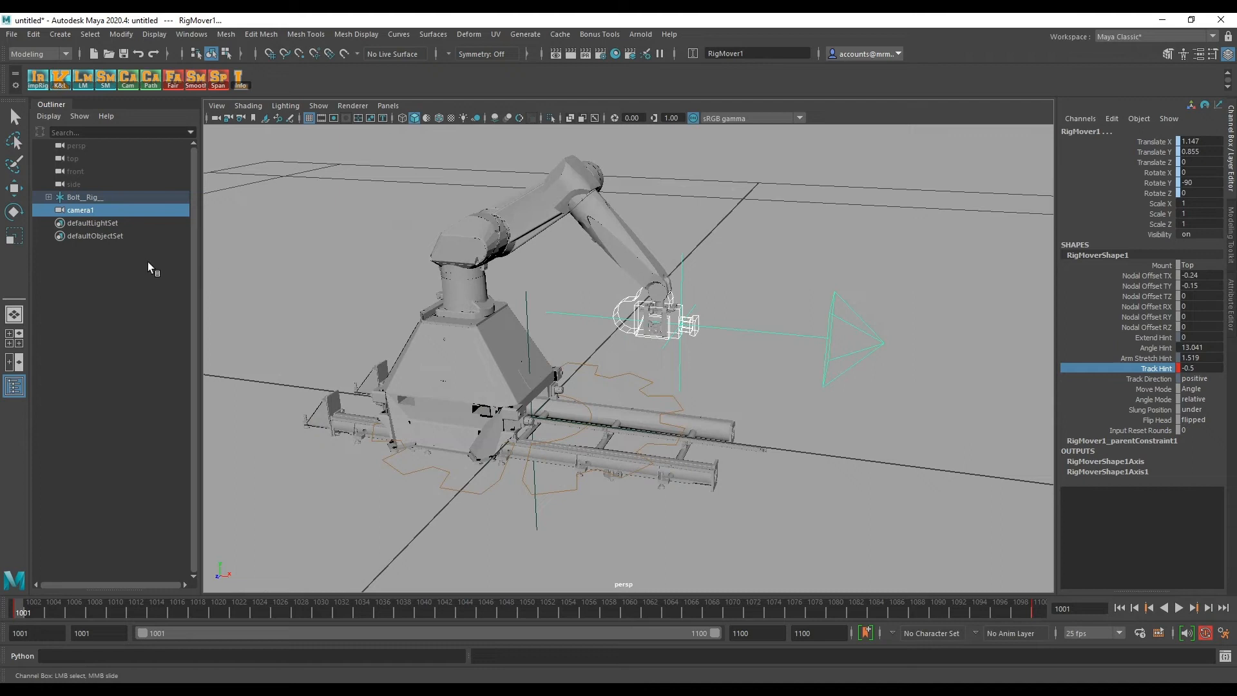
click(129, 199)
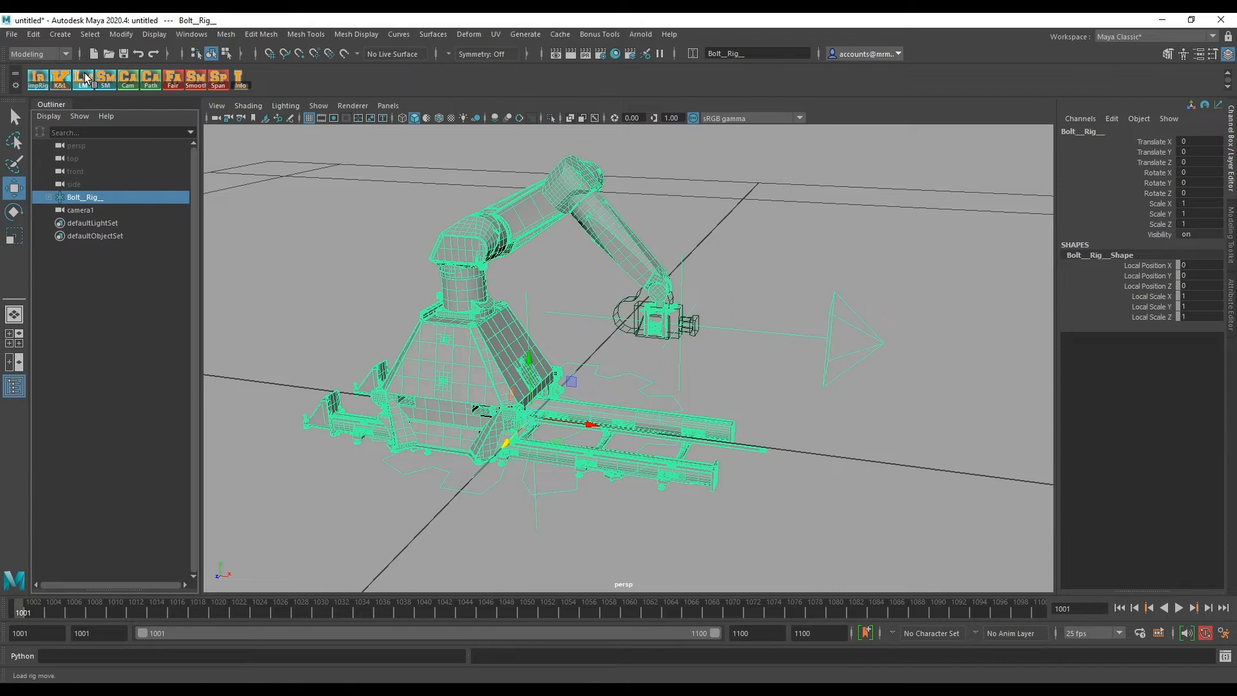
Step: Save the carts move over cartsFBF.xyz in carts/moves, confirming the replace
right_click(106, 79)
mouse_move(146, 83)
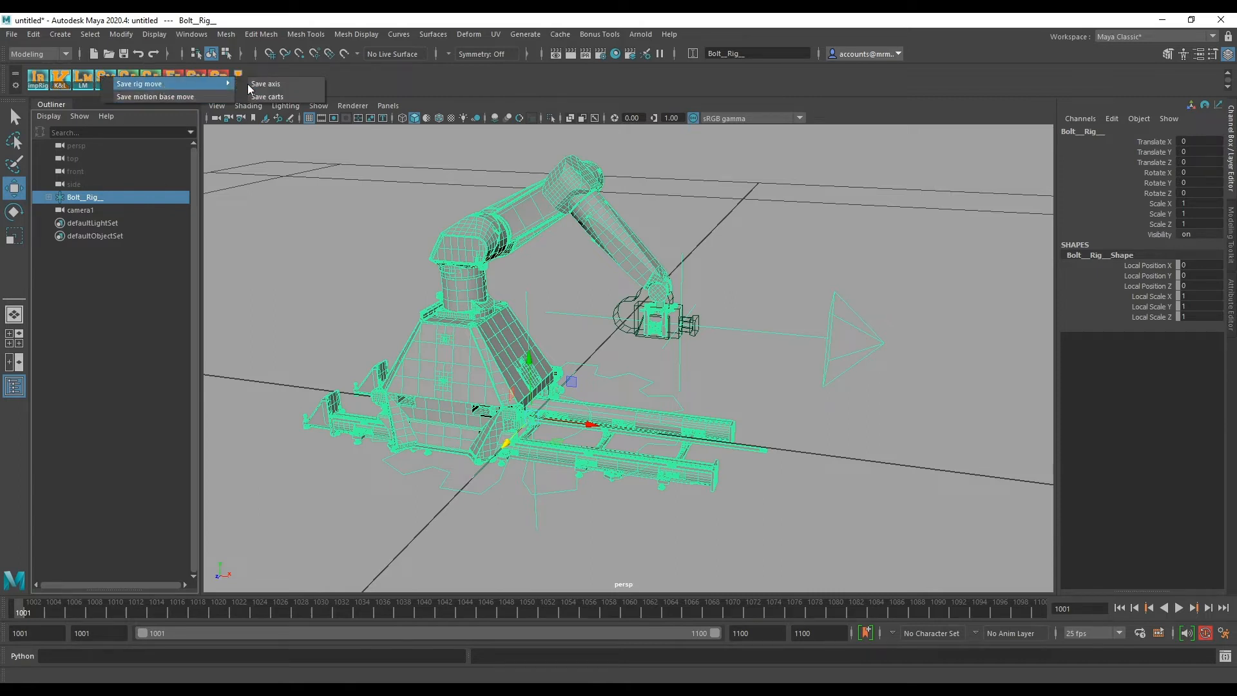
click(281, 97)
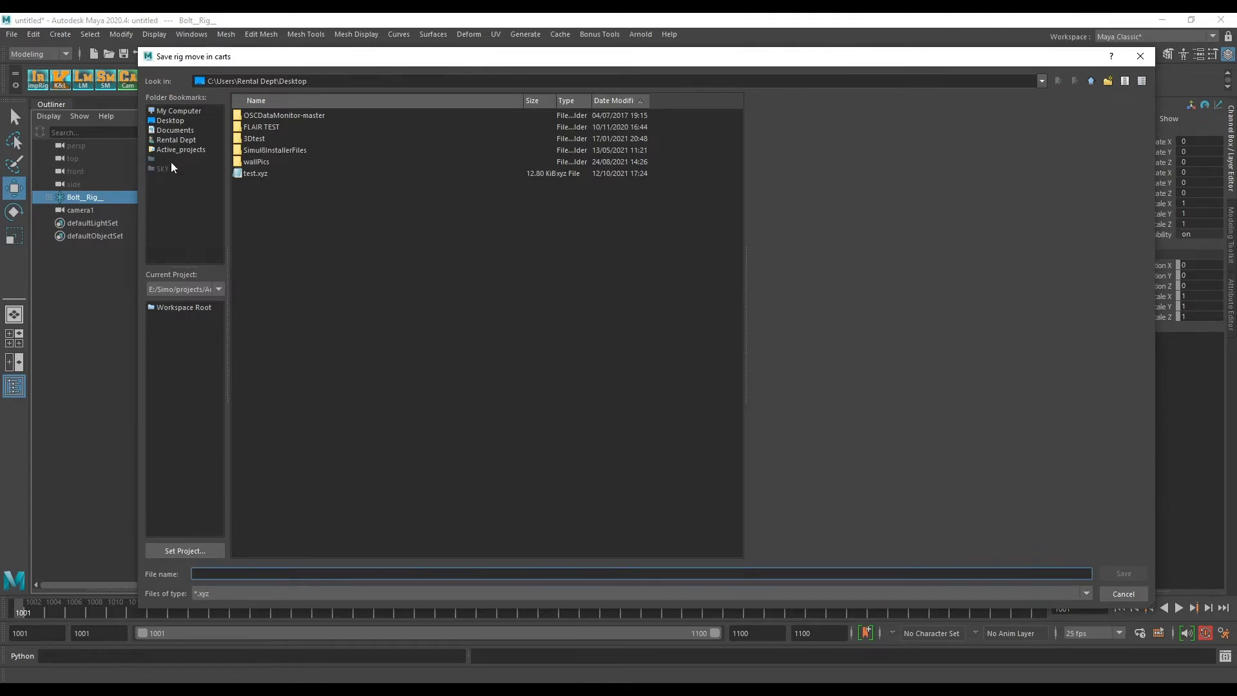
click(193, 307)
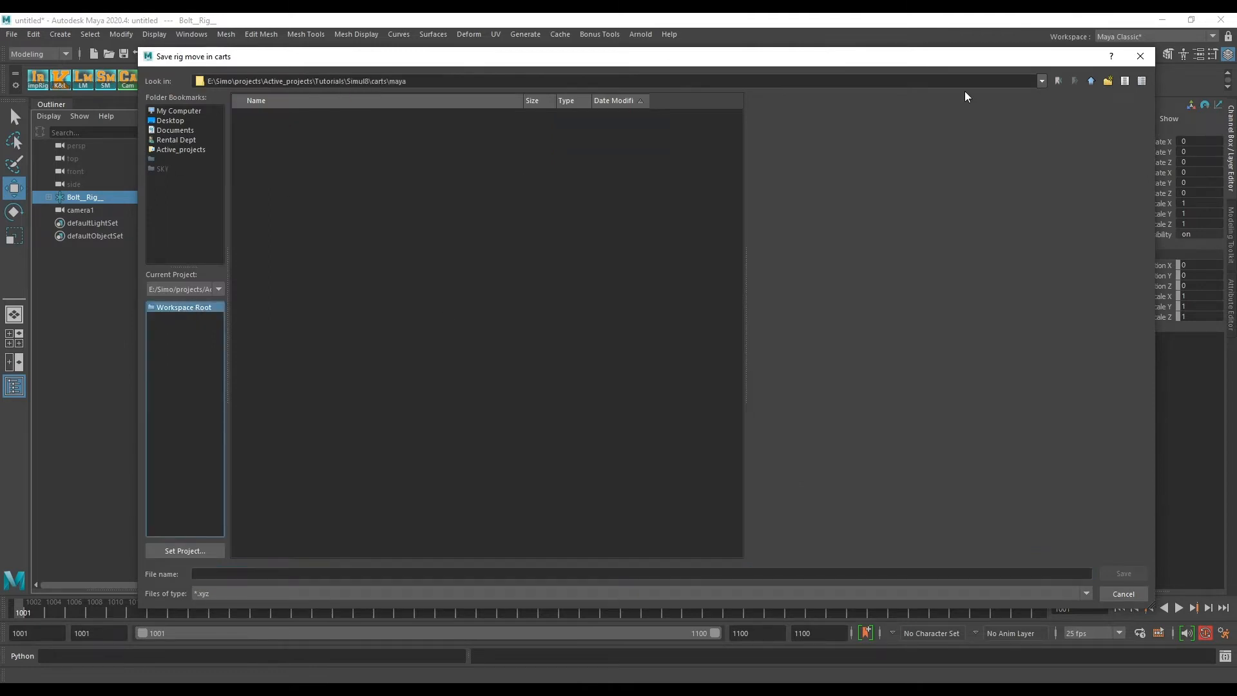
click(1091, 82)
double_click(248, 127)
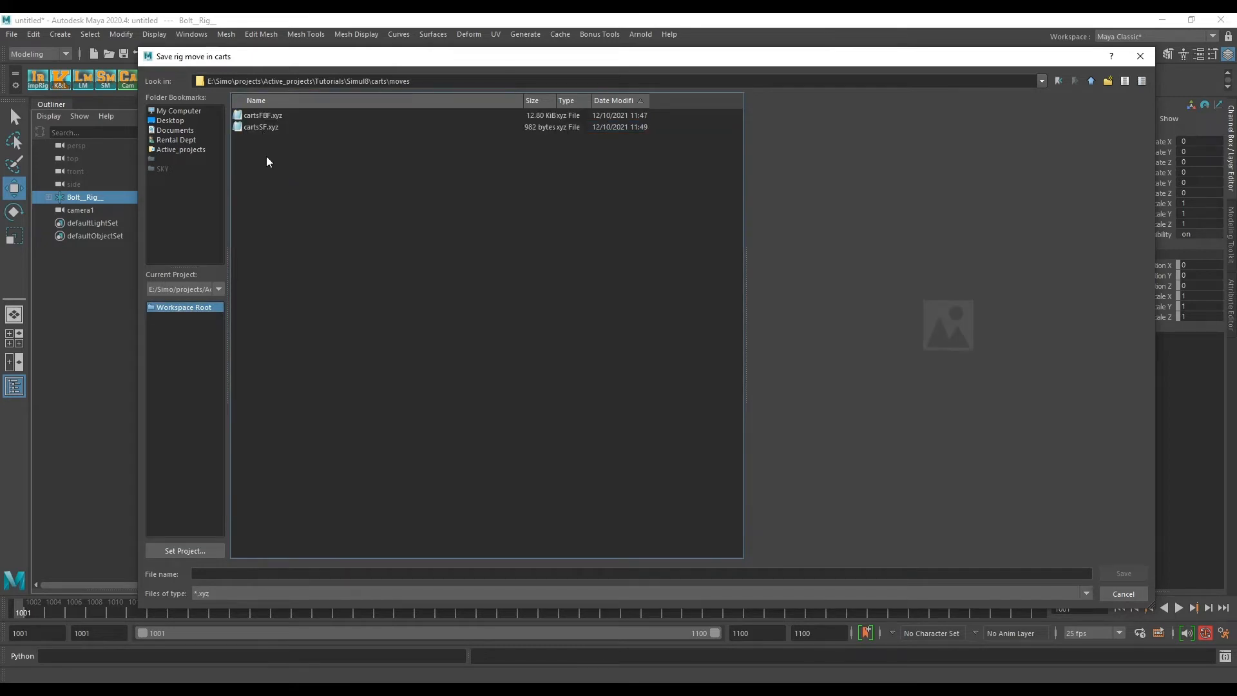
click(263, 116)
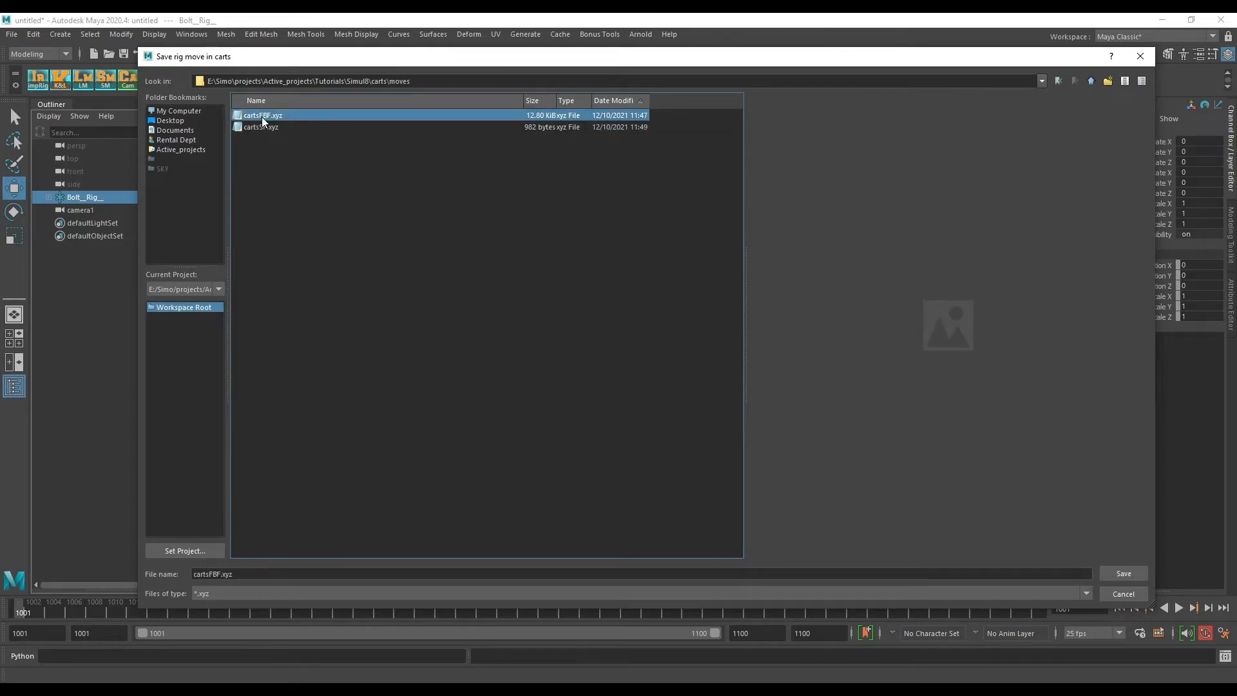
click(1124, 578)
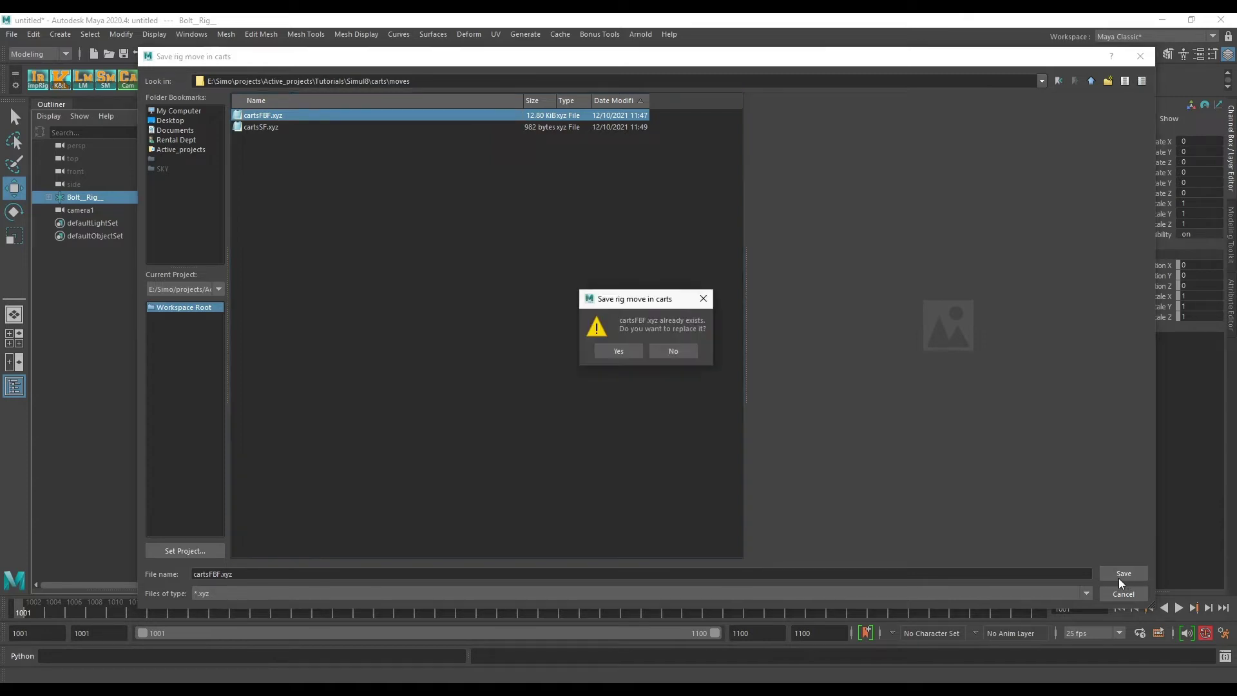
click(614, 350)
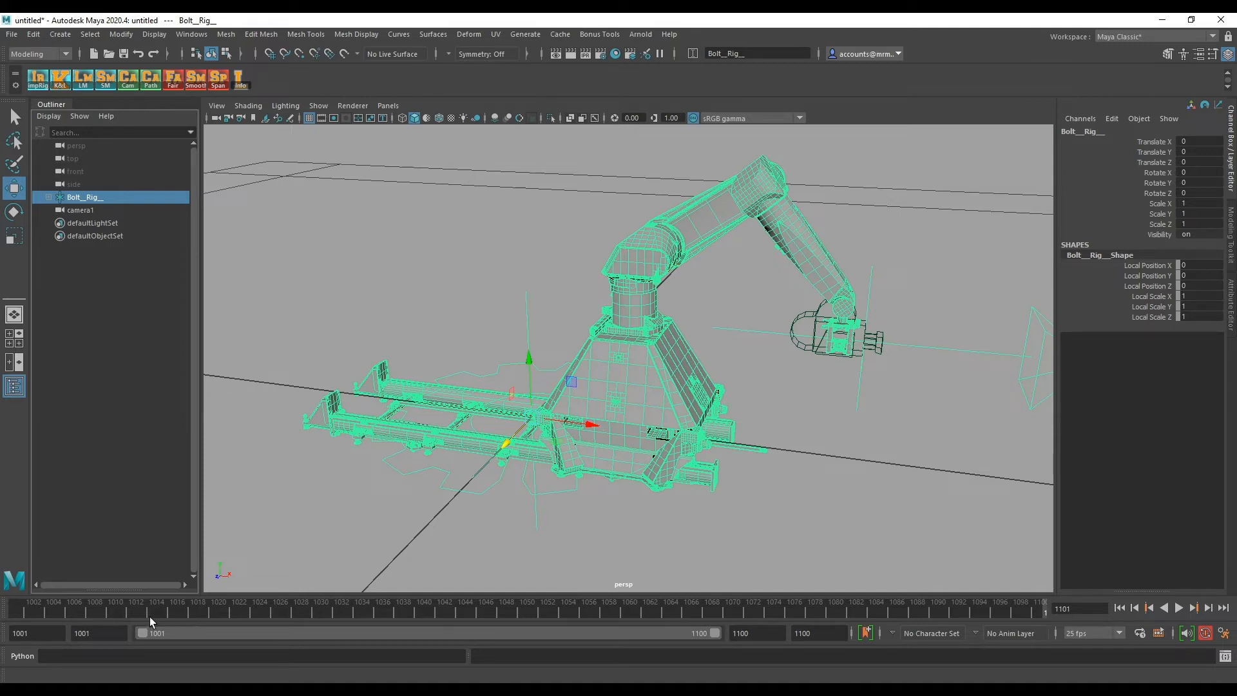
Step: In File Explorer browse Tutorials > Simul8 > carts > moves and select cartsFBF.xyz
key(alt+Tab)
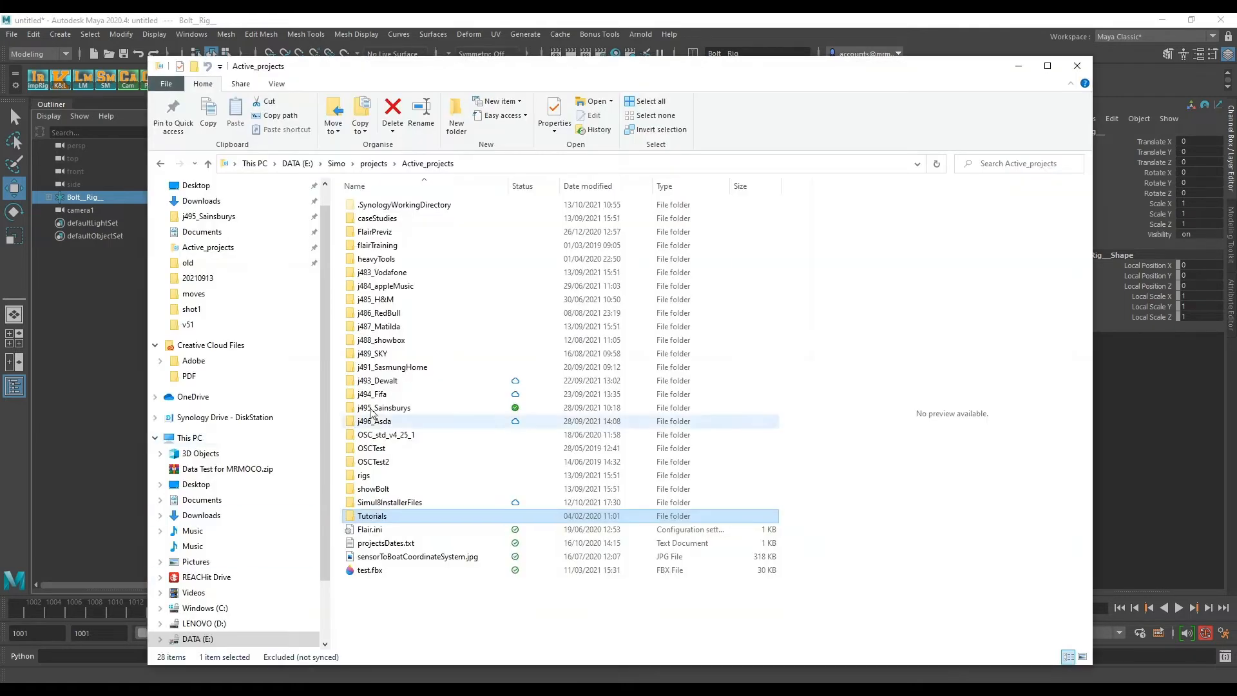
click(391, 516)
double_click(391, 517)
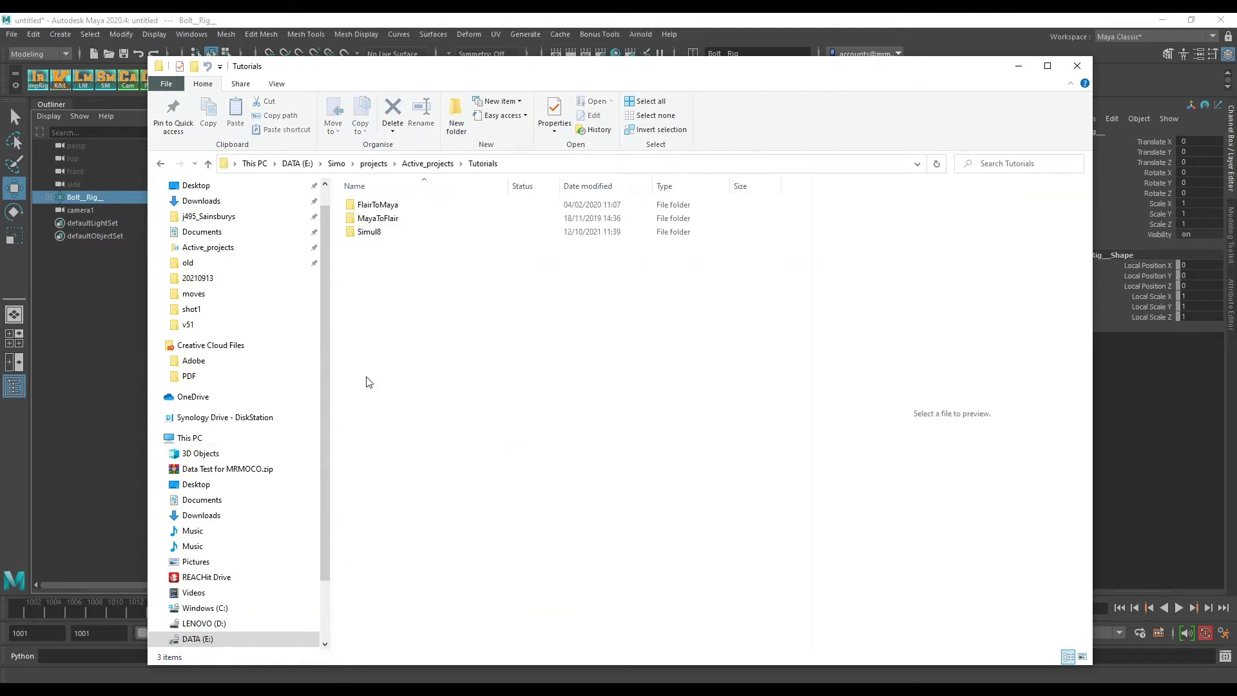
double_click(381, 232)
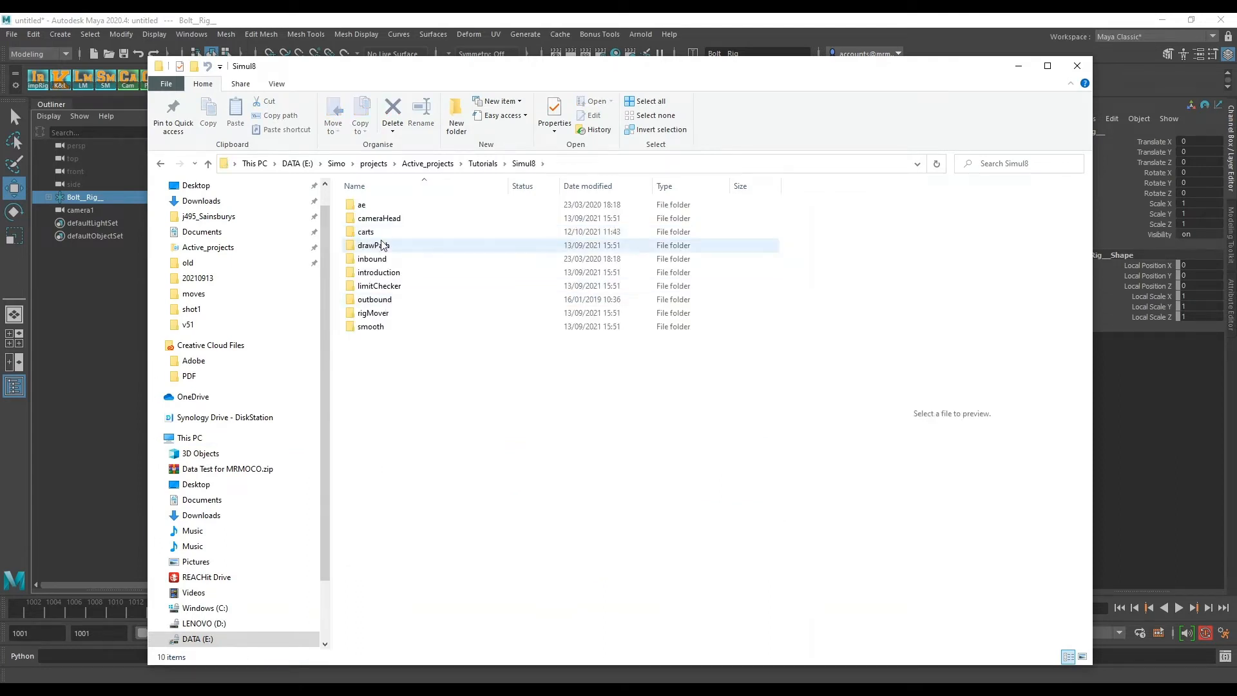
double_click(367, 232)
double_click(371, 219)
click(377, 206)
Step: Read cartsFBF.xyz in Notepad through frame 1100, then close Notepad and File Explorer
double_click(377, 205)
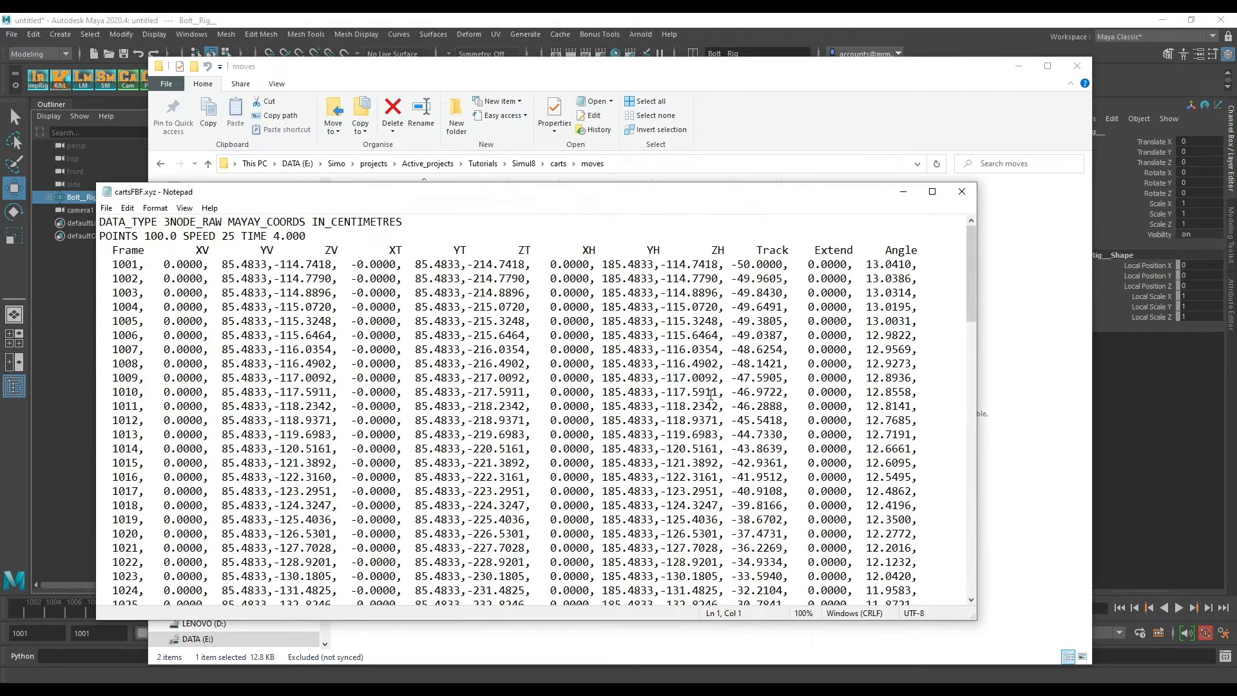
drag(973, 394, 1048, 394)
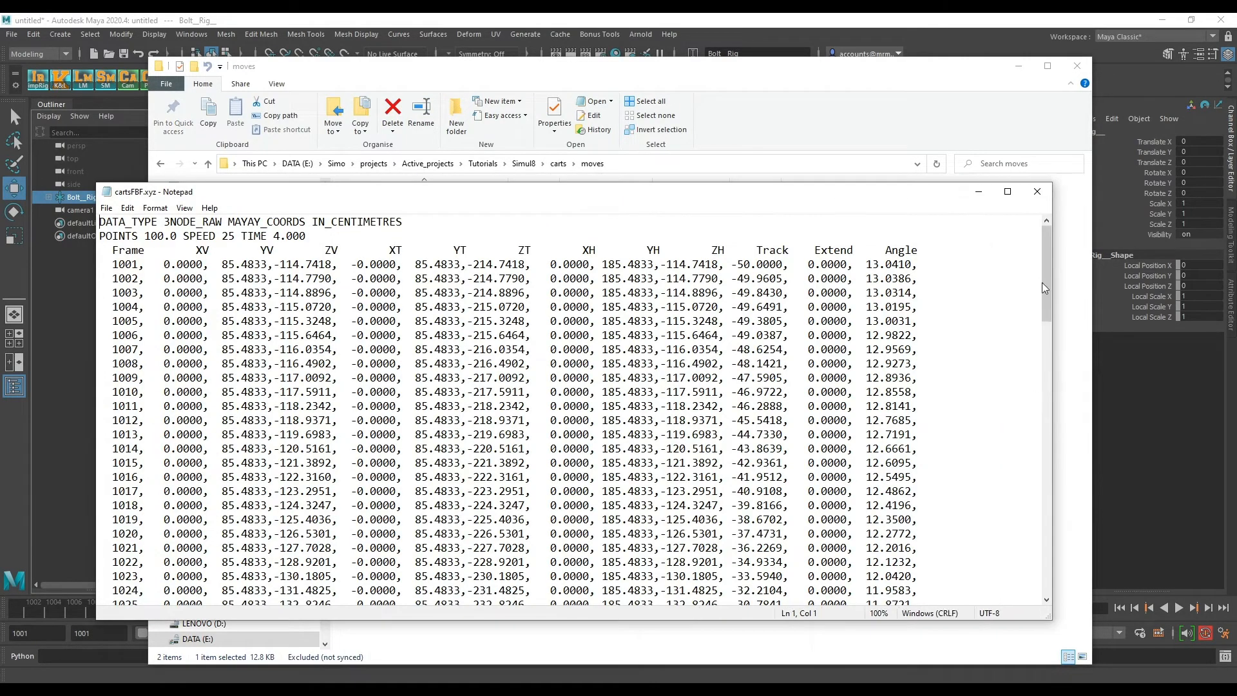
mouse_move(1041, 282)
mouse_down()
mouse_move(1047, 541)
mouse_move(1041, 244)
mouse_move(1046, 551)
mouse_move(1046, 271)
mouse_up()
scroll(899, 328, down, 8)
scroll(900, 329, down, 8)
scroll(899, 329, down, 8)
scroll(903, 343, down, 8)
scroll(908, 366, up, 8)
scroll(908, 388, up, 8)
scroll(905, 406, up, 8)
click(1037, 190)
click(645, 21)
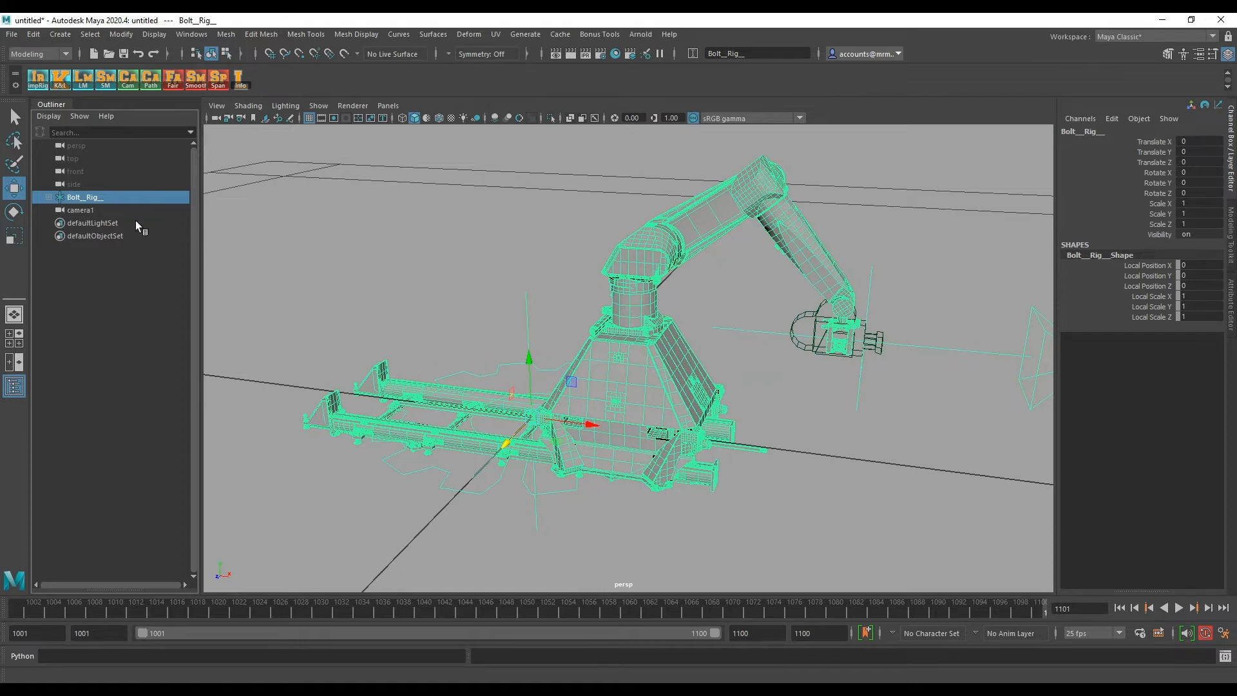
Step: Select camera1 and RigMover1 under Bolt_Rig_ and switch to the four-pane graph/script layout
click(45, 199)
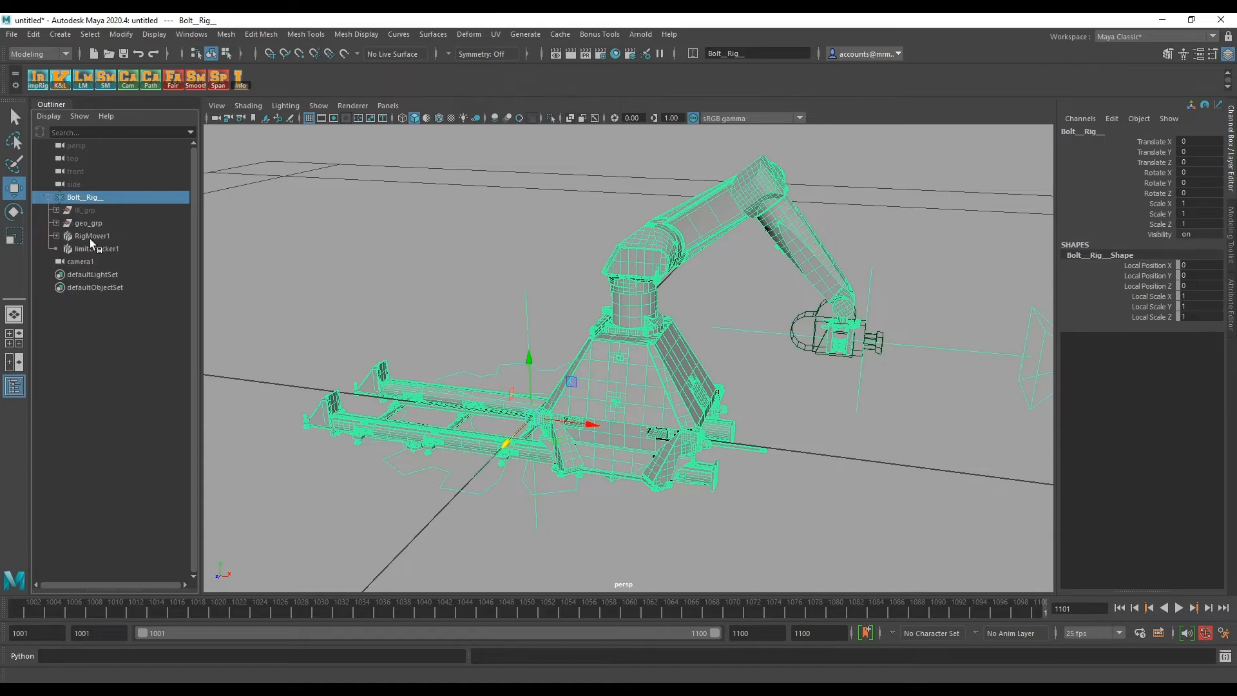
ctrl+click(88, 264)
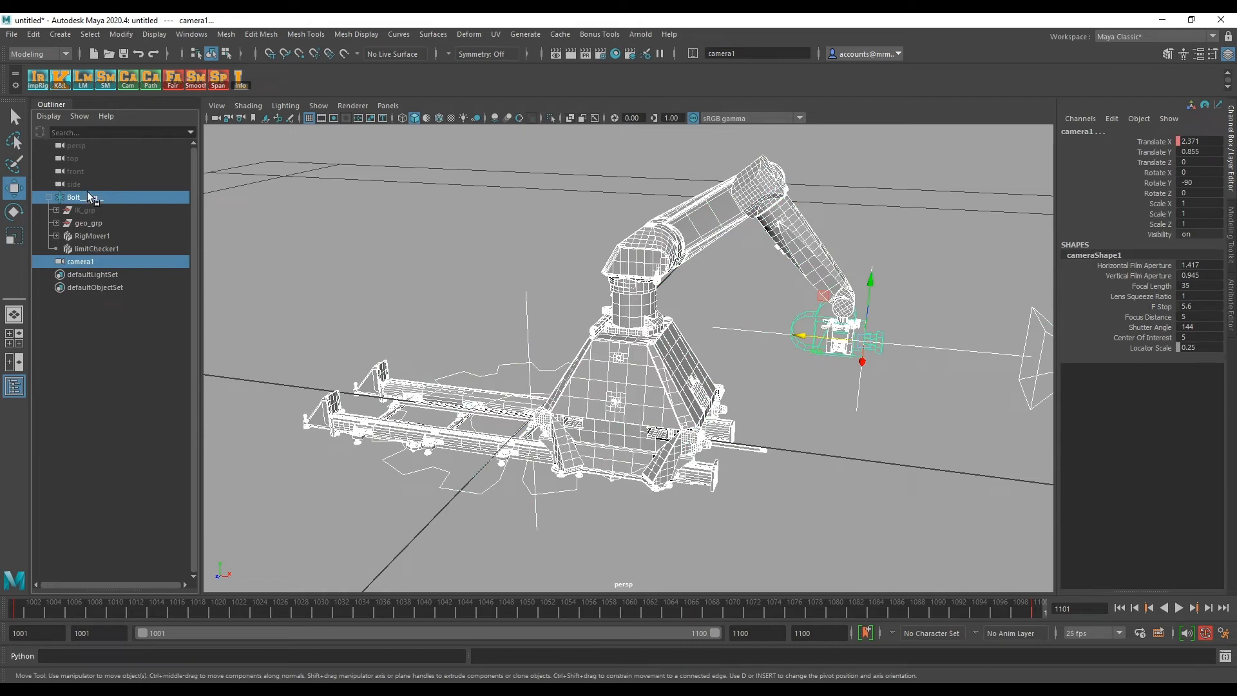
ctrl+click(100, 237)
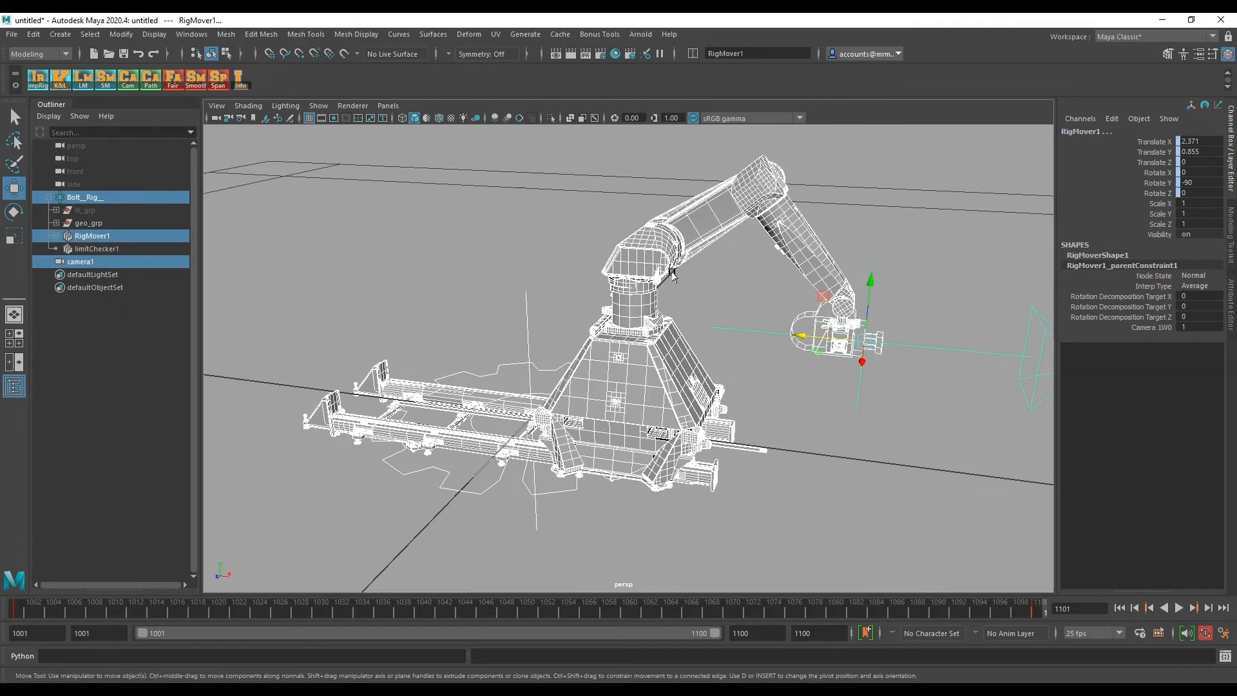
key(space)
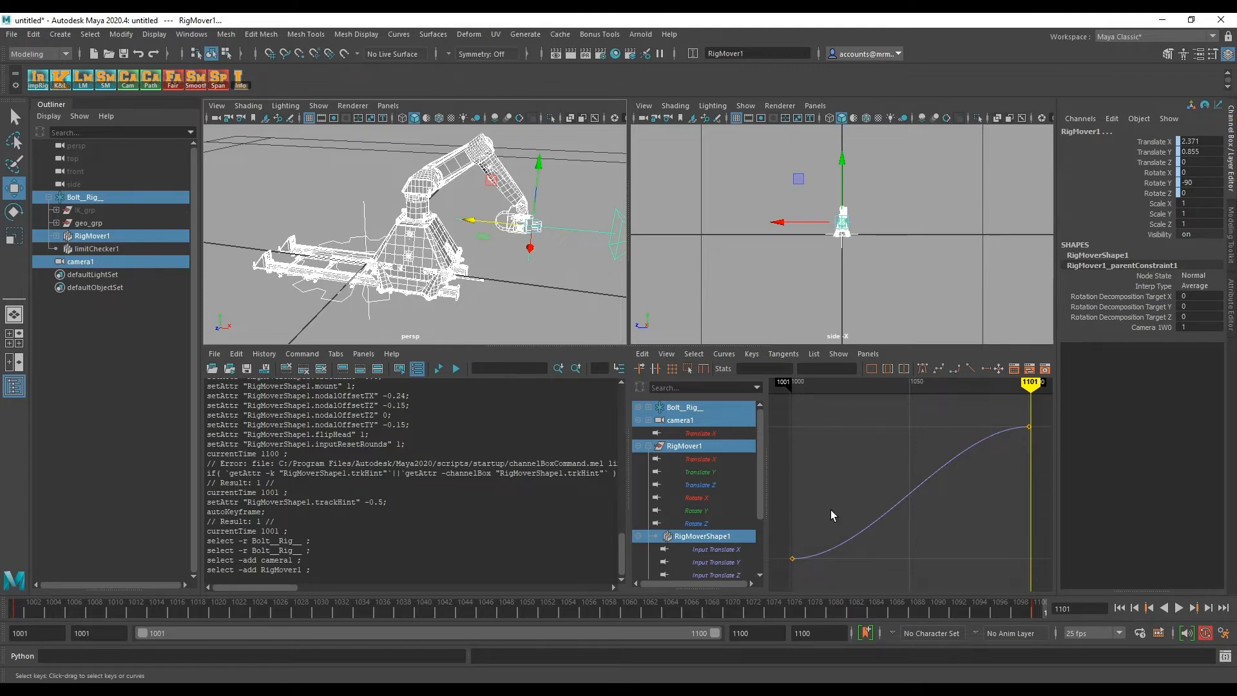
Step: Select the keys at frame 1001 in the Graph Editor, which read -0.5
drag(807, 515, 777, 586)
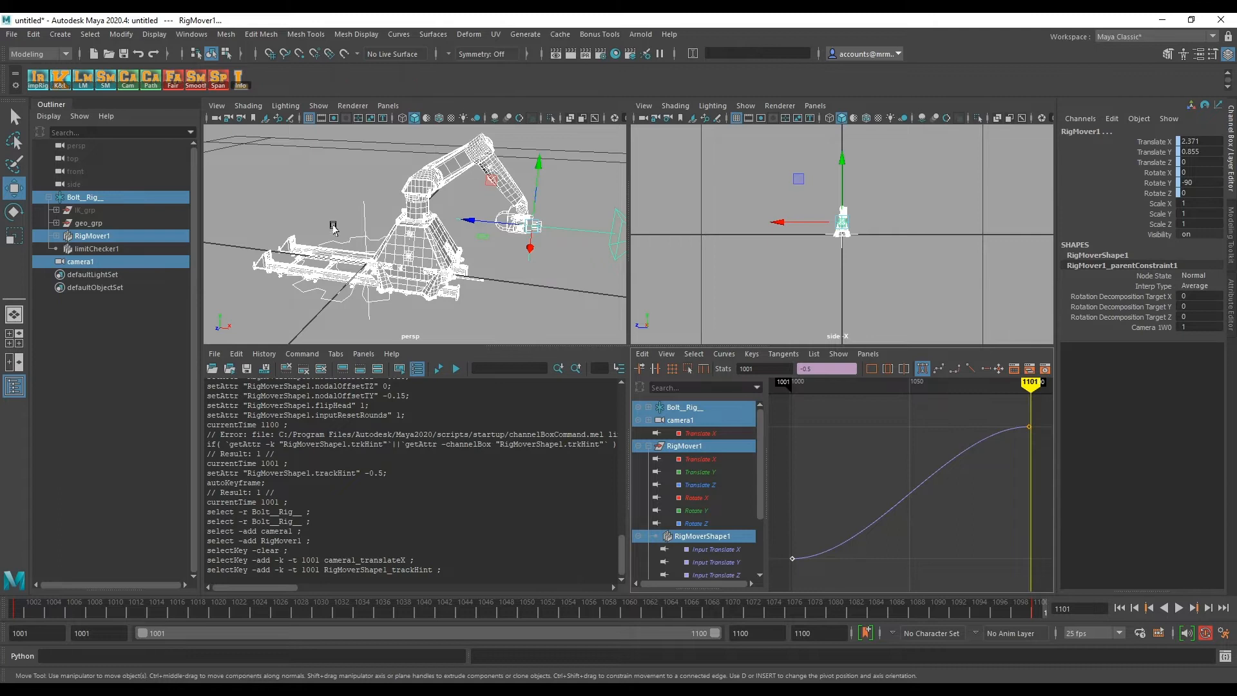
Step: Save the move as carts over the existing cartsSF.xyz, confirming the replace
right_click(107, 80)
mouse_move(155, 89)
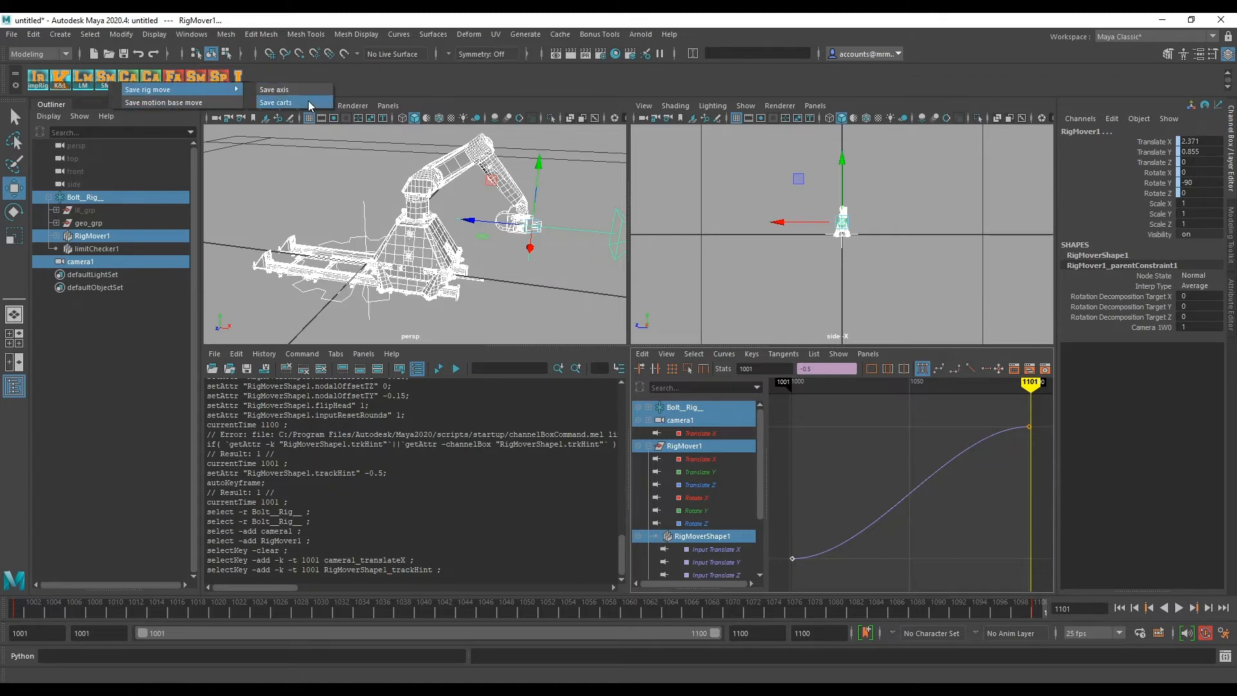
click(308, 100)
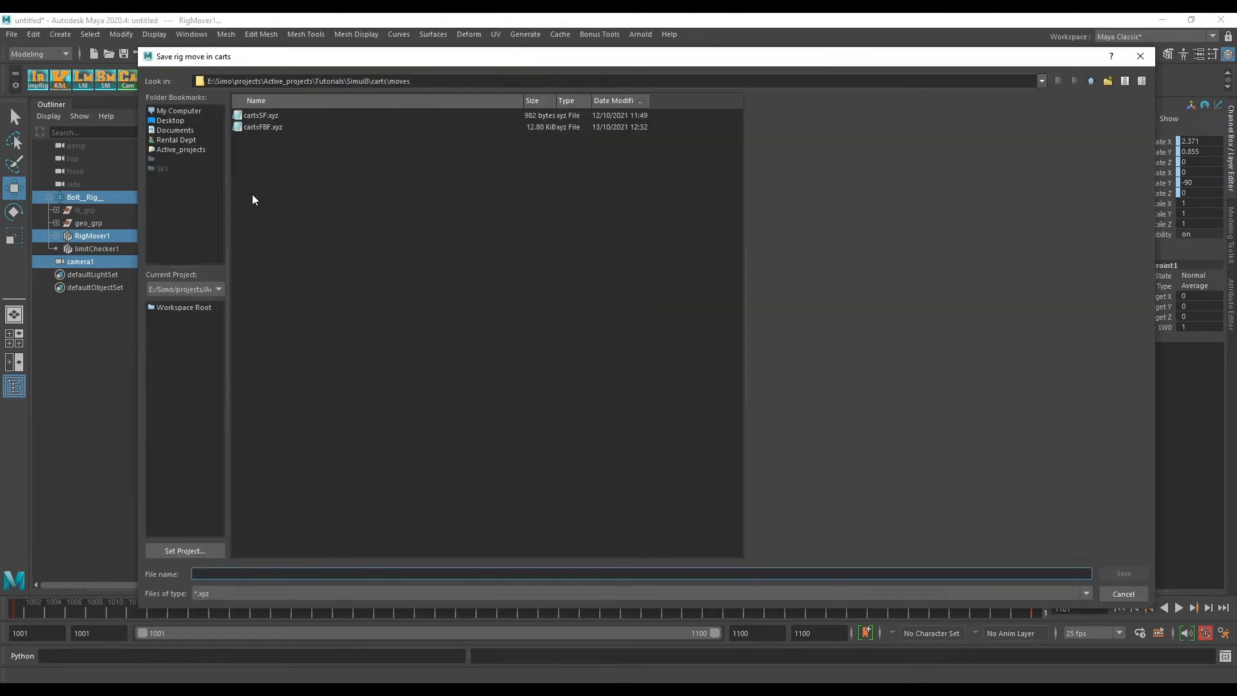
click(260, 116)
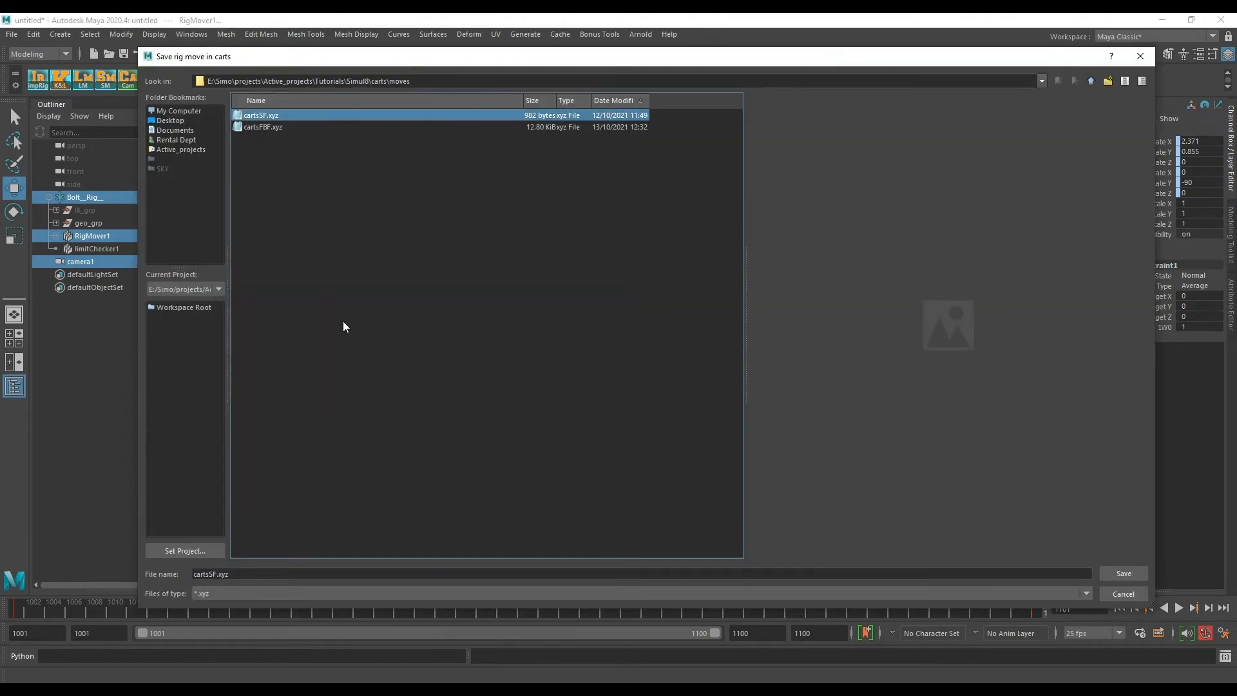
click(1129, 573)
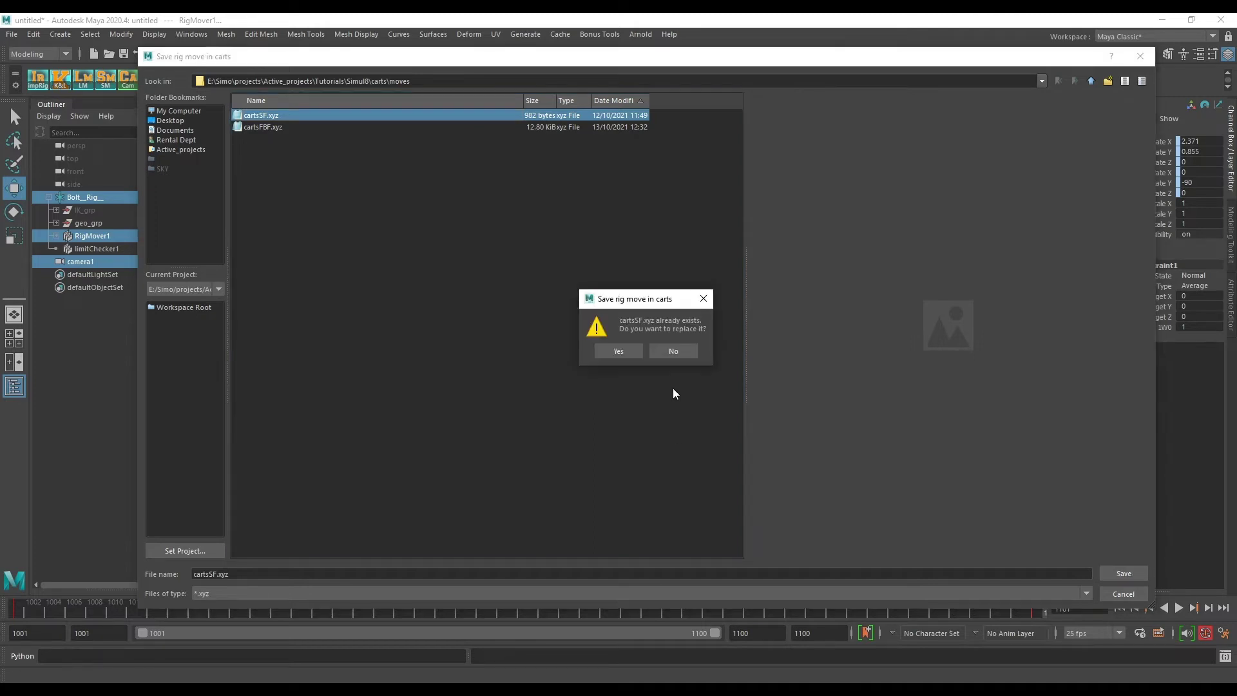
click(618, 344)
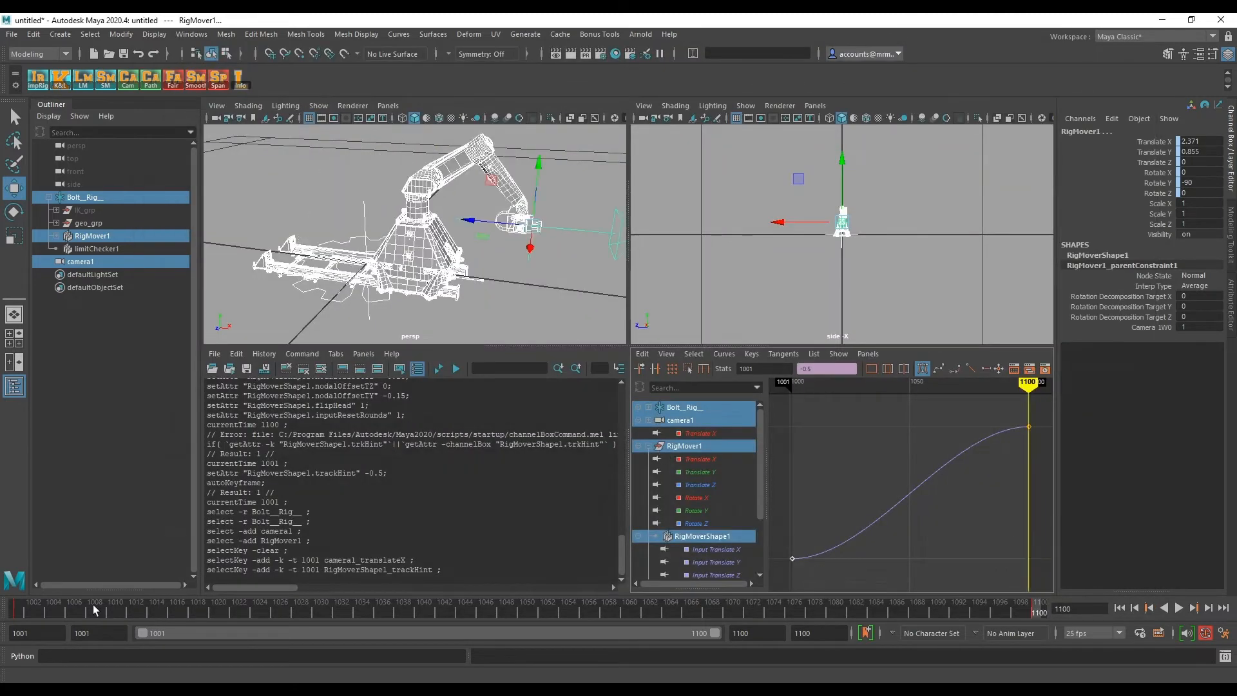
Step: View cartsSF.xyz in Notepad, showing rows only for frames 1001 and 1100, then return to Maya
key(alt+Tab)
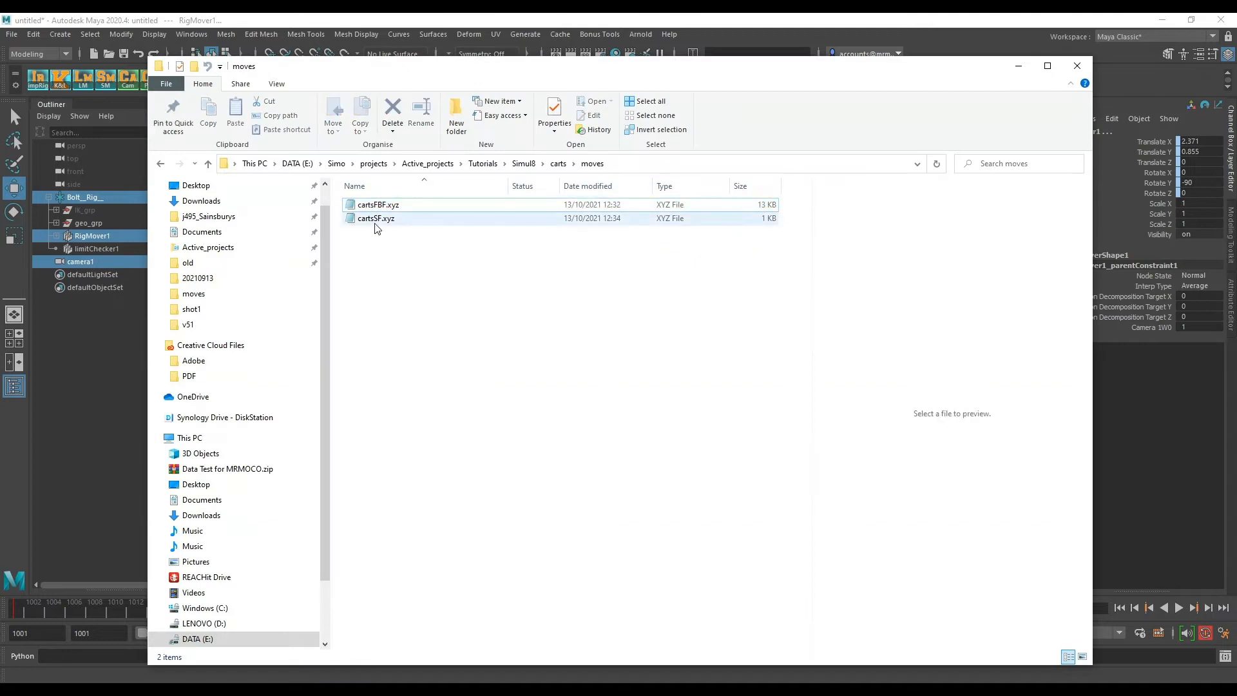
double_click(376, 218)
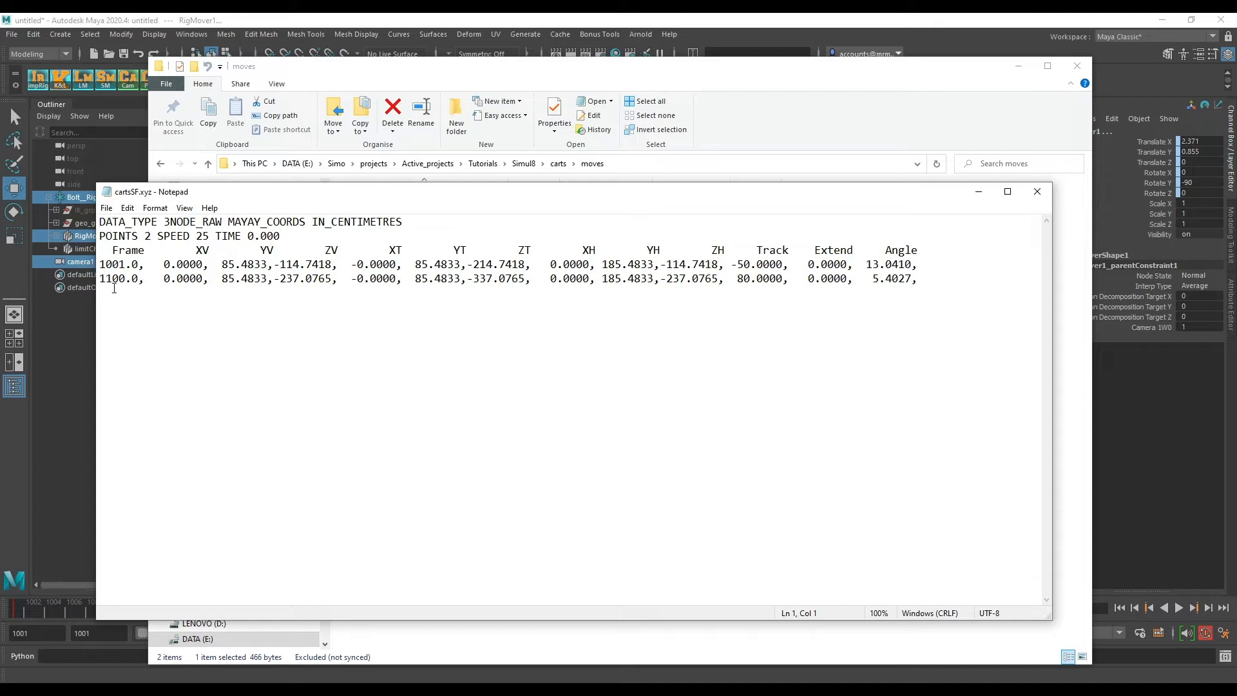
click(922, 29)
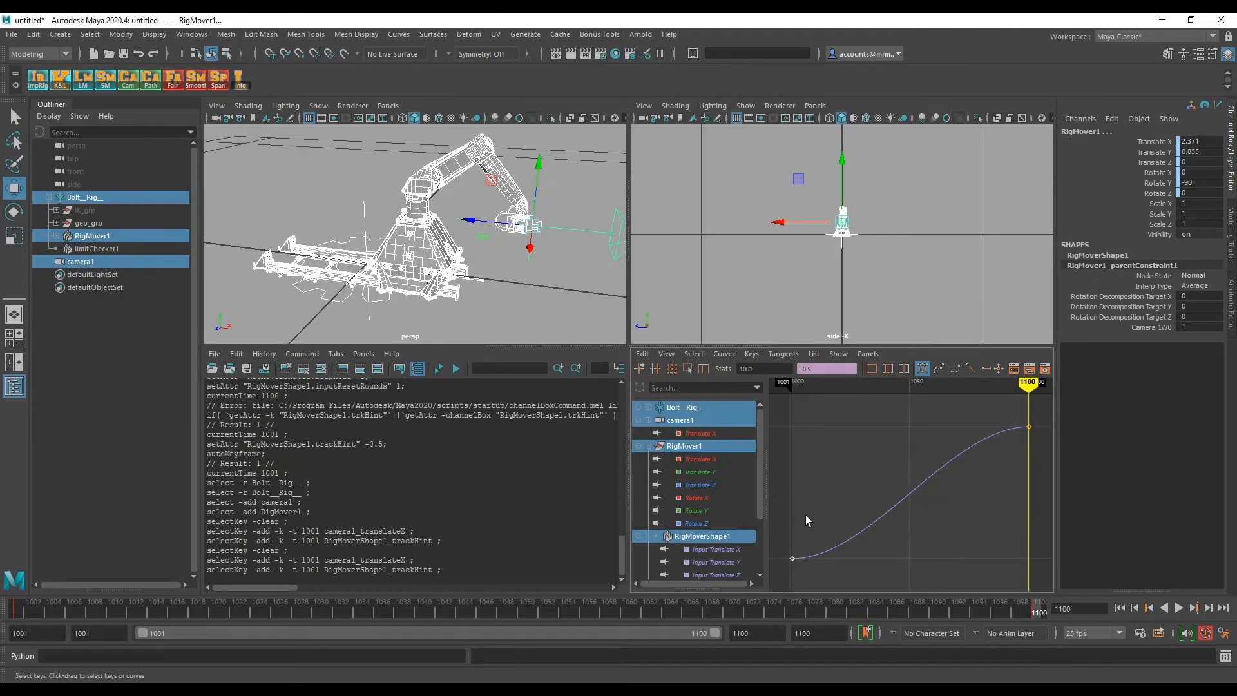
click(97, 235)
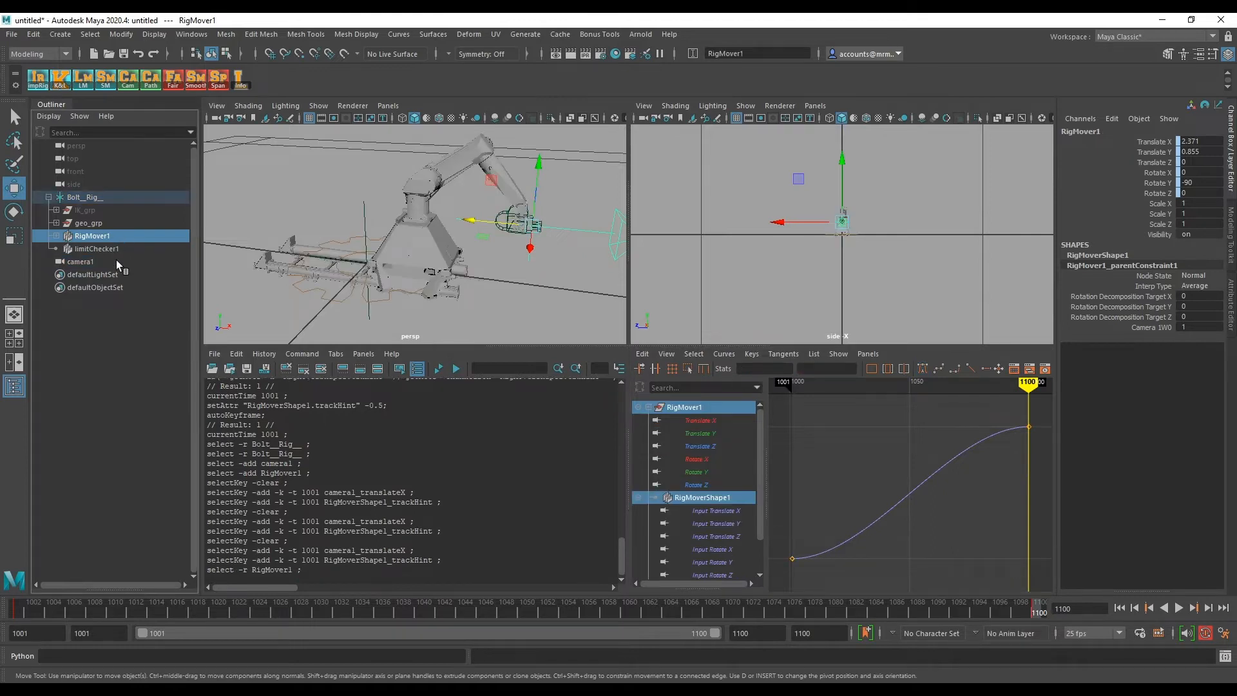
scroll(724, 502, down, 3)
click(710, 537)
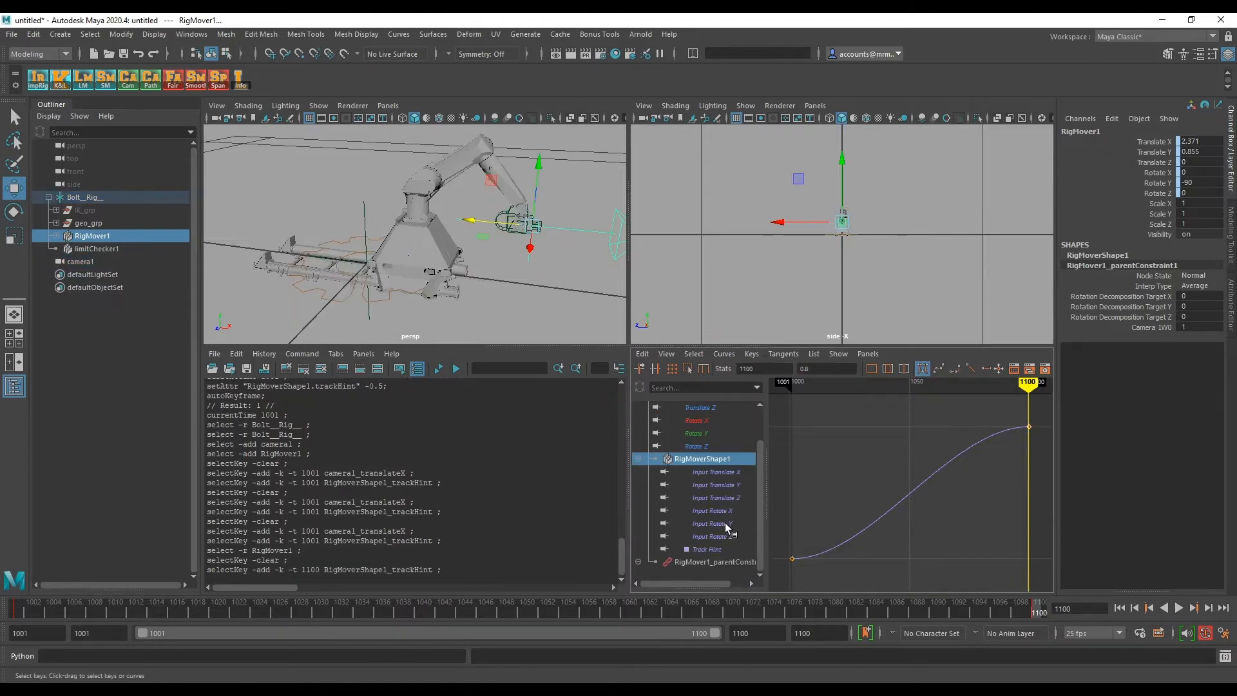
click(794, 556)
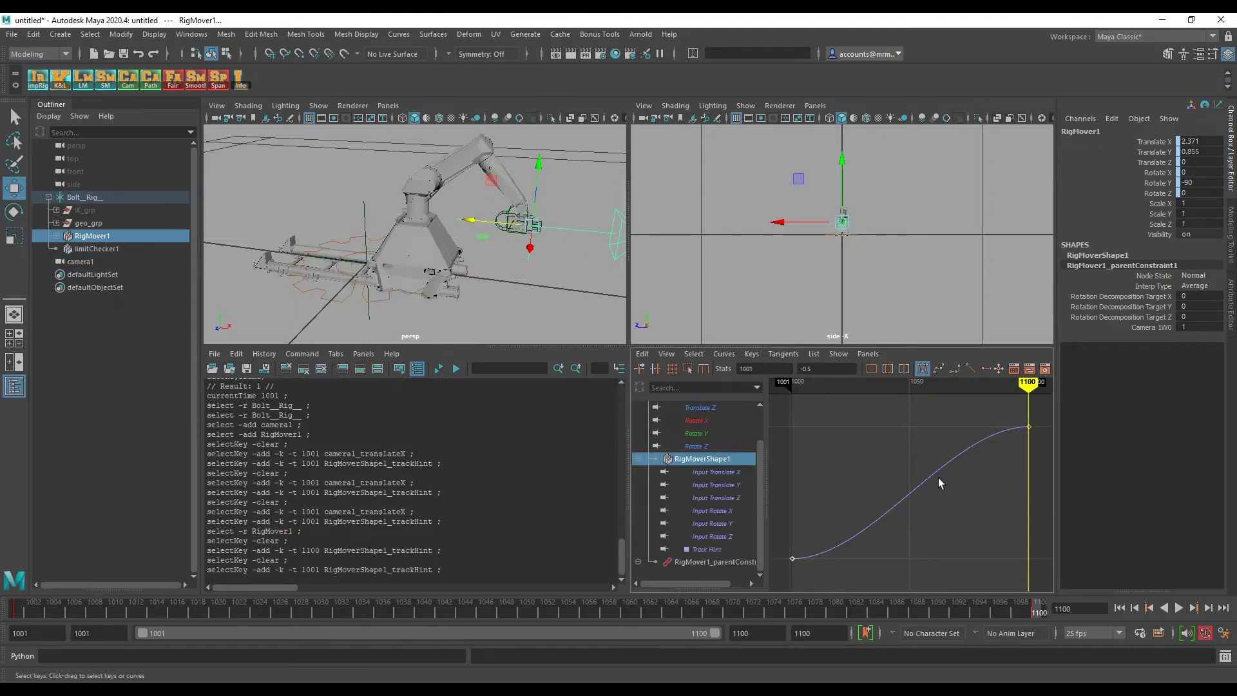
click(1020, 443)
click(95, 249)
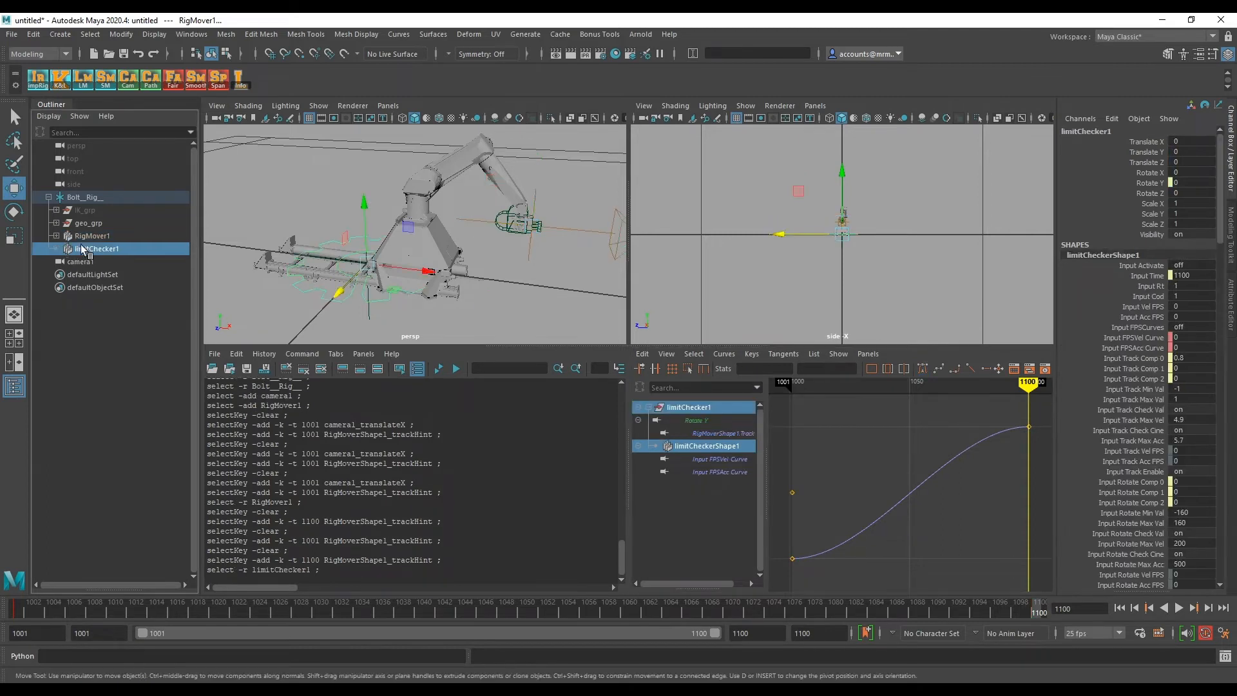
click(87, 263)
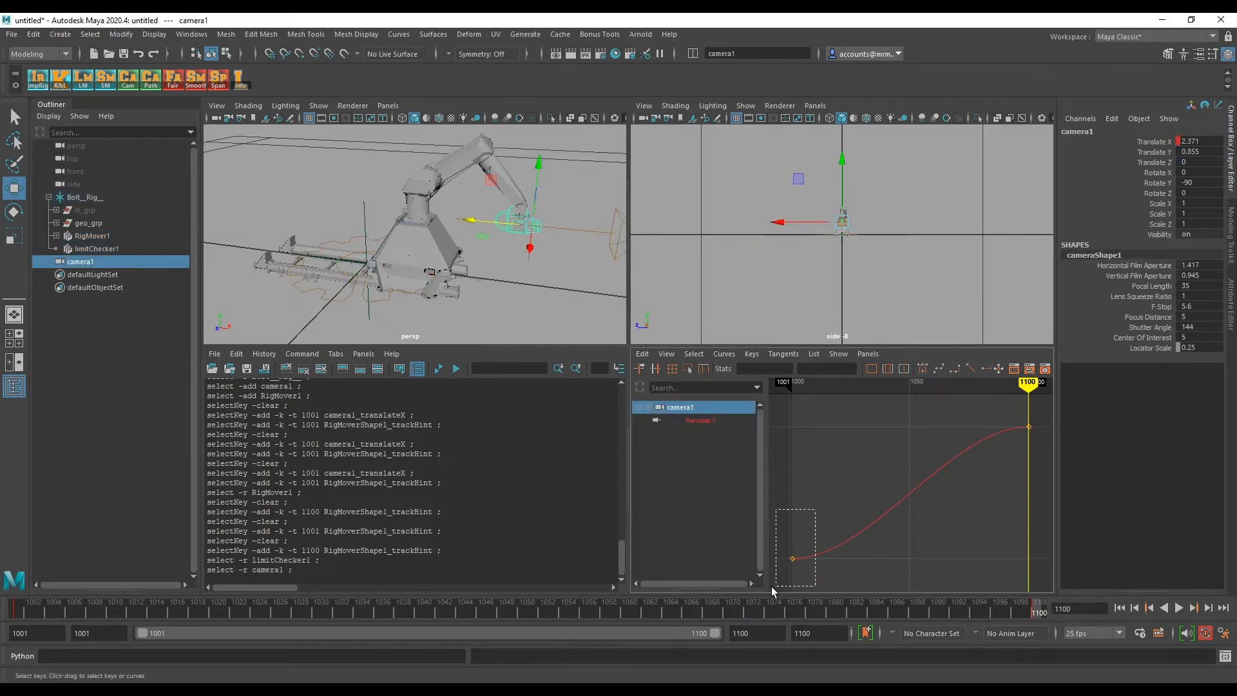
click(792, 558)
click(1026, 428)
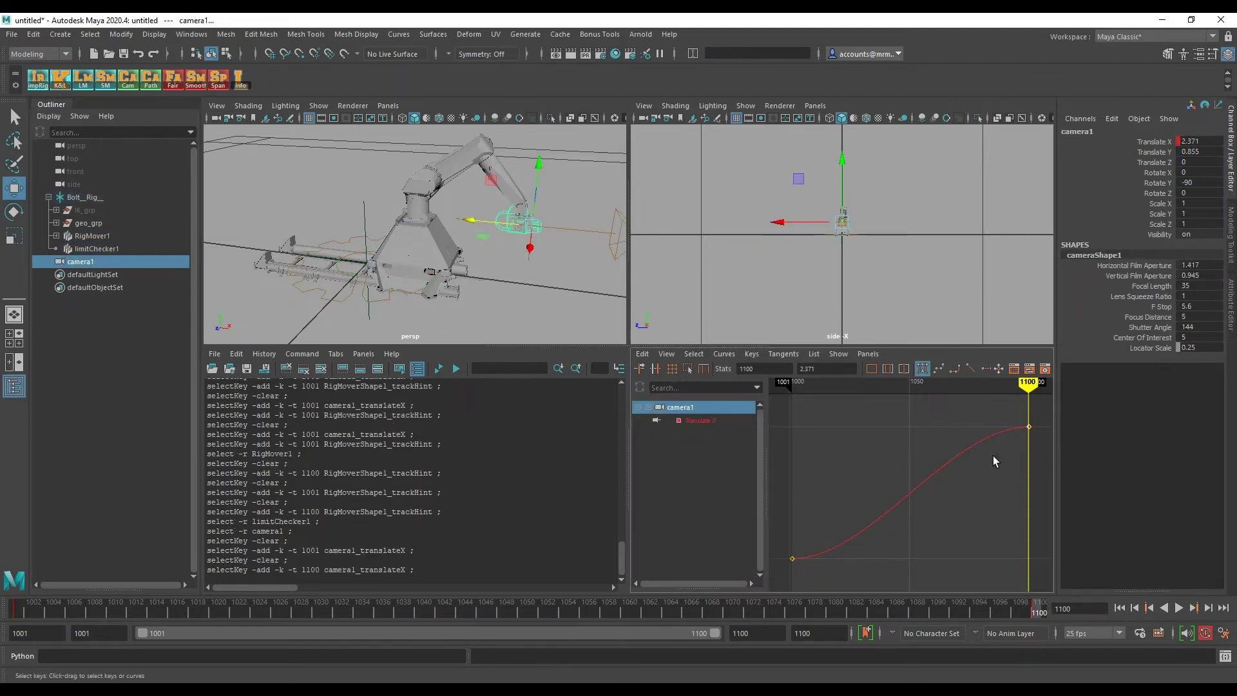
ctrl+click(147, 237)
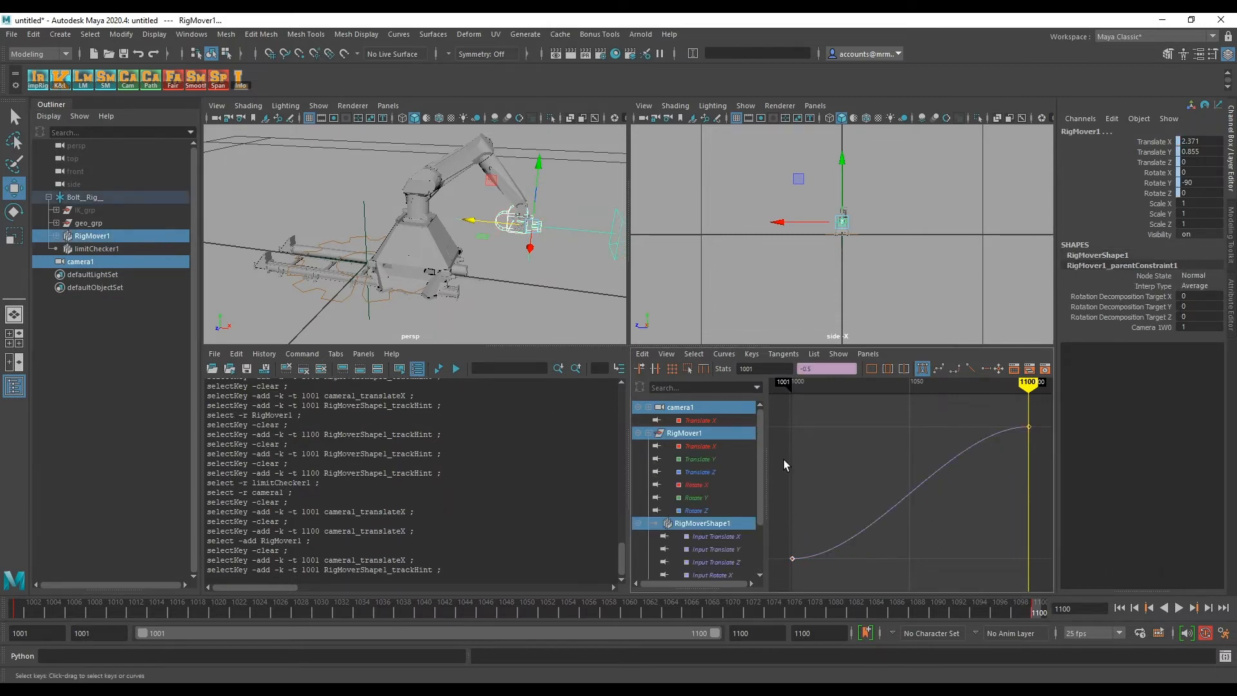
drag(1012, 414, 1043, 440)
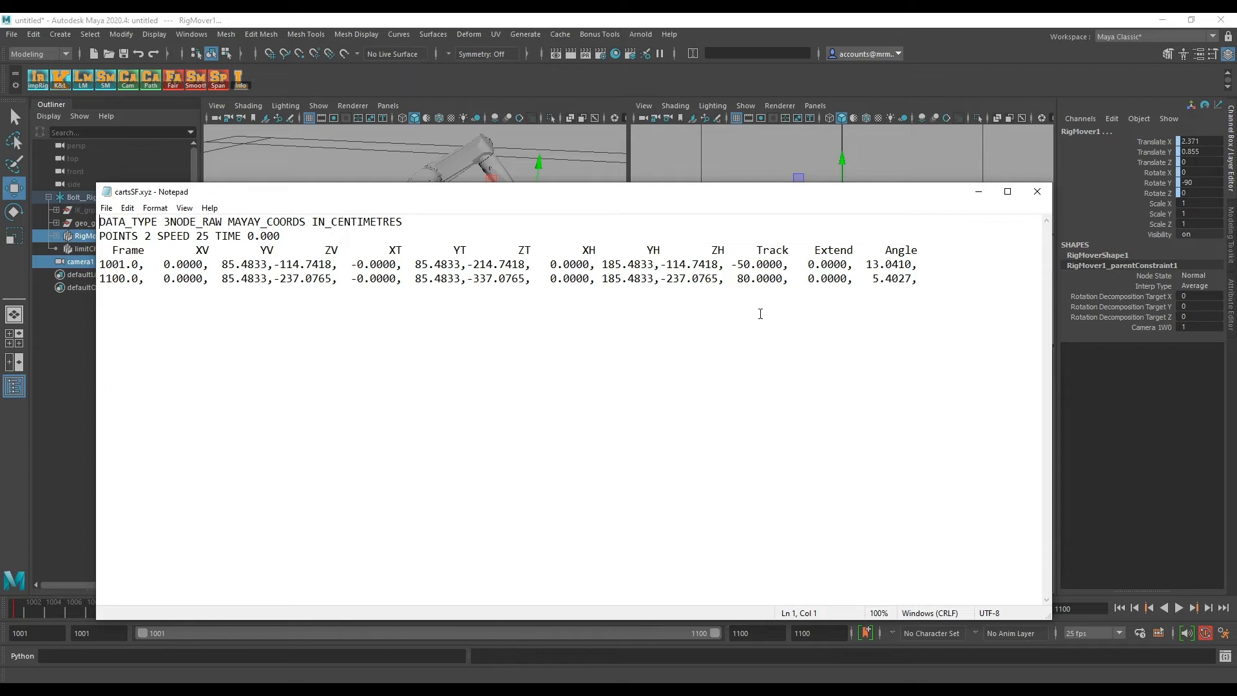
click(1040, 192)
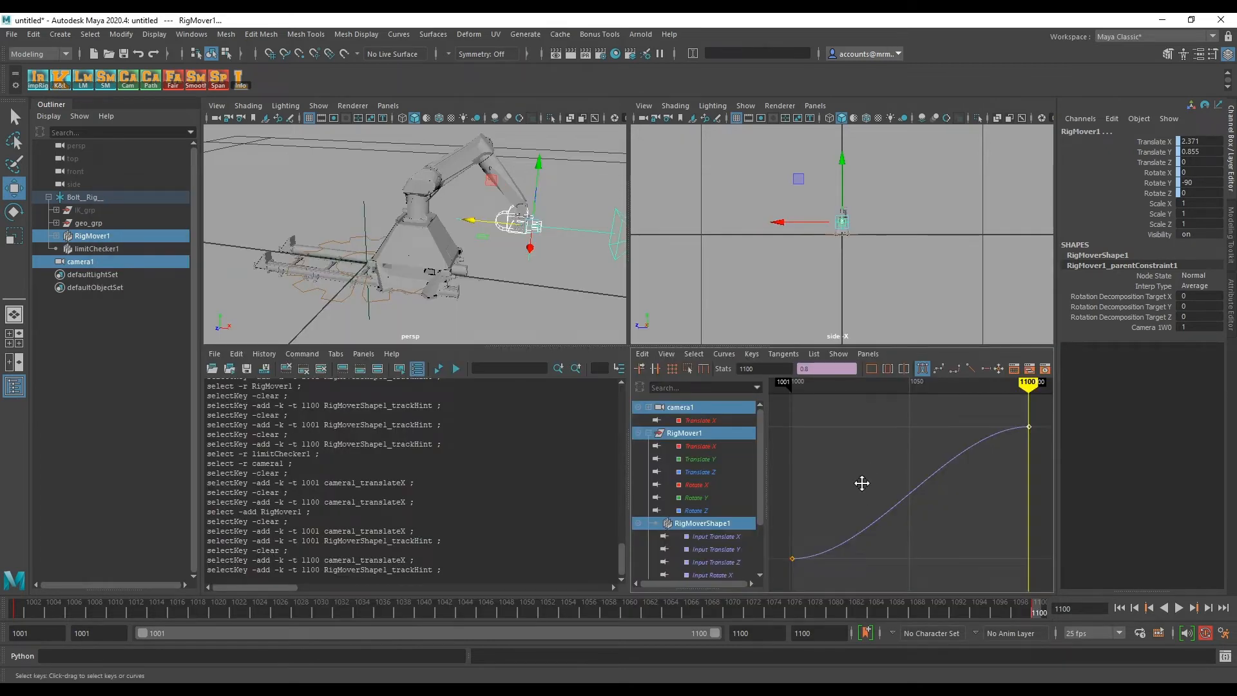
Step: Move camera1's first translateX key from frame 1001 to 1010 via the Stats frame field
key(f)
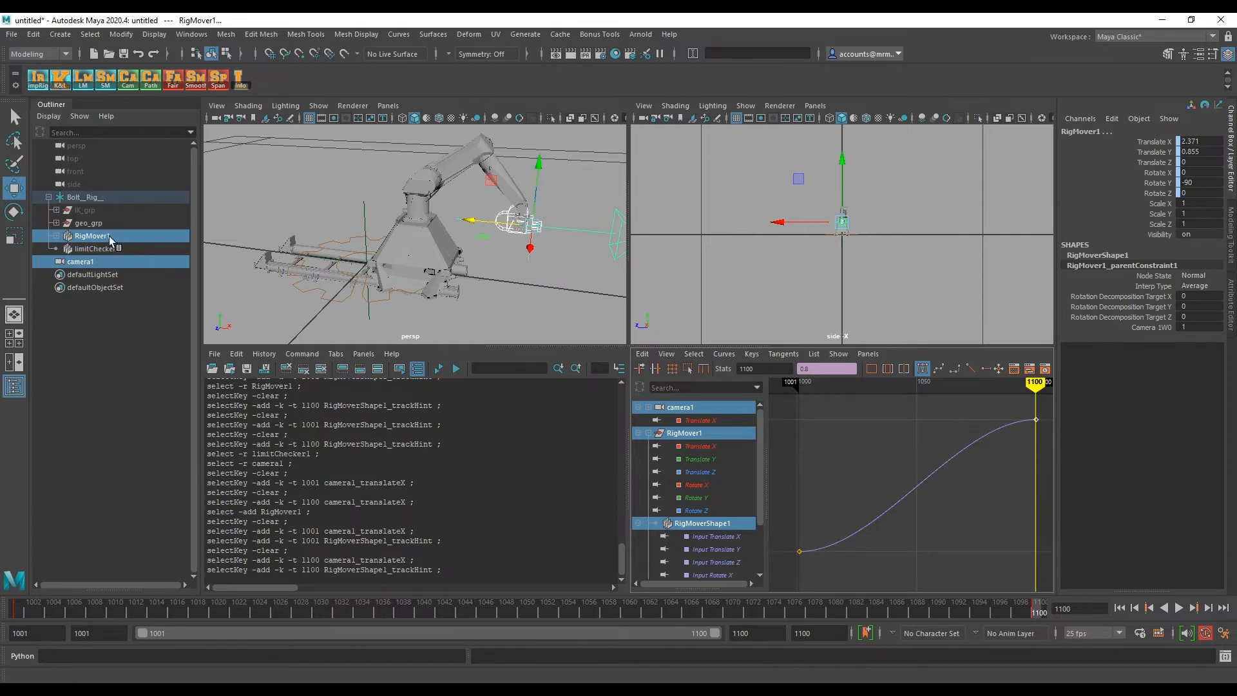
click(121, 262)
drag(805, 535, 826, 564)
click(746, 369)
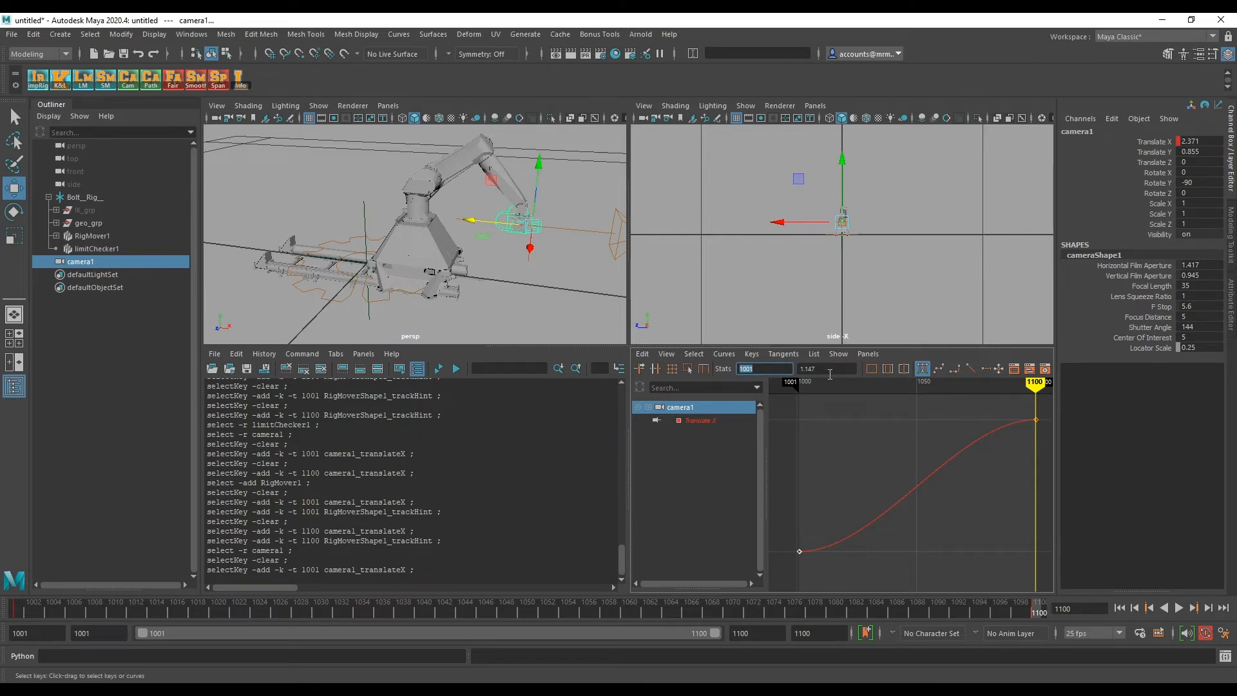
text(10)
key(Return)
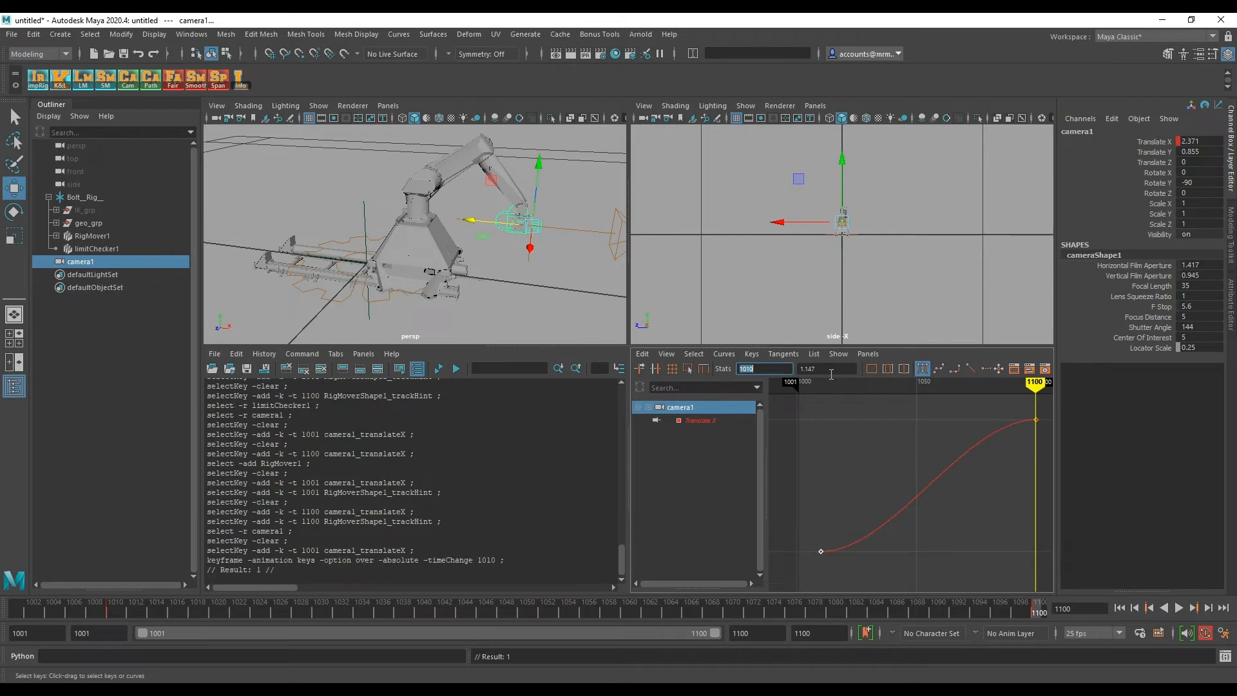
Step: Move camera1's last translateX key from frame 1100 to 1090
drag(996, 450, 1046, 412)
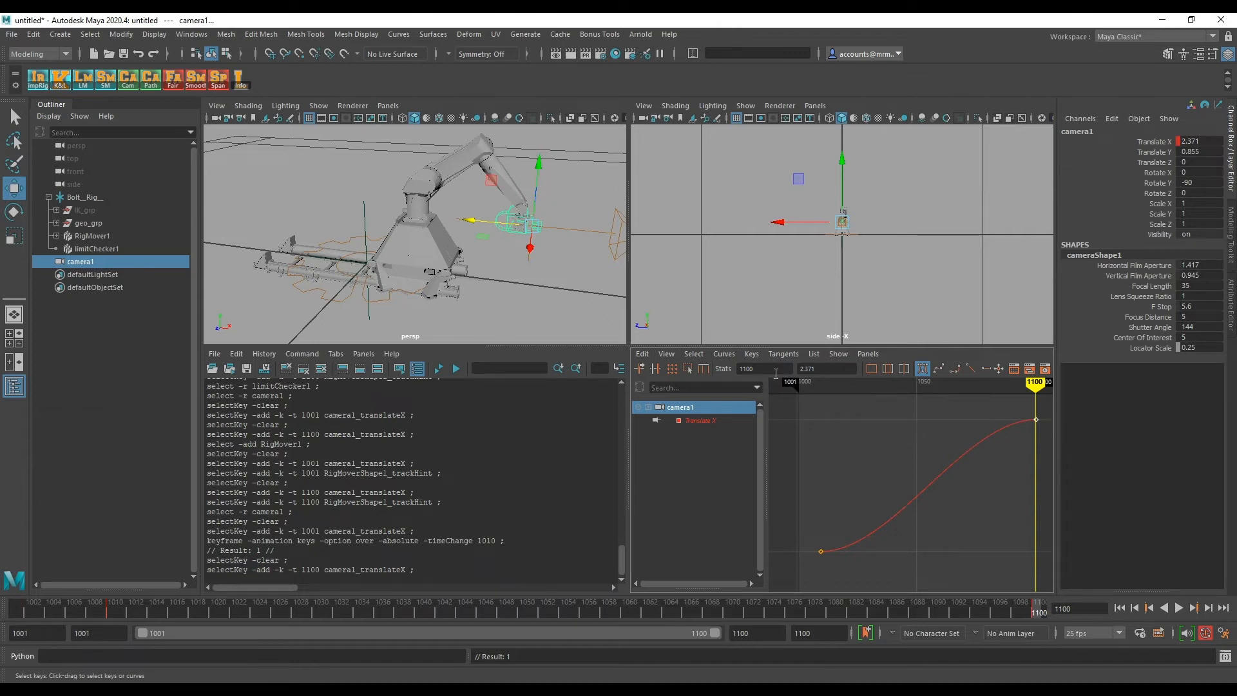
double_click(746, 369)
text(109)
key(Return)
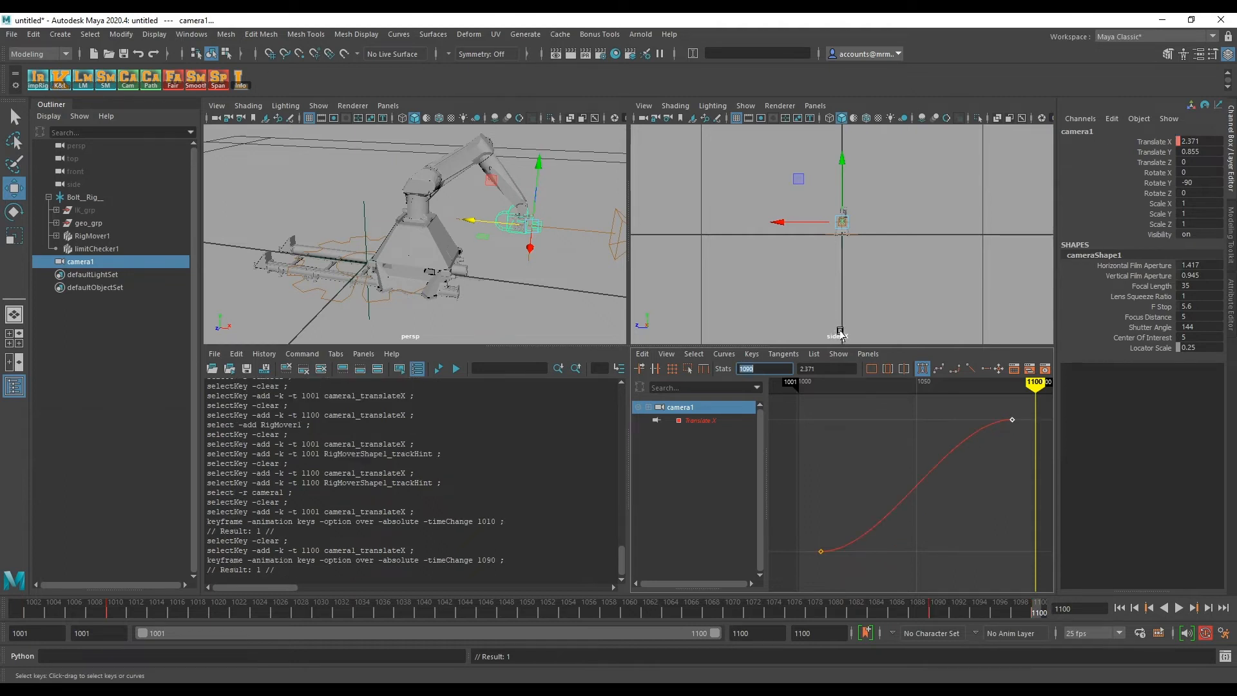
click(981, 509)
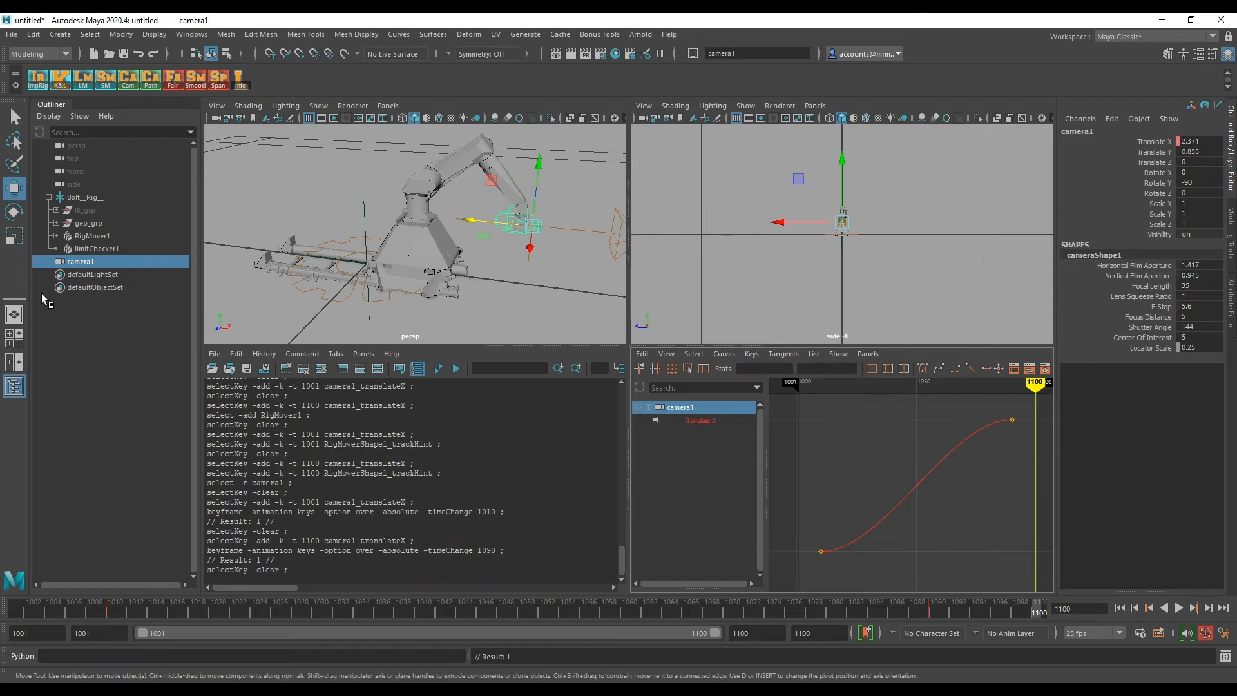
Step: Compare RigMover1's keys at 1001 and 1100 against camera1's at 1010 and 1090
ctrl+click(92, 236)
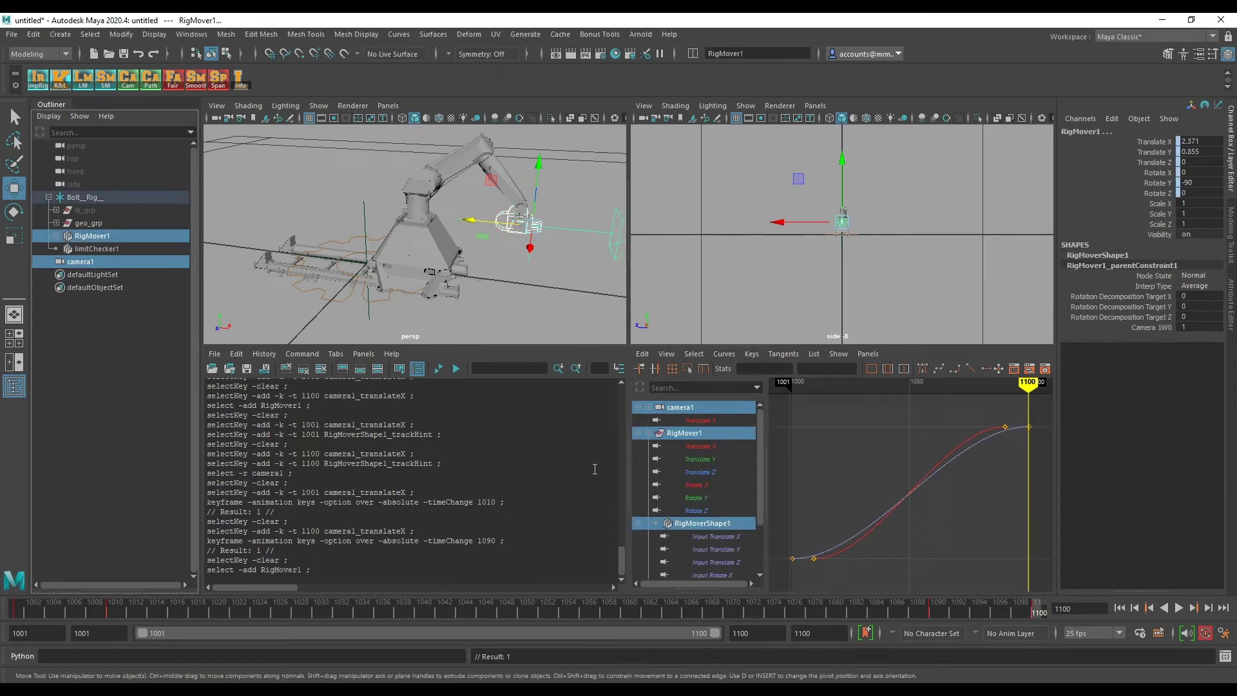
click(792, 559)
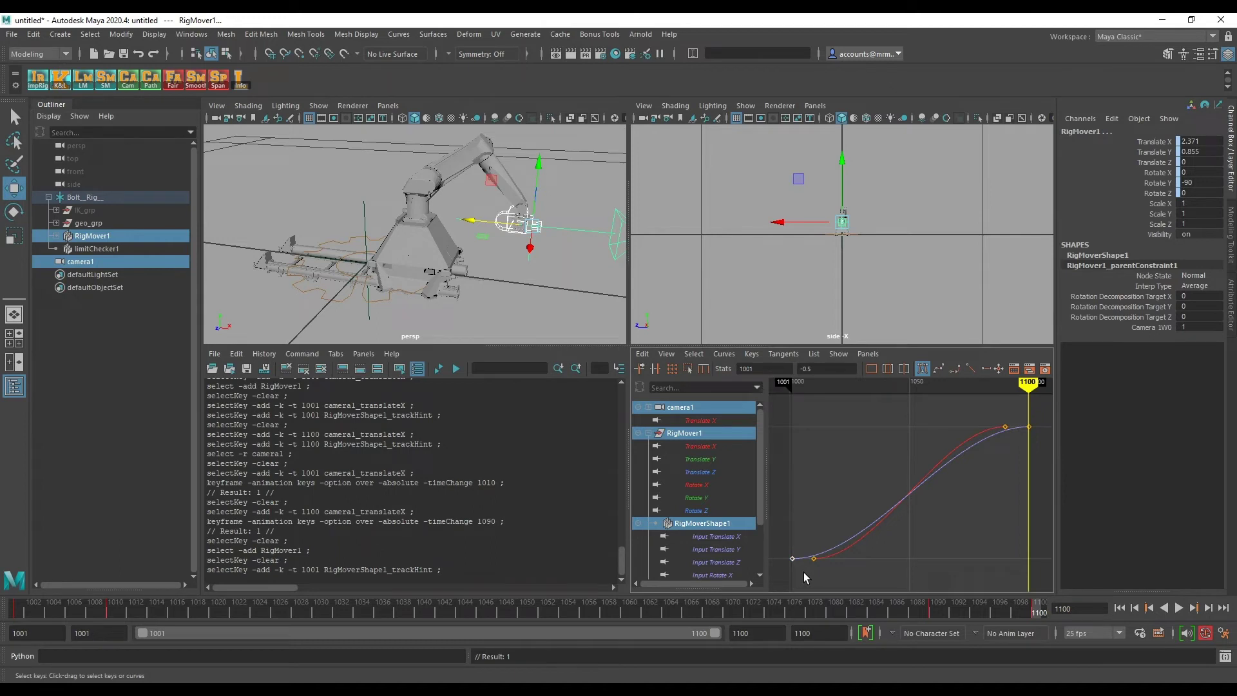
click(814, 559)
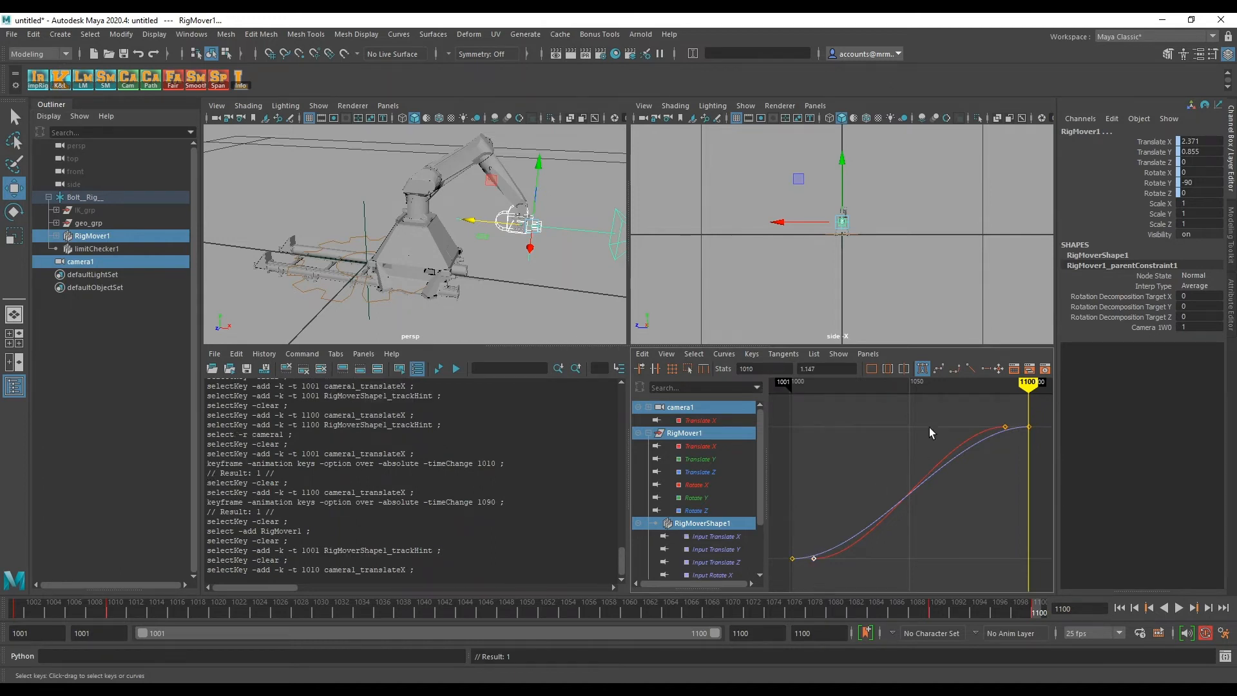
drag(1015, 413, 1017, 426)
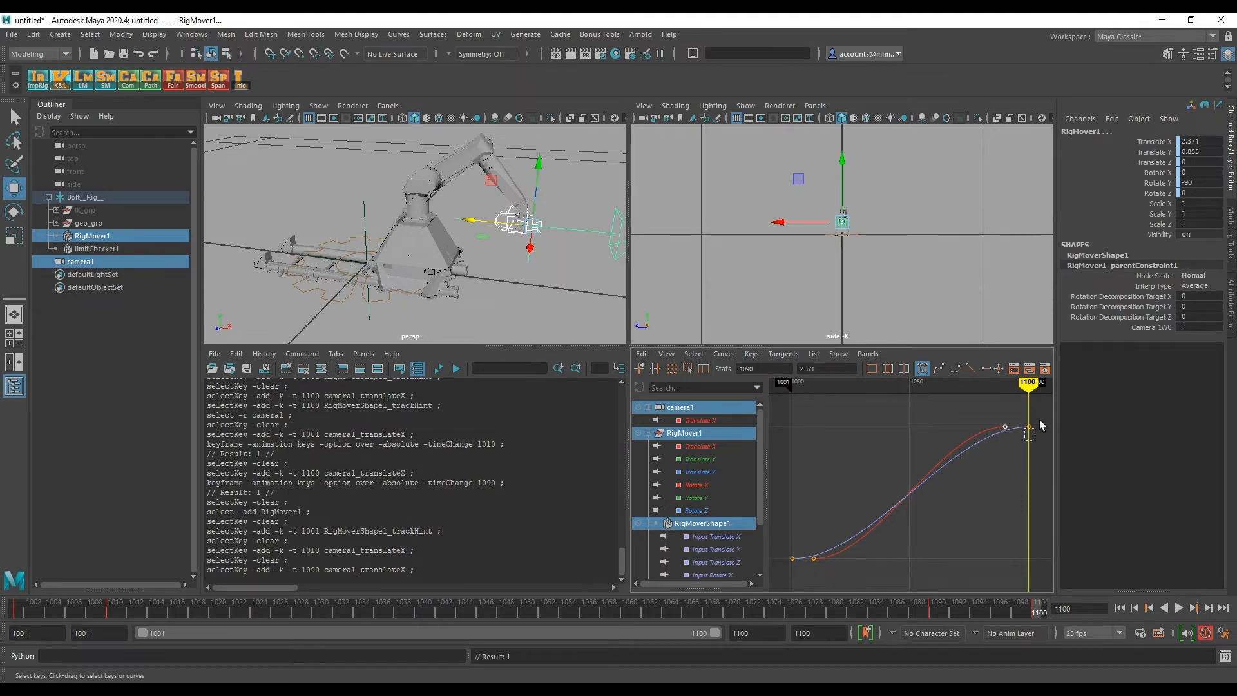
drag(1025, 420, 1035, 435)
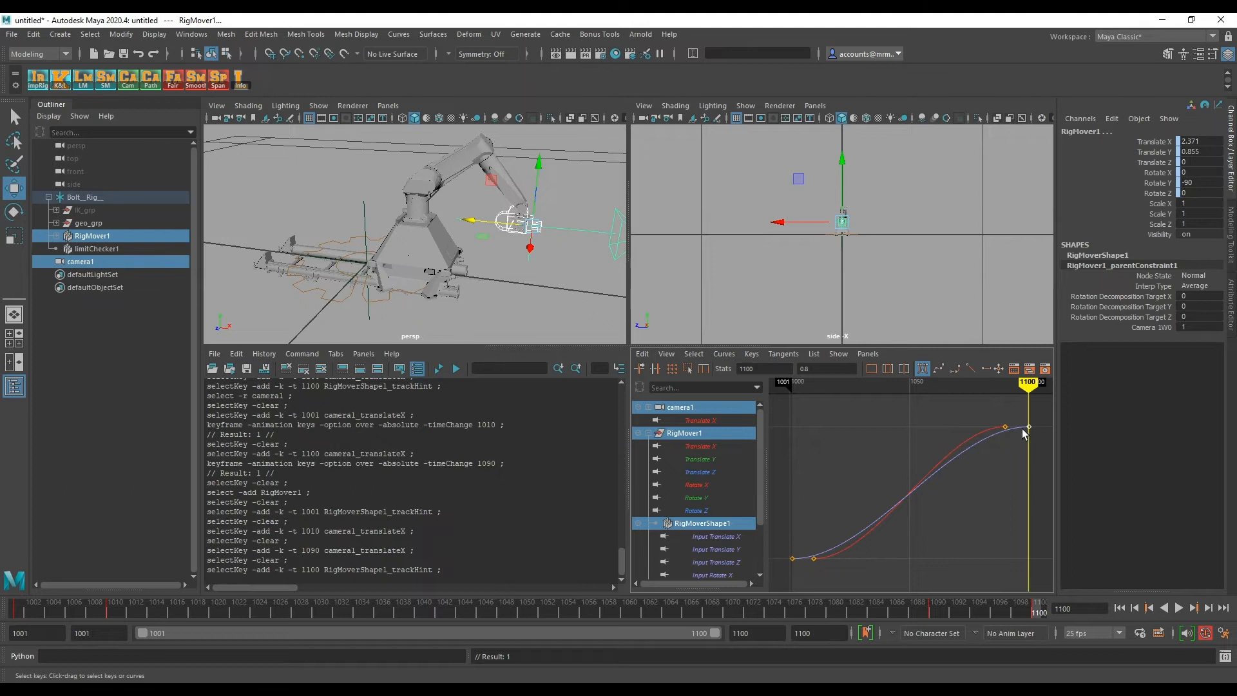
click(924, 515)
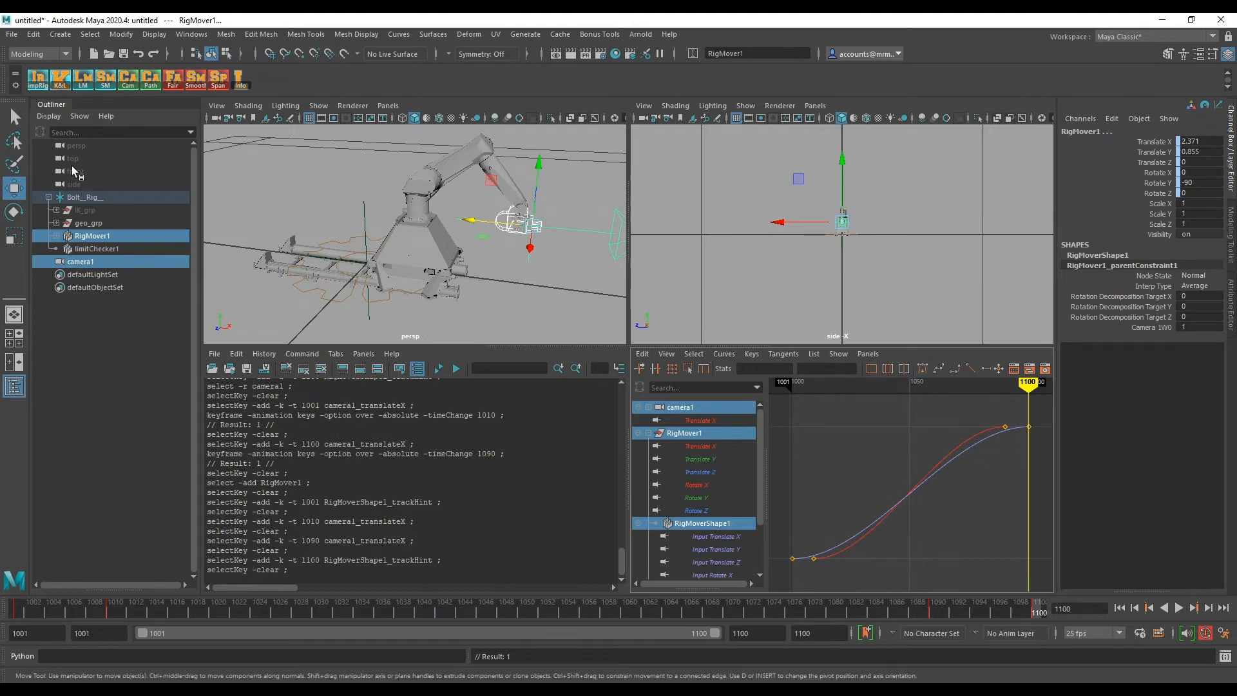
Step: Select the Bolt_Rig group together with RigMover1 and camera1 for export
click(82, 196)
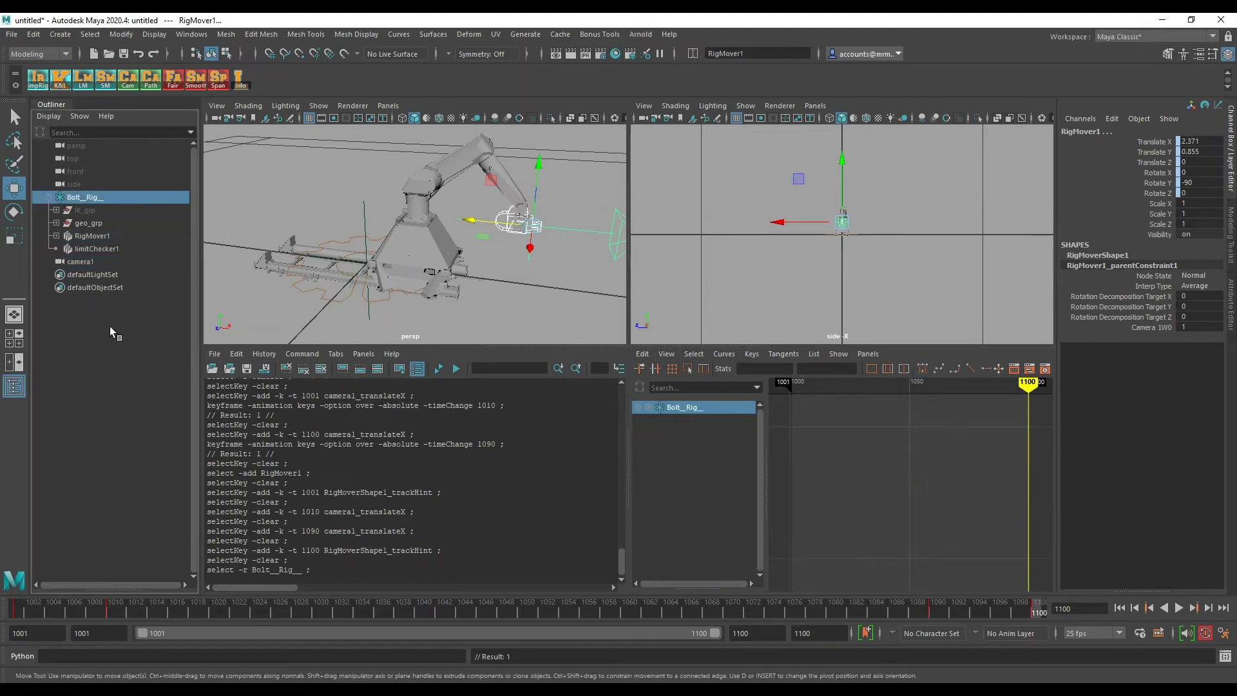
ctrl+click(95, 236)
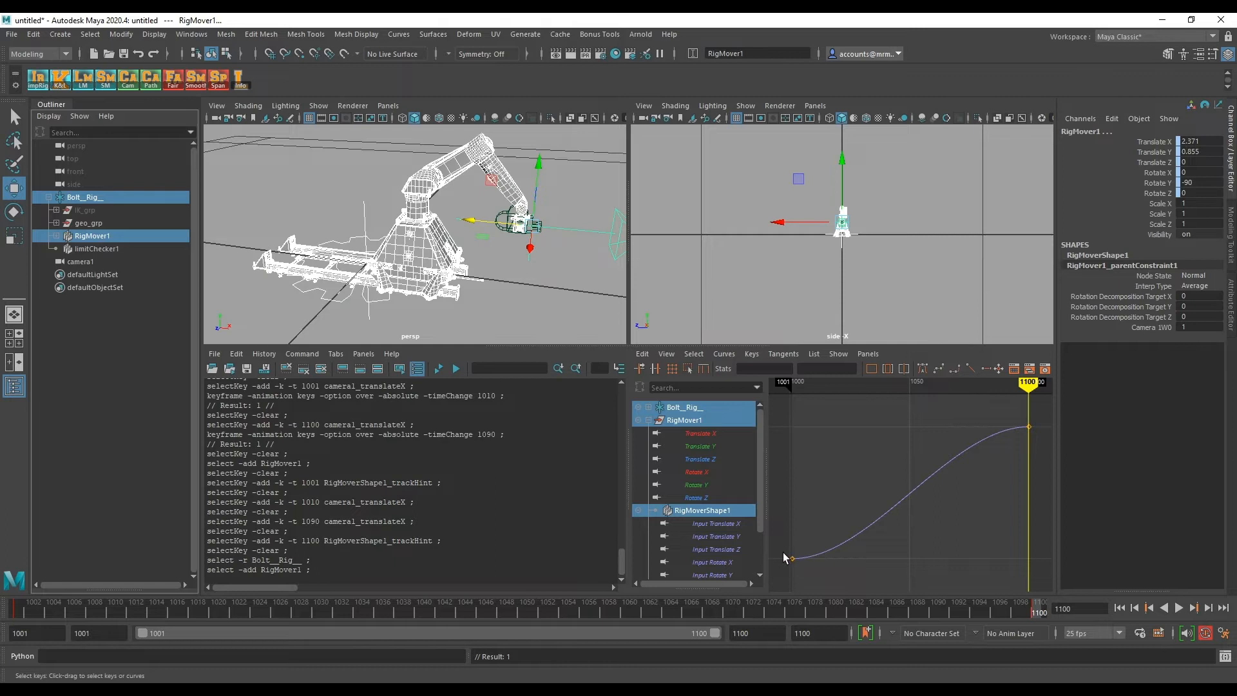
ctrl+click(113, 261)
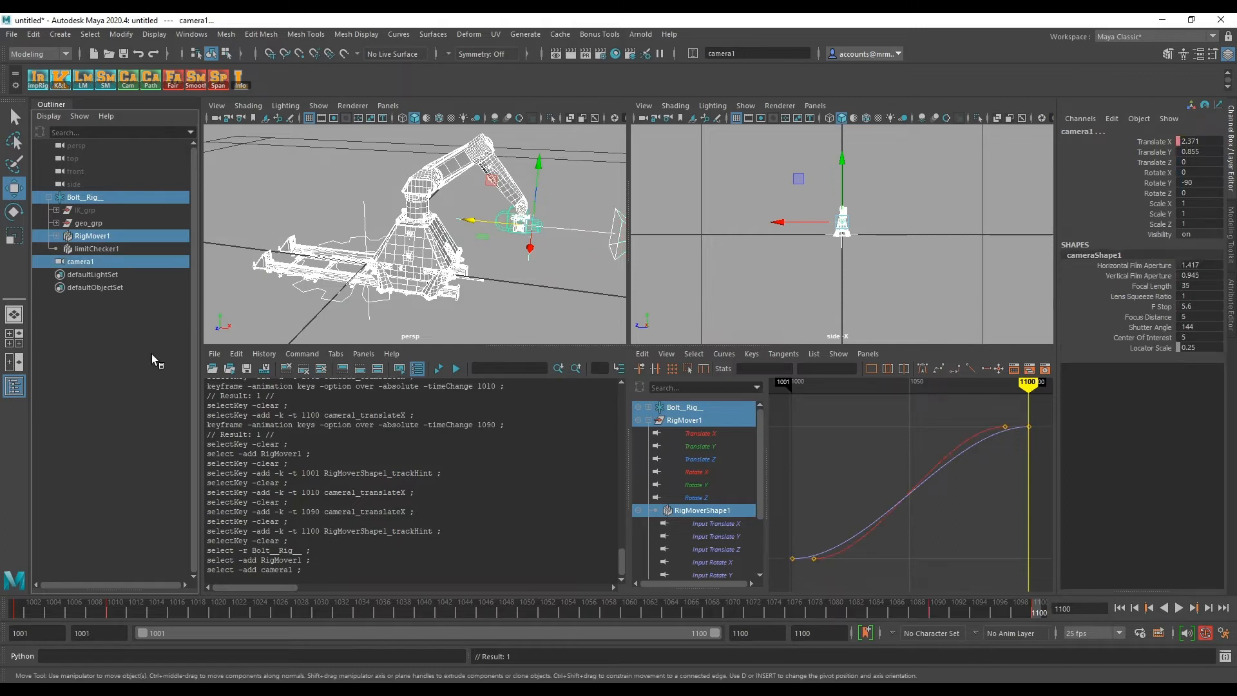
Step: Save the retimed rig move over cartsSF.xyz, confirming the overwrite
right_click(104, 80)
mouse_move(155, 94)
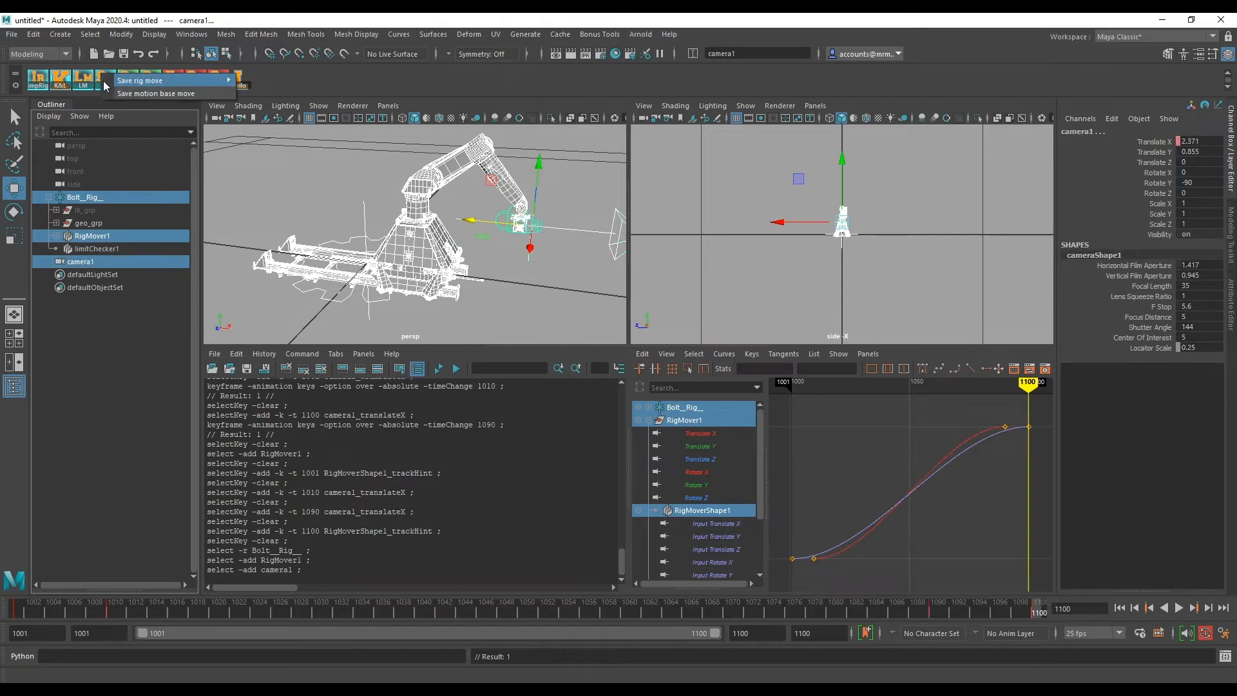
click(282, 96)
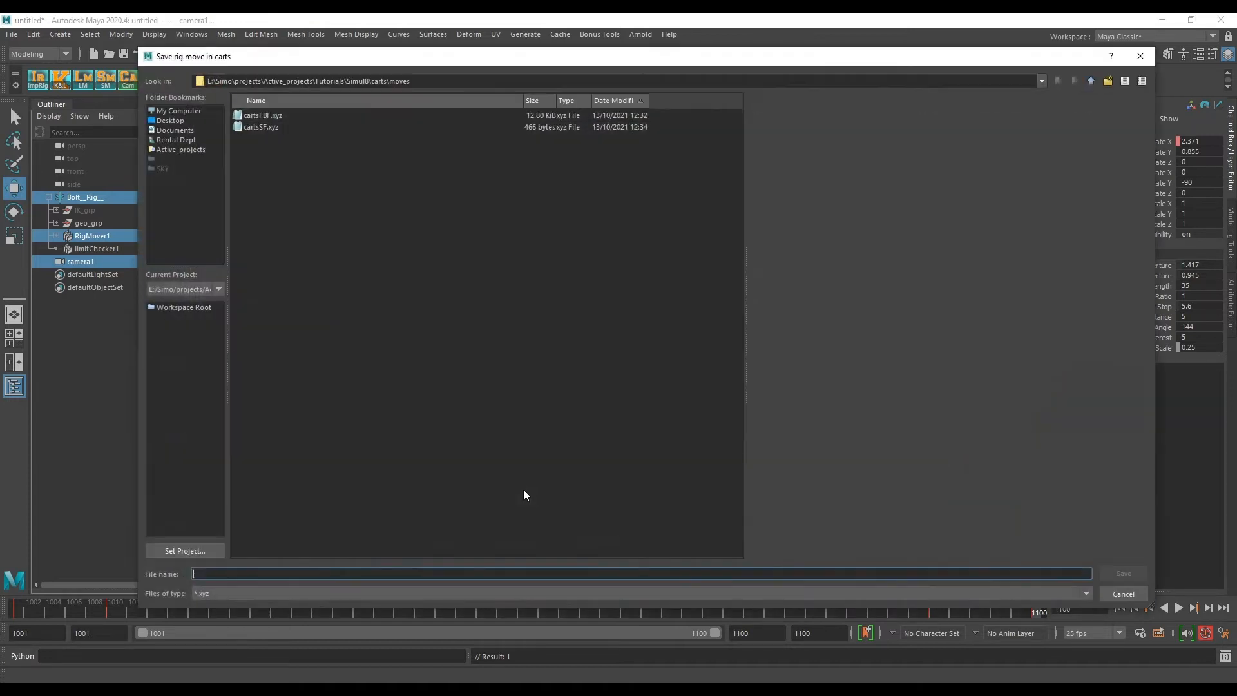
click(272, 127)
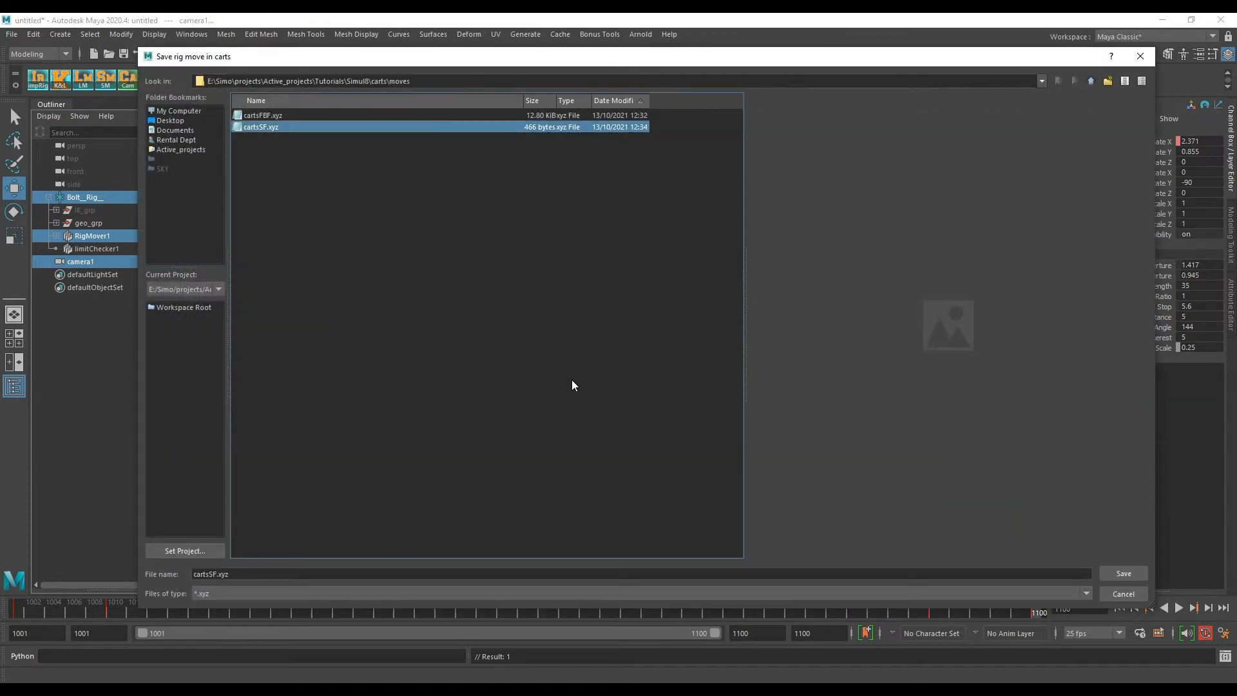
click(1124, 573)
click(616, 346)
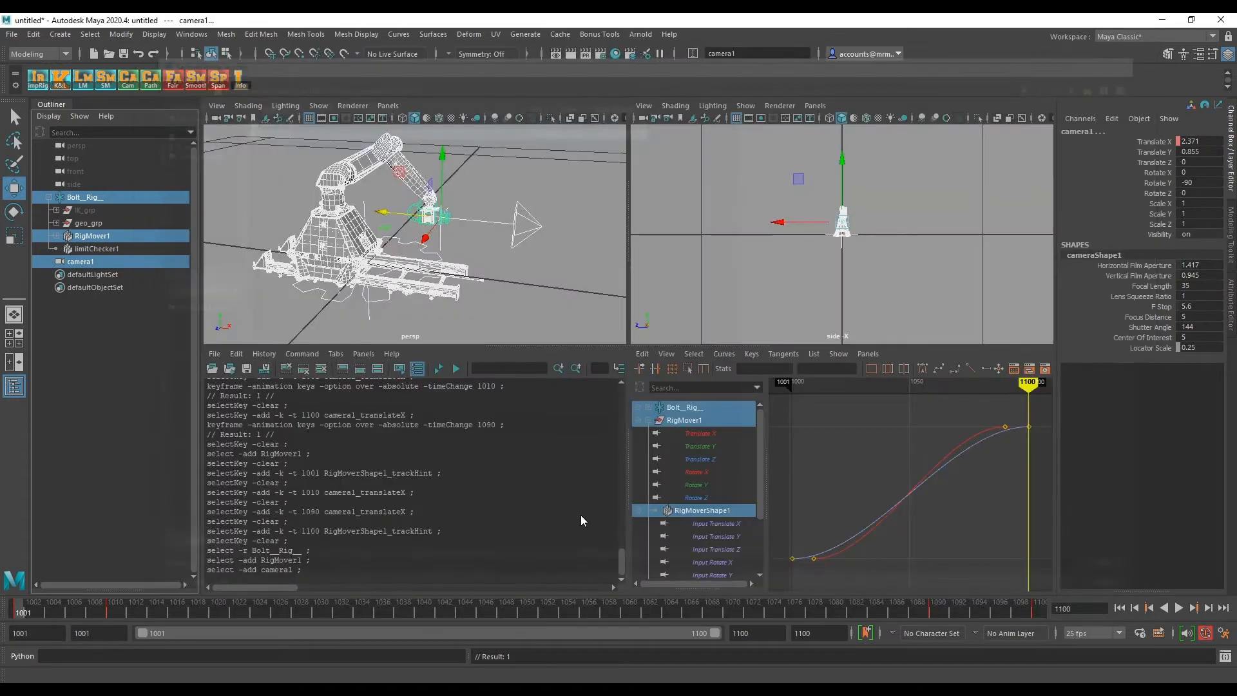
key(alt+Tab)
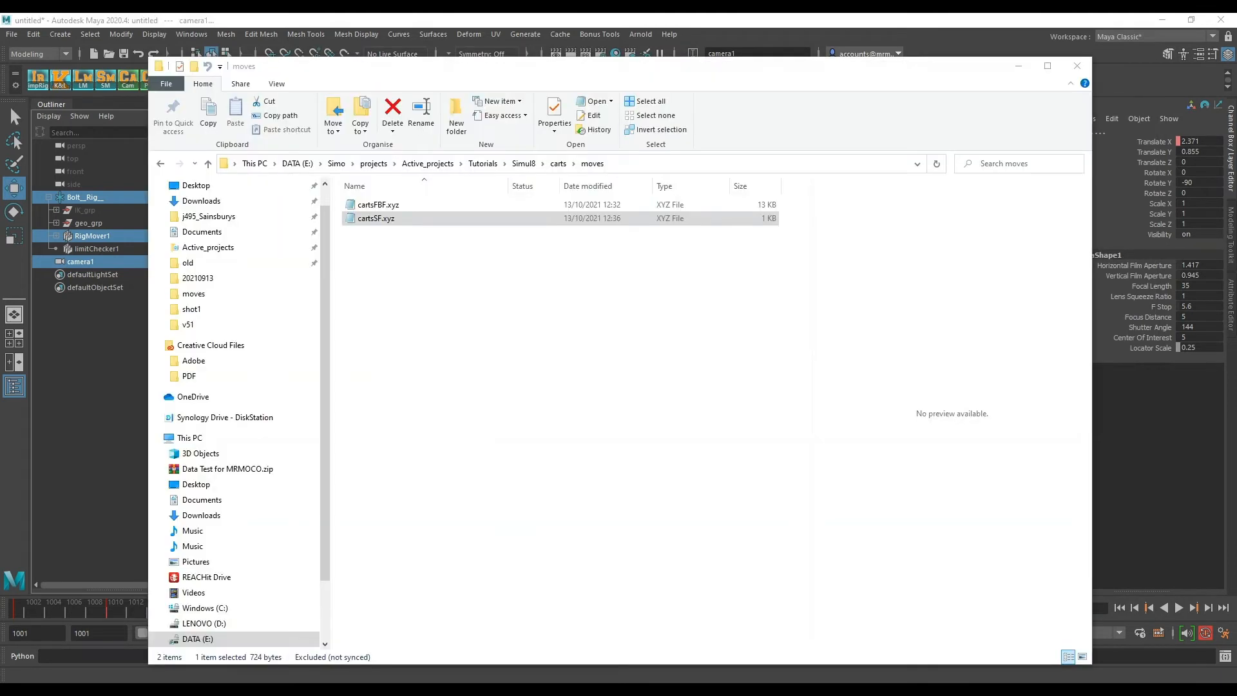
click(375, 218)
double_click(375, 219)
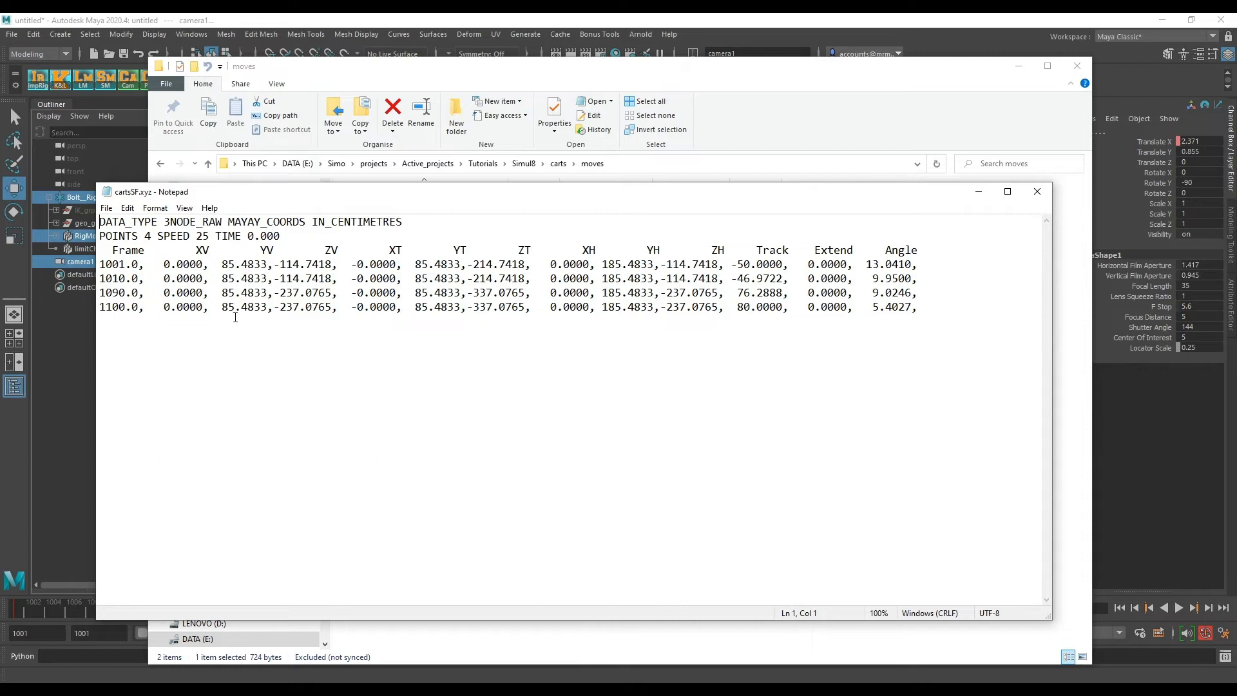
drag(99, 278, 141, 279)
click(127, 293)
mouse_move(99, 293)
mouse_down()
mouse_move(141, 292)
mouse_move(127, 264)
mouse_up()
click(166, 404)
mouse_move(99, 307)
mouse_down()
mouse_move(139, 318)
mouse_move(127, 309)
mouse_up()
click(1036, 192)
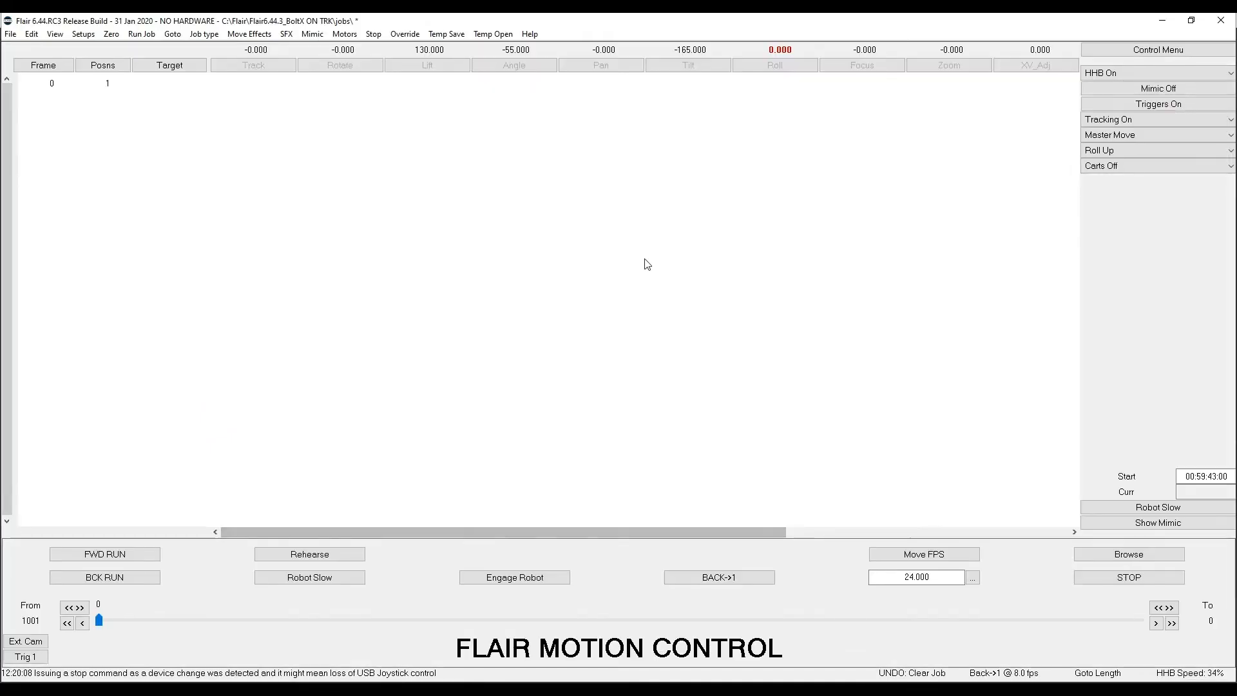
Step: Bring up Flair's Lens #0 setup for the Default Lens from the Setups menu
click(55, 33)
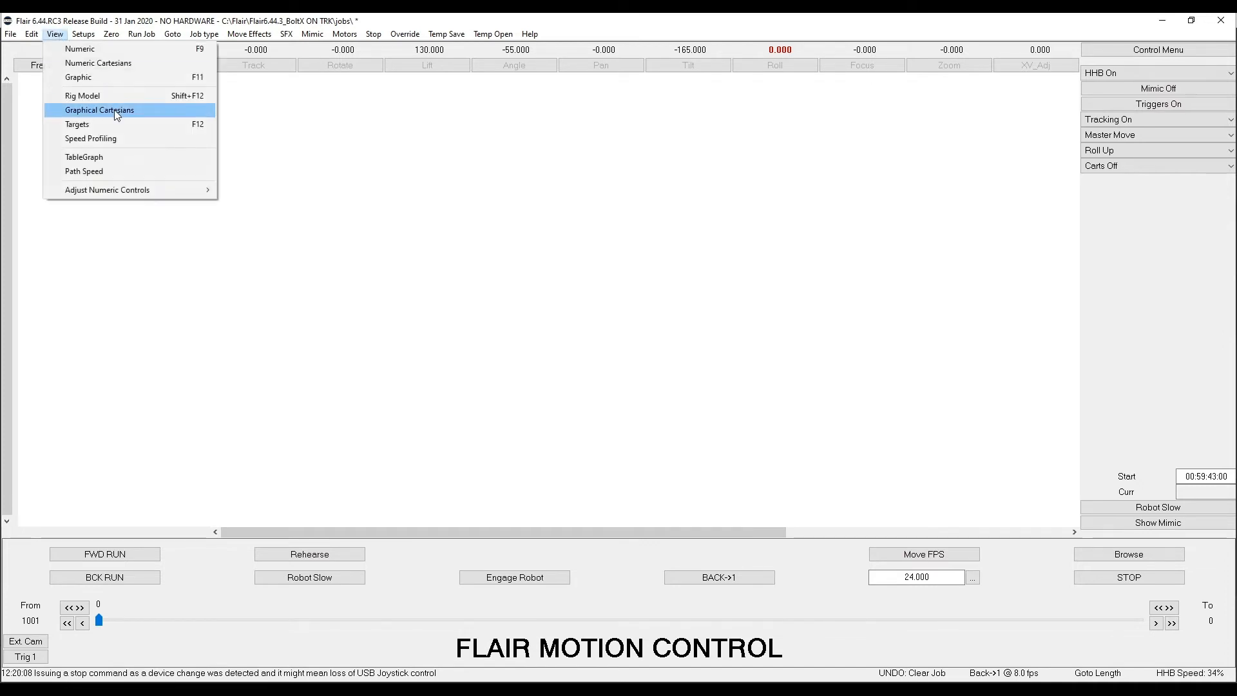
click(117, 99)
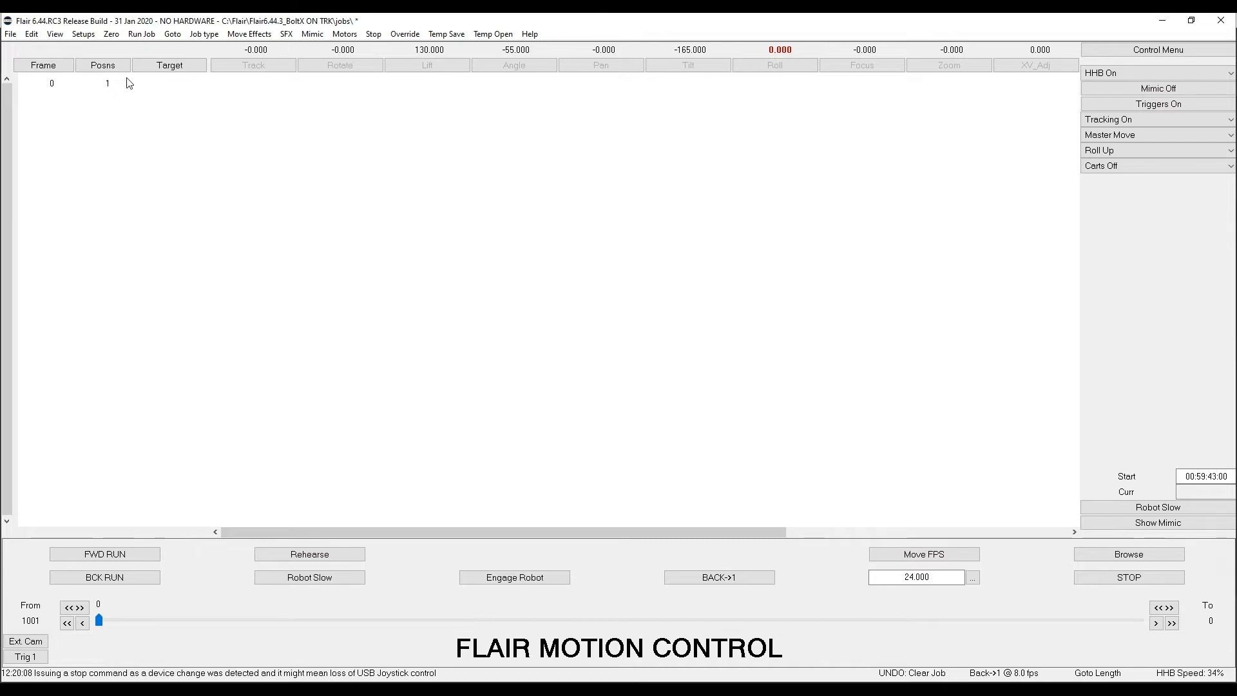
click(55, 34)
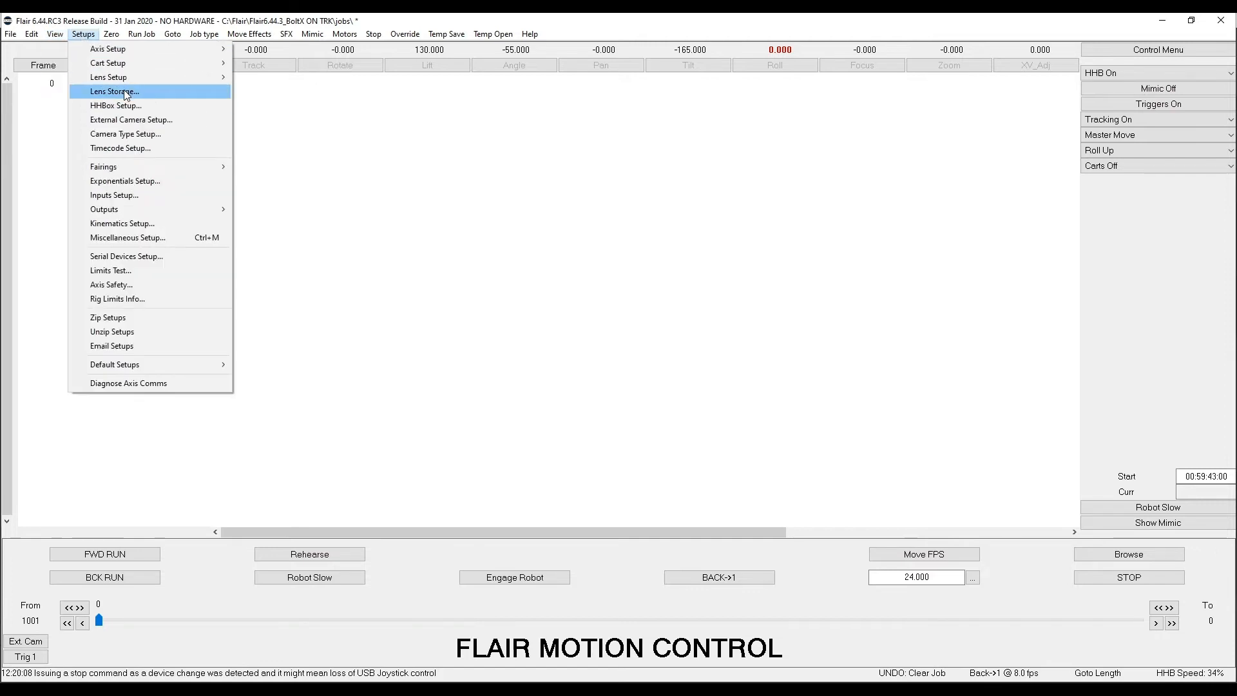
mouse_move(108, 78)
click(274, 75)
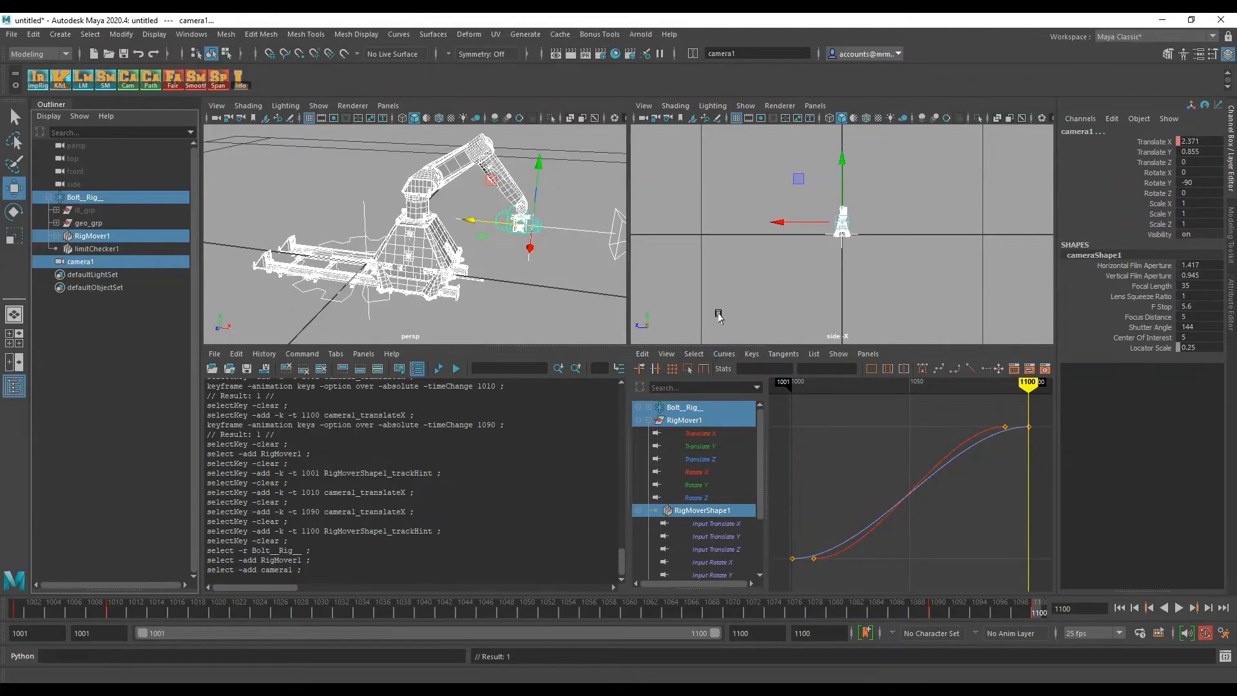
Step: Show RigMoverShape1's nodal offset values (-0.24, -0.15) in Maya for reference
click(116, 236)
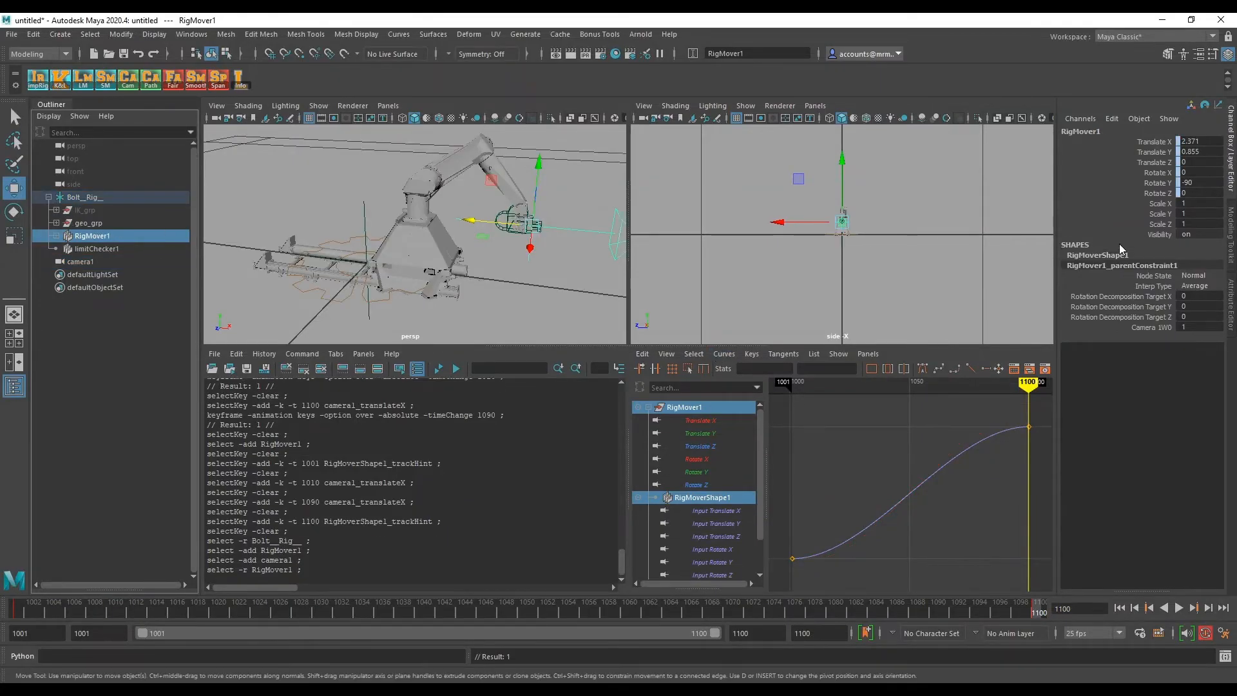
click(1098, 255)
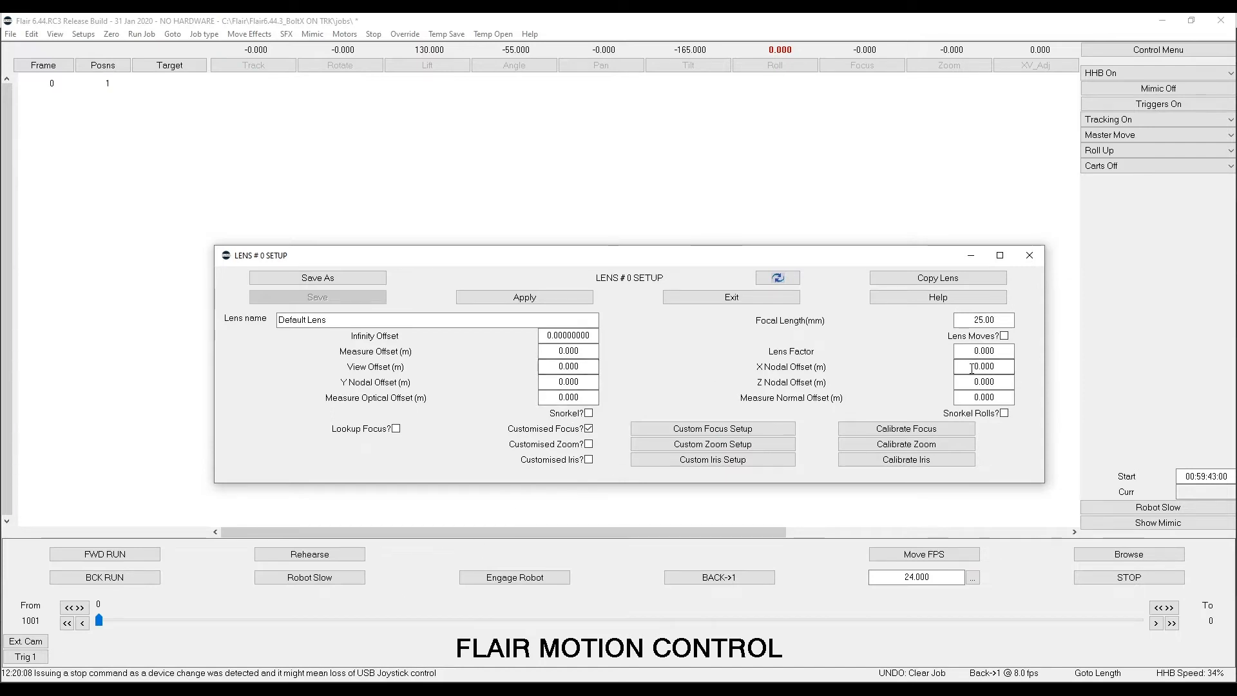
Step: Set the Default Lens X nodal offset to .24 and Z nodal offset to .15, apply and exit
double_click(976, 366)
text(.2)
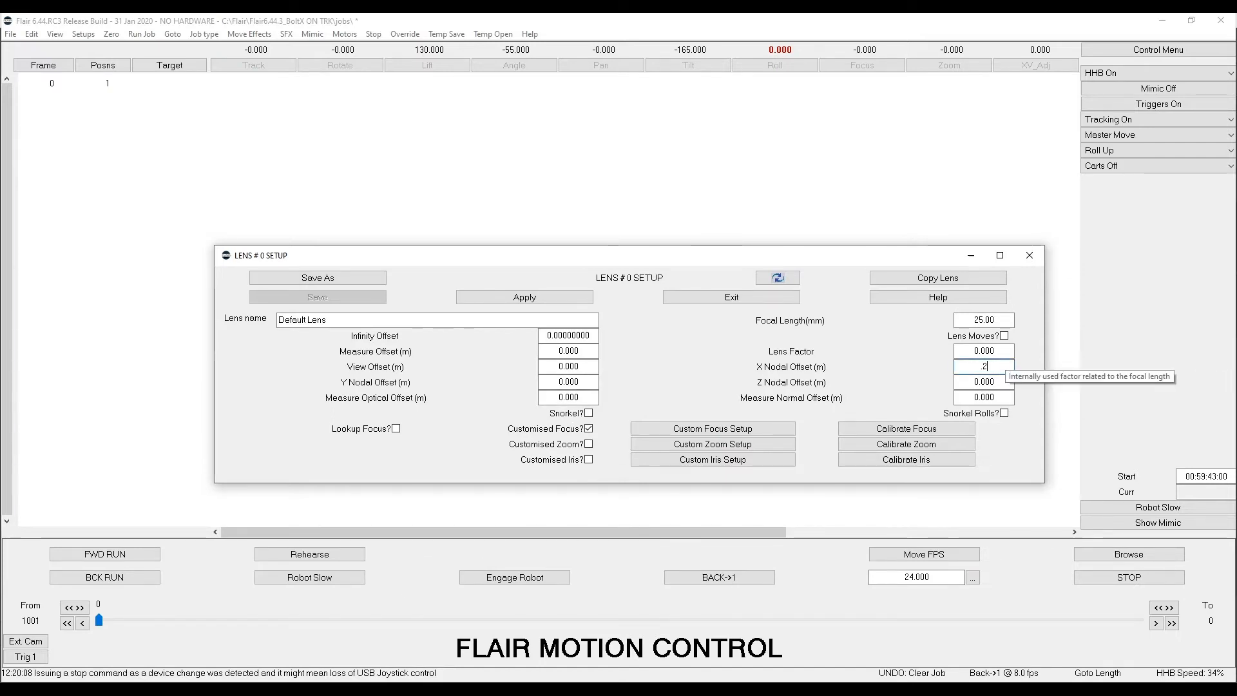
text(4)
click(995, 382)
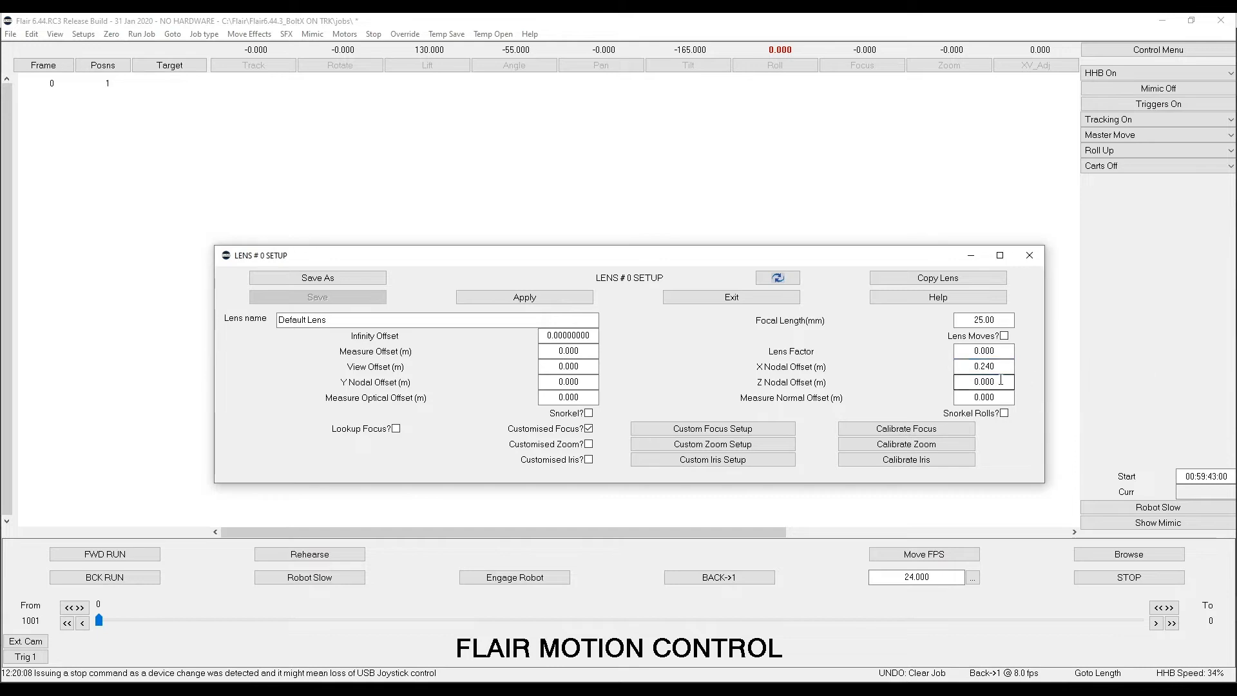
double_click(984, 381)
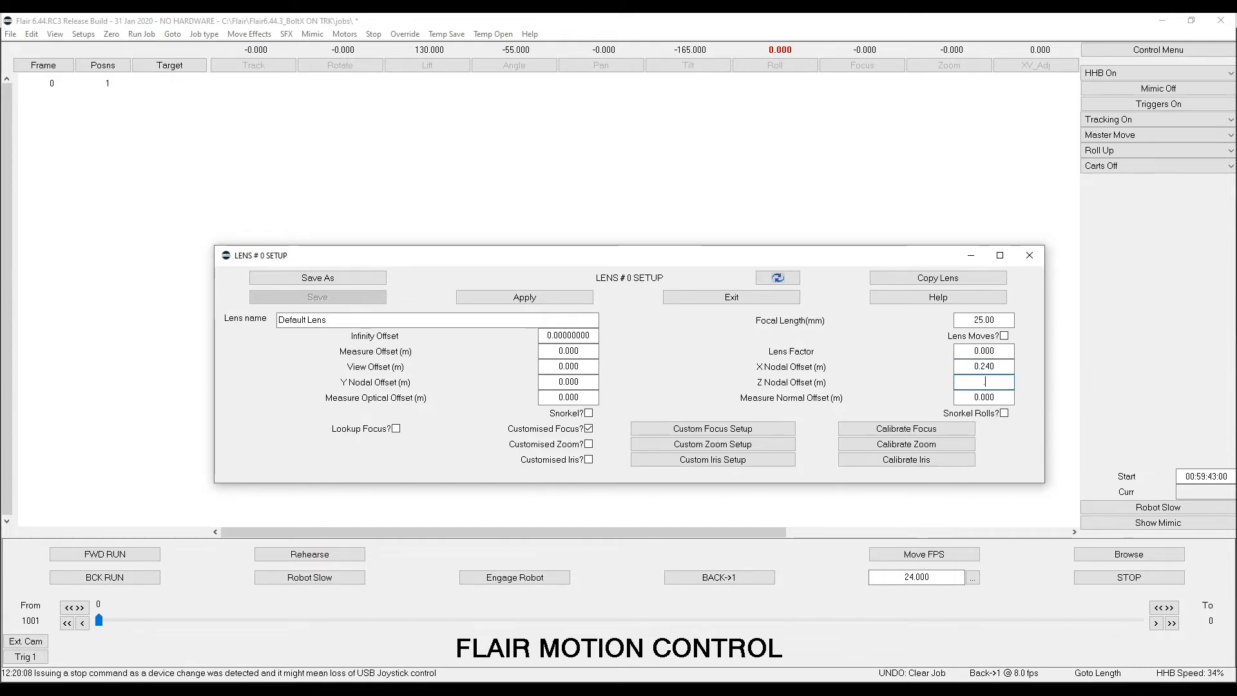
text(.15)
key(Return)
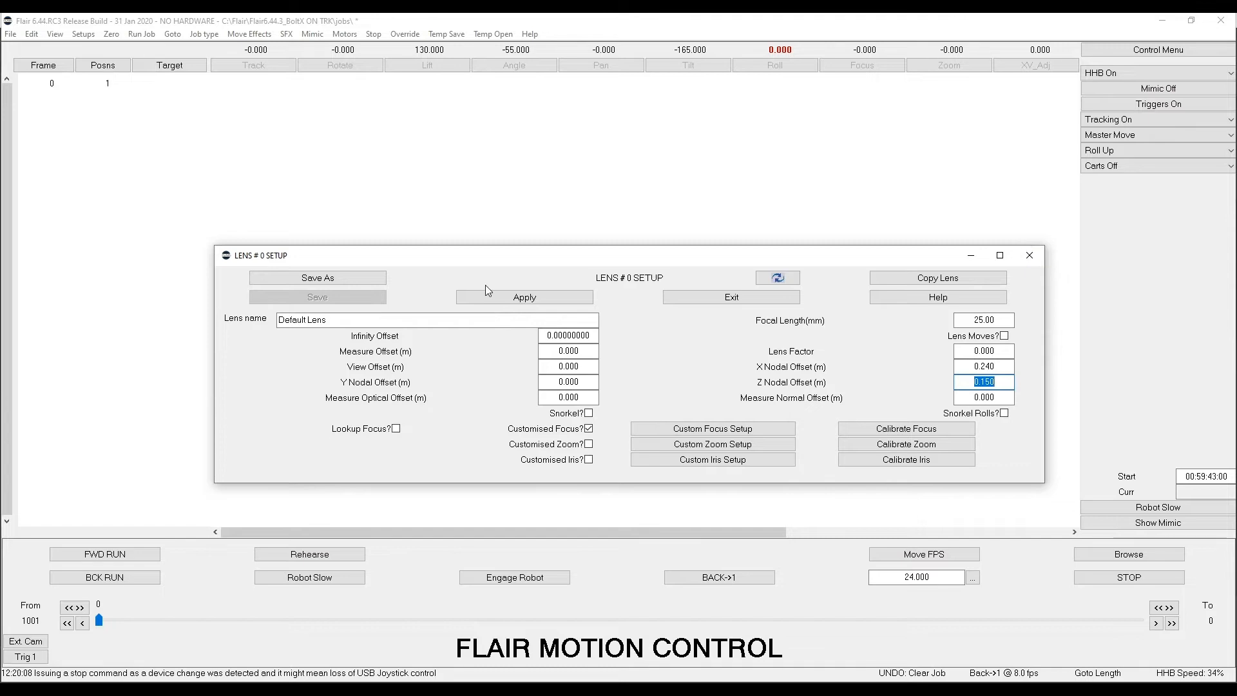
click(524, 297)
click(730, 297)
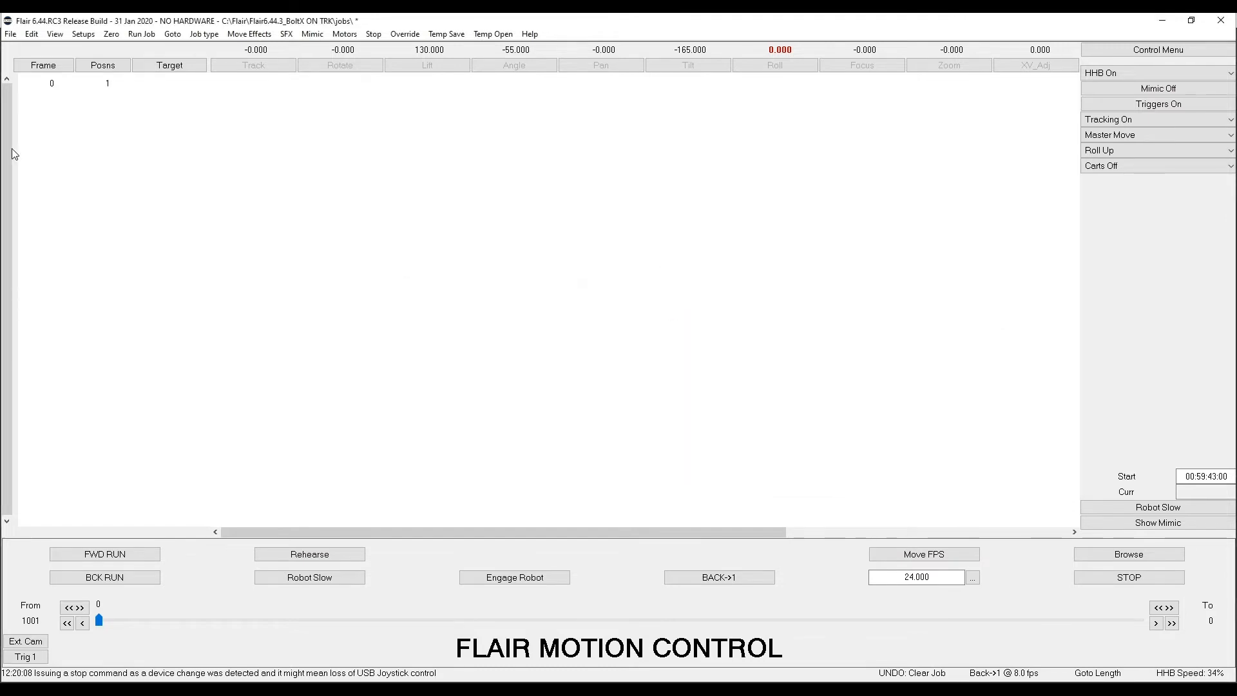
Step: CGI-import cartsFBF.xyz with Master Axes set to Blank, filling the job from frame 1001
click(11, 34)
click(67, 293)
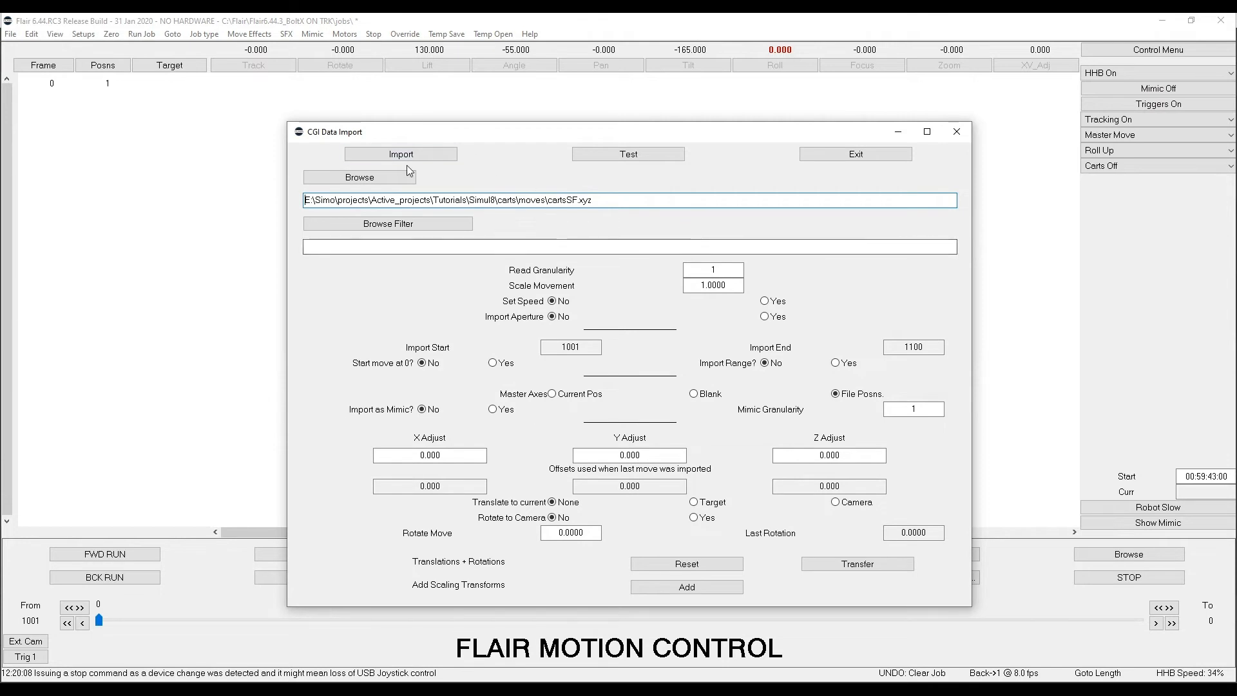
click(360, 177)
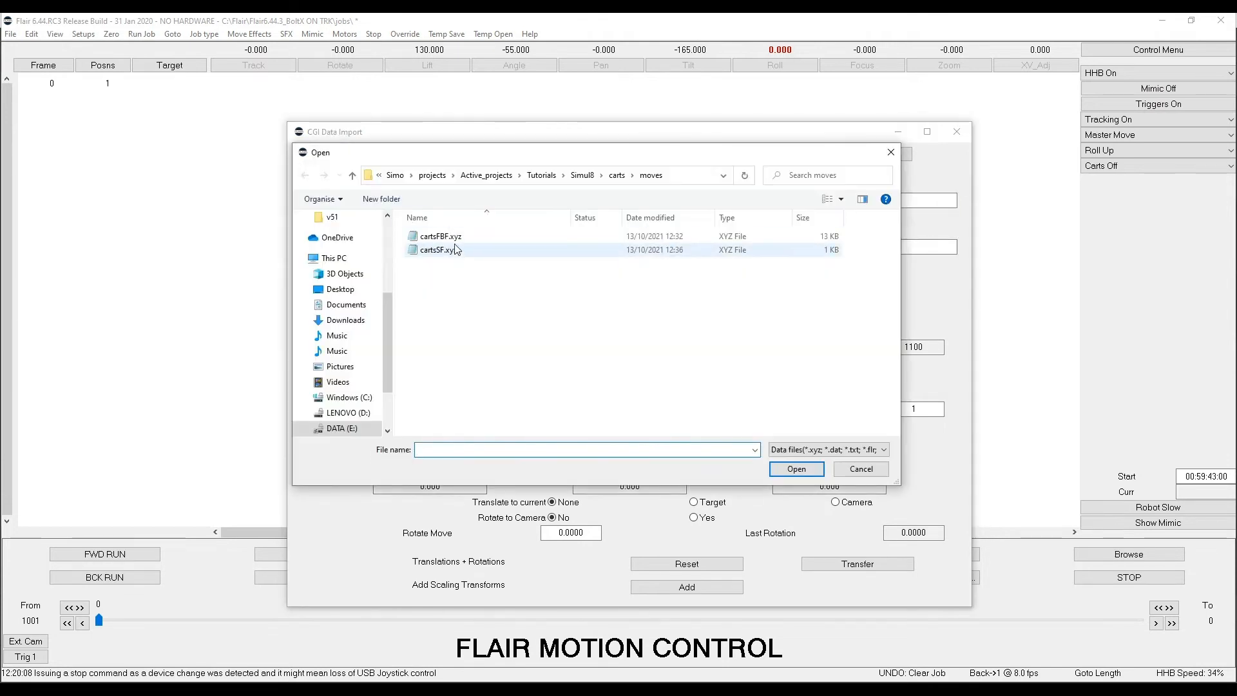
click(440, 236)
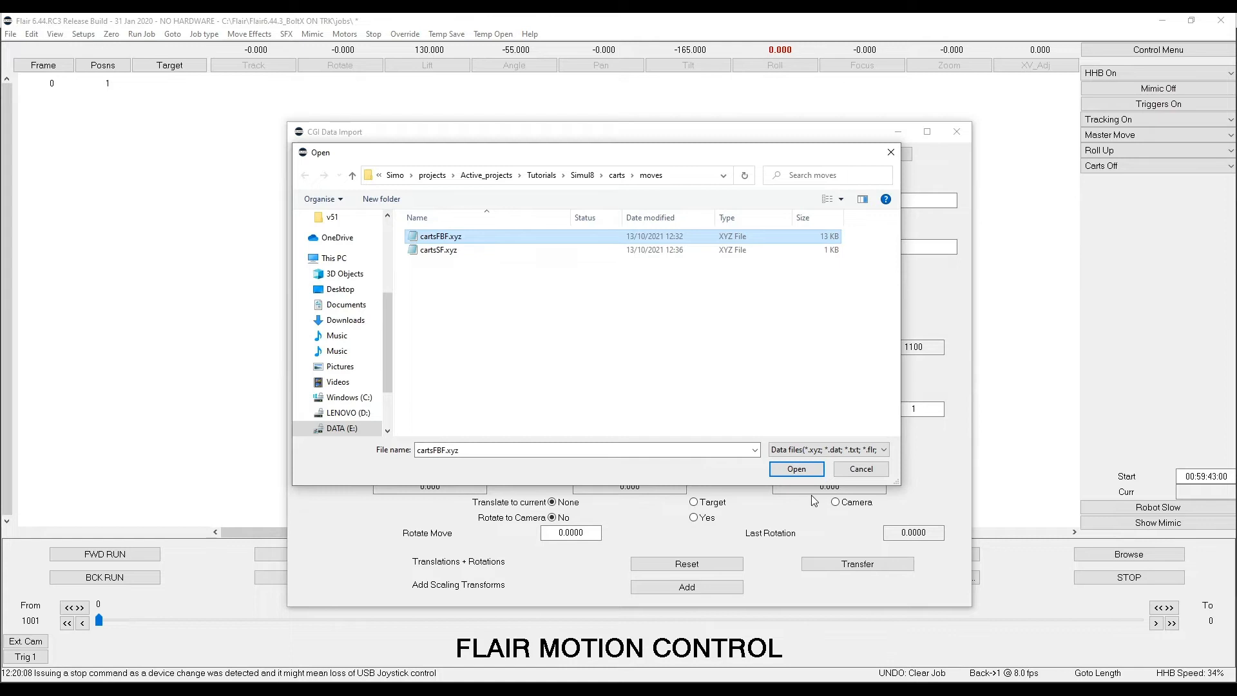
click(796, 469)
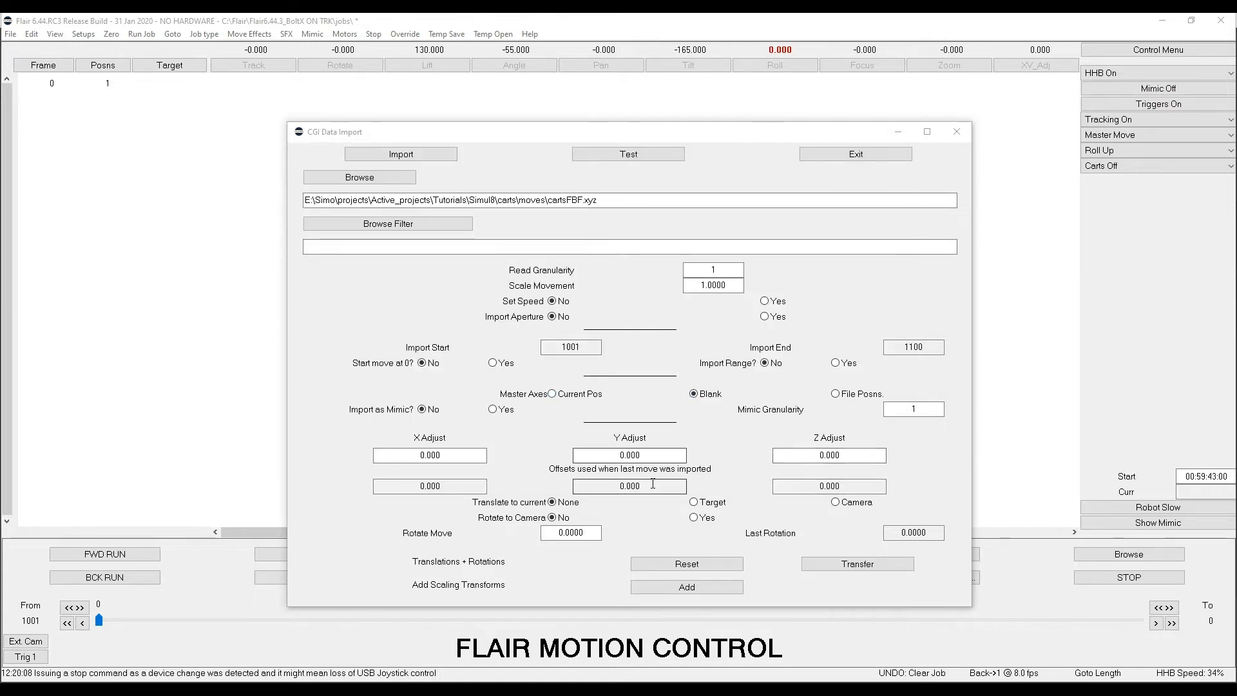
click(694, 395)
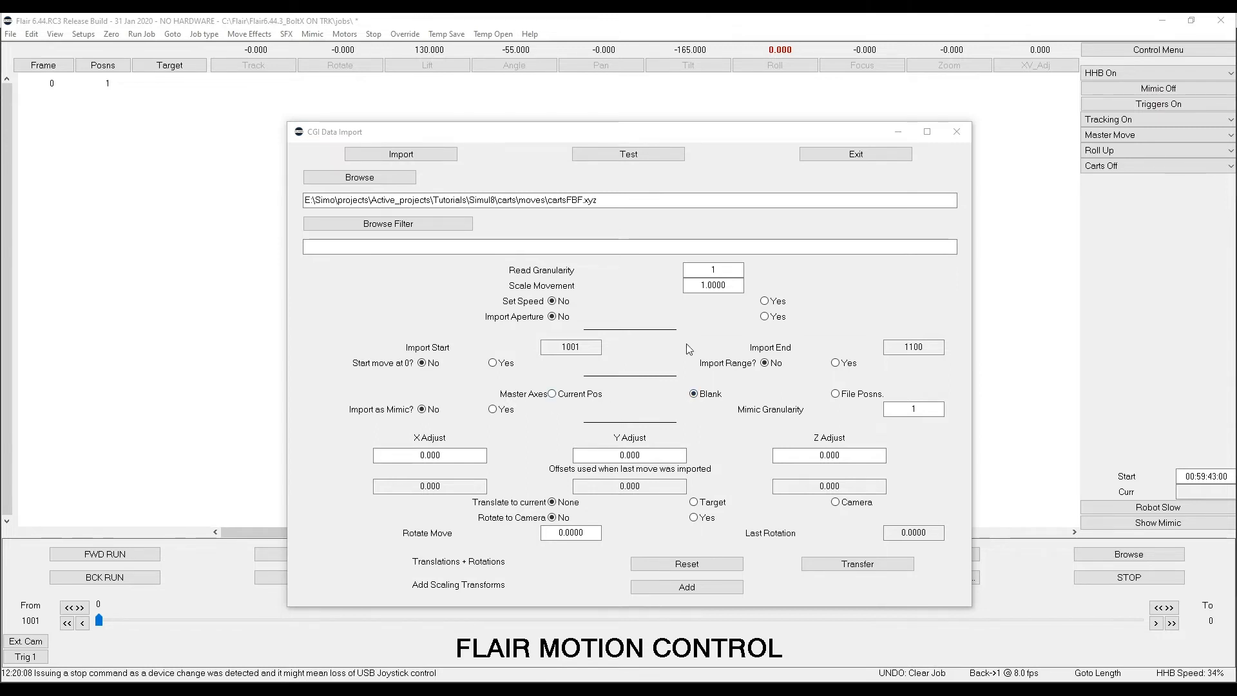
click(401, 154)
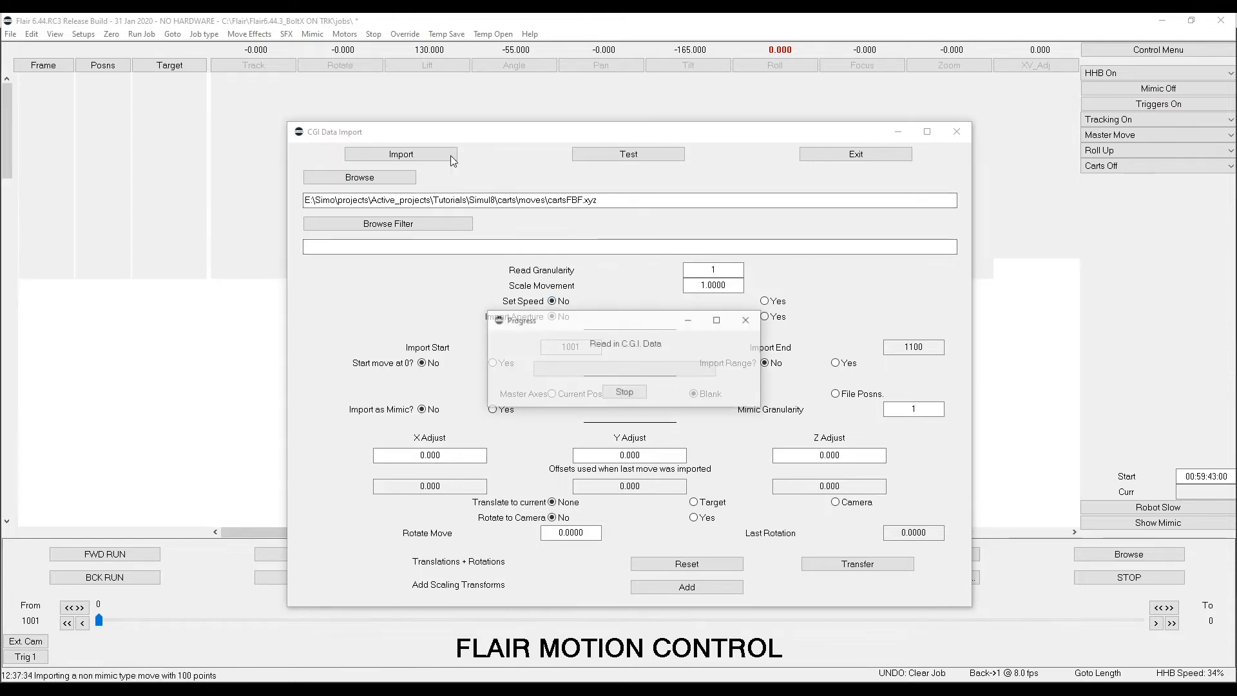
click(625, 378)
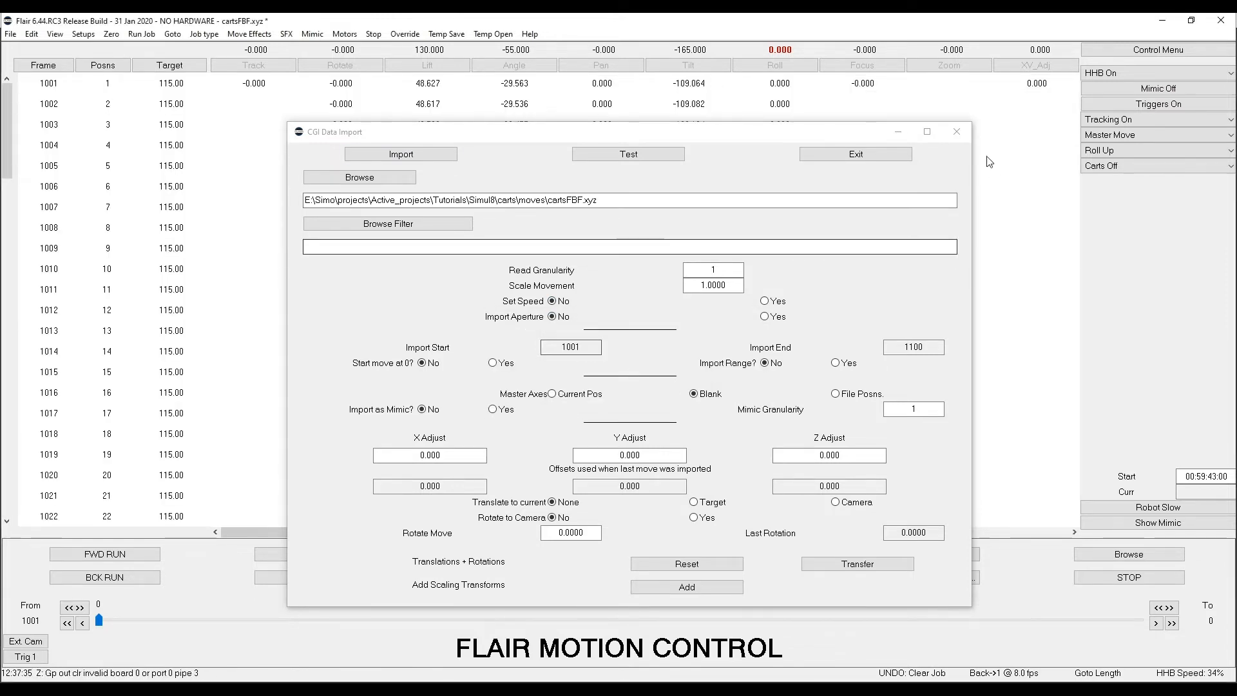
Step: Leave the CGI importer and switch to the 3D Rig Model view of the robot on its track
click(956, 131)
scroll(46, 130, down, 5)
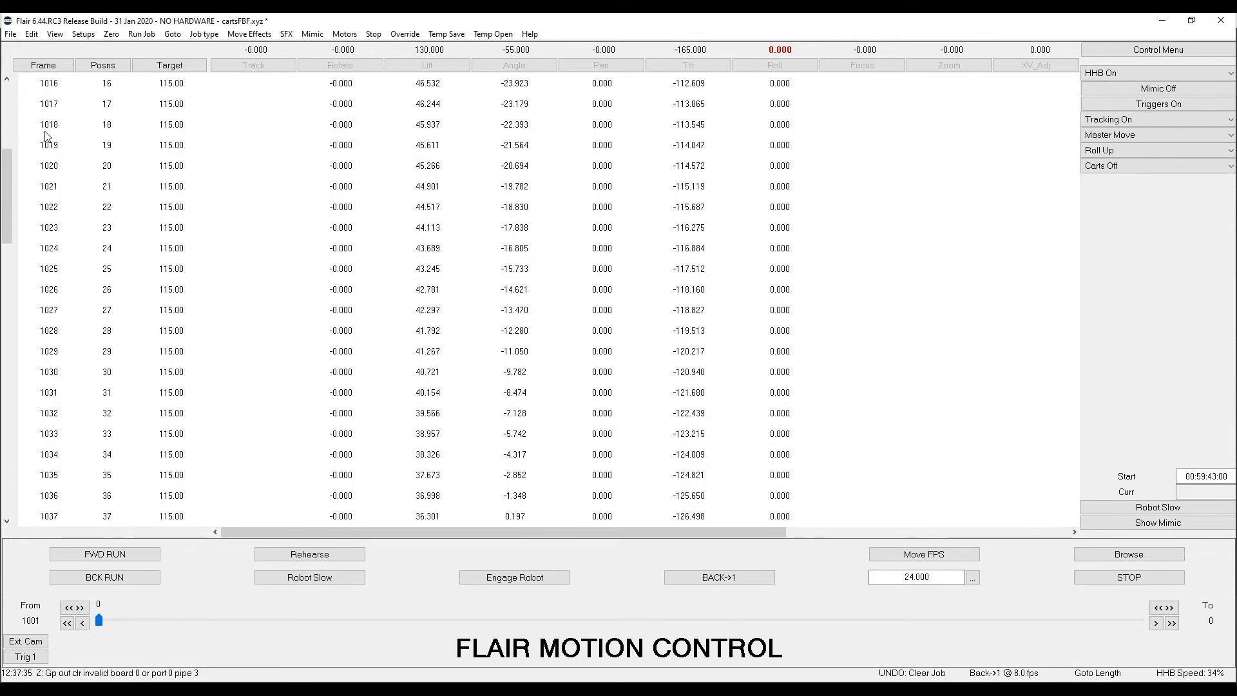
scroll(49, 155, down, 5)
scroll(49, 194, down, 5)
scroll(56, 341, down, 5)
scroll(56, 340, up, 5)
scroll(53, 185, up, 5)
scroll(53, 183, up, 5)
scroll(51, 84, up, 5)
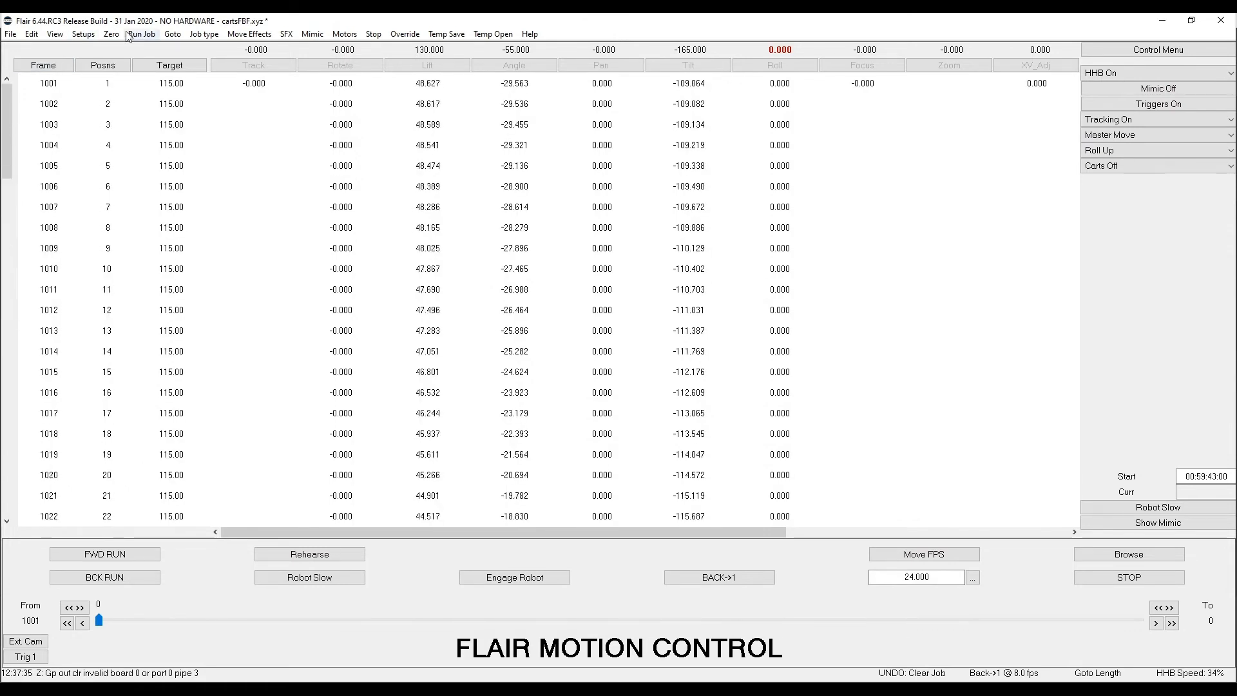
click(55, 34)
click(92, 96)
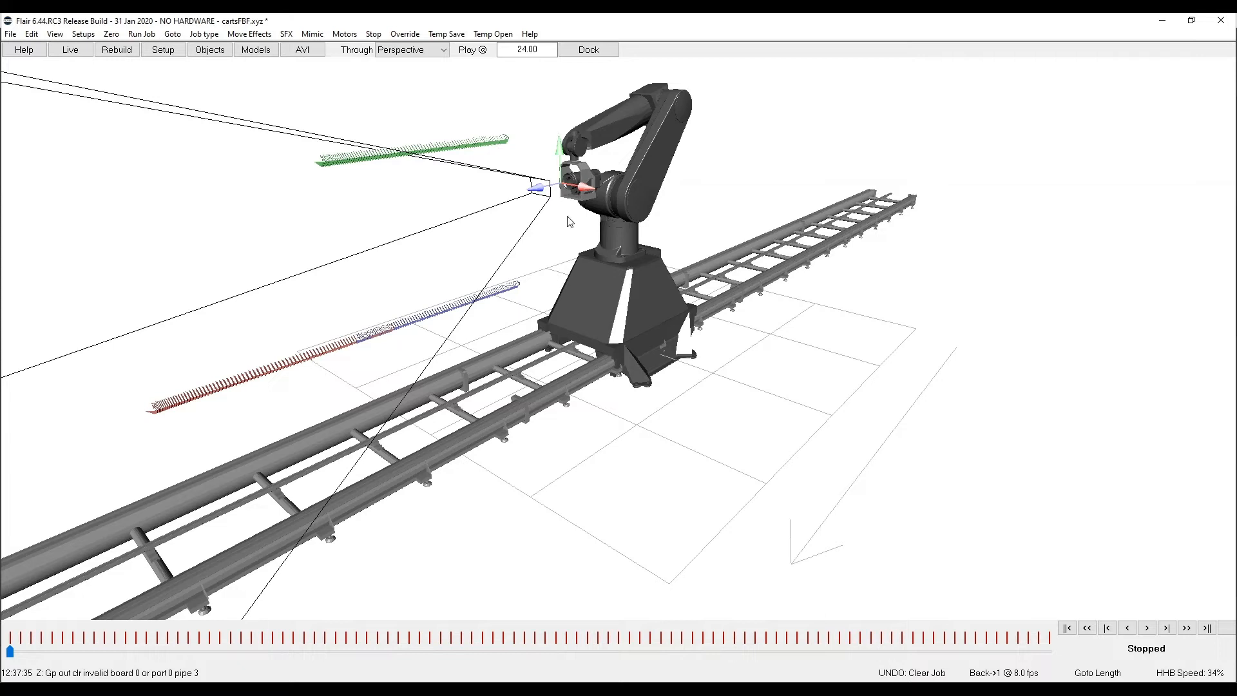
Step: Orbit in on the robot and scrub the timeline to preview the arm's motion
drag(653, 278, 555, 179)
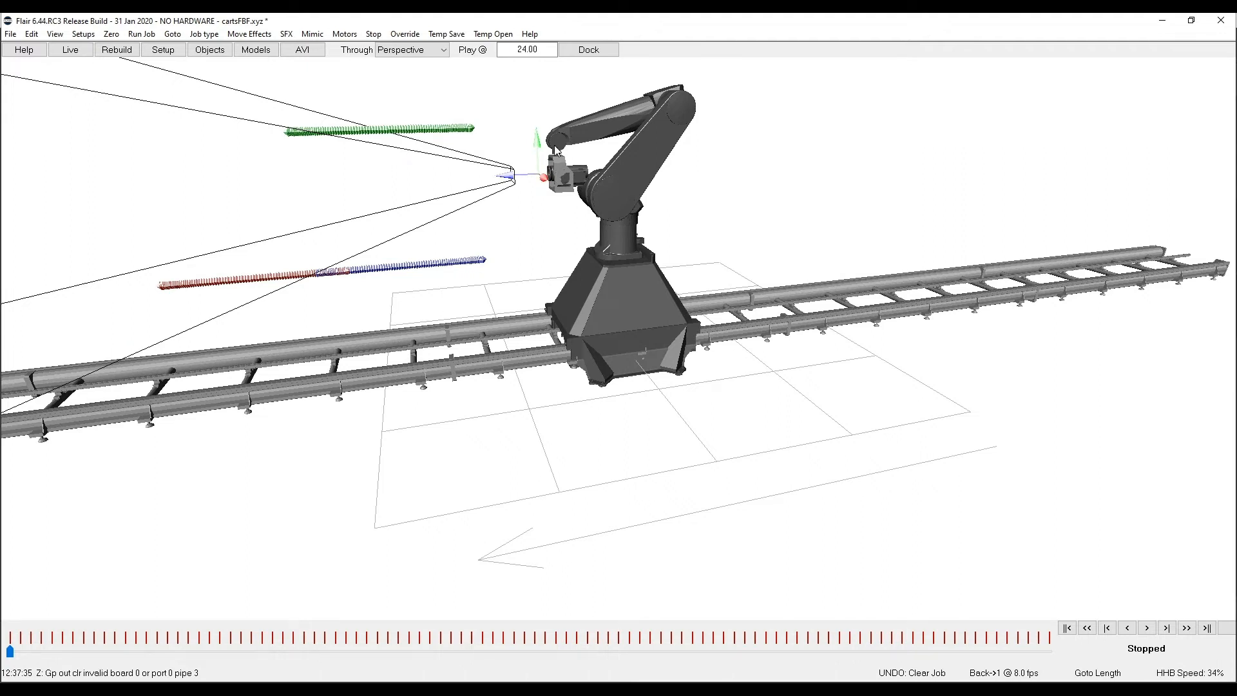
mouse_move(549, 183)
mouse_down()
mouse_move(530, 235)
mouse_move(577, 265)
mouse_up()
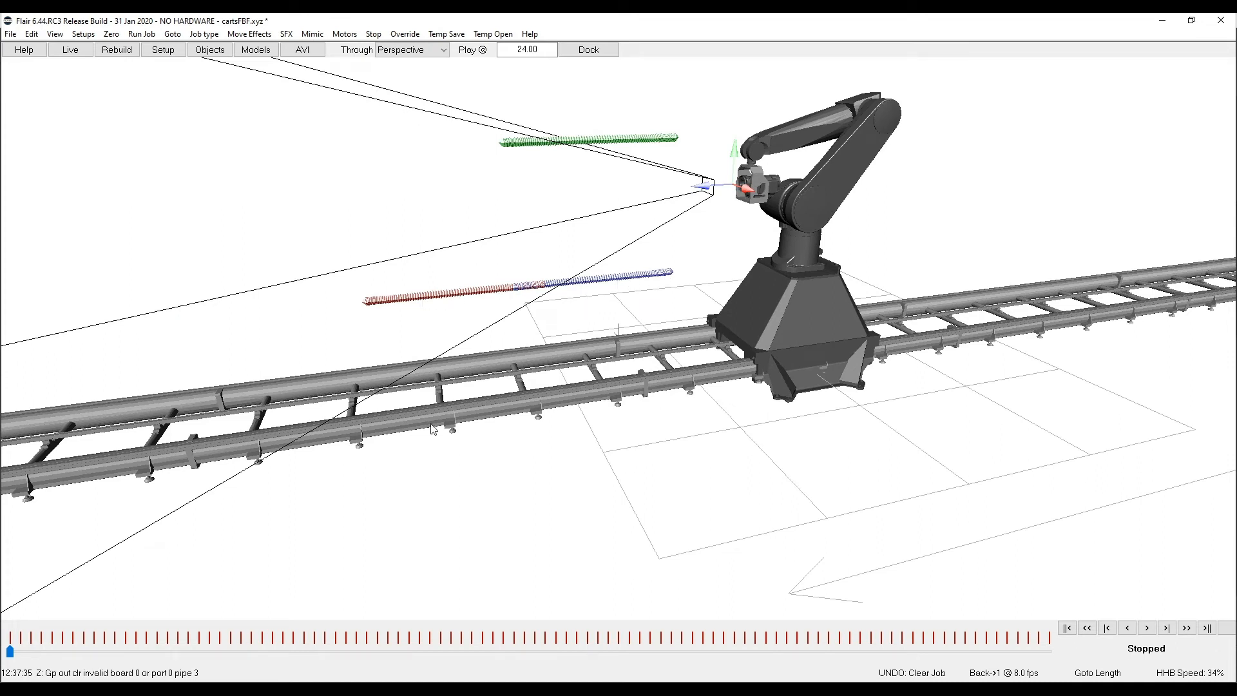
drag(10, 651, 11, 636)
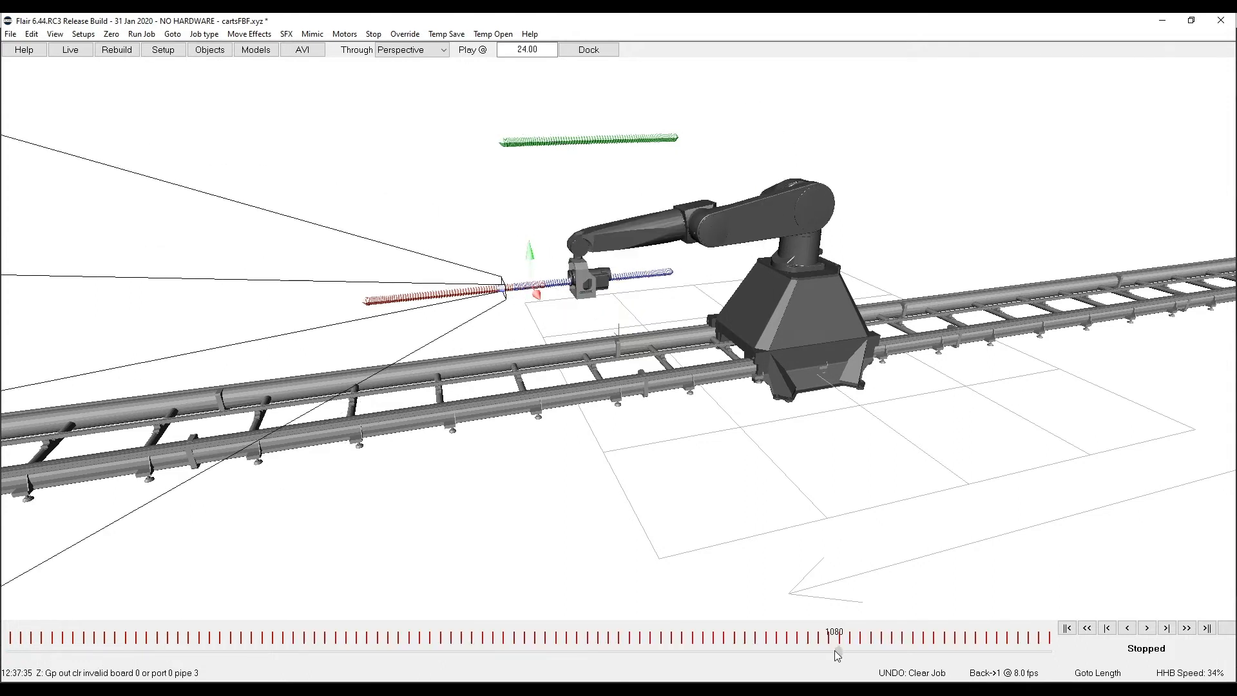
click(11, 636)
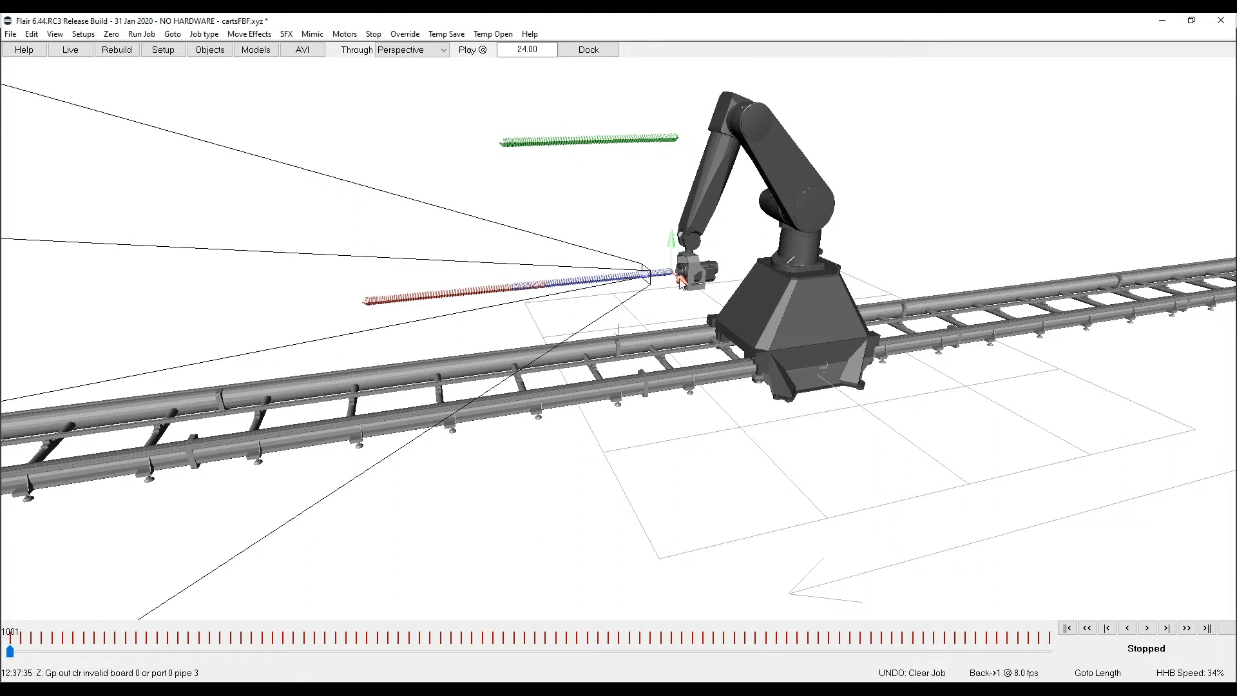
Step: From a higher oblique view, scrub the move forward to frame 1100 and back to 1001
drag(664, 313, 541, 343)
mouse_move(455, 362)
mouse_down()
mouse_move(424, 357)
mouse_move(572, 287)
mouse_up()
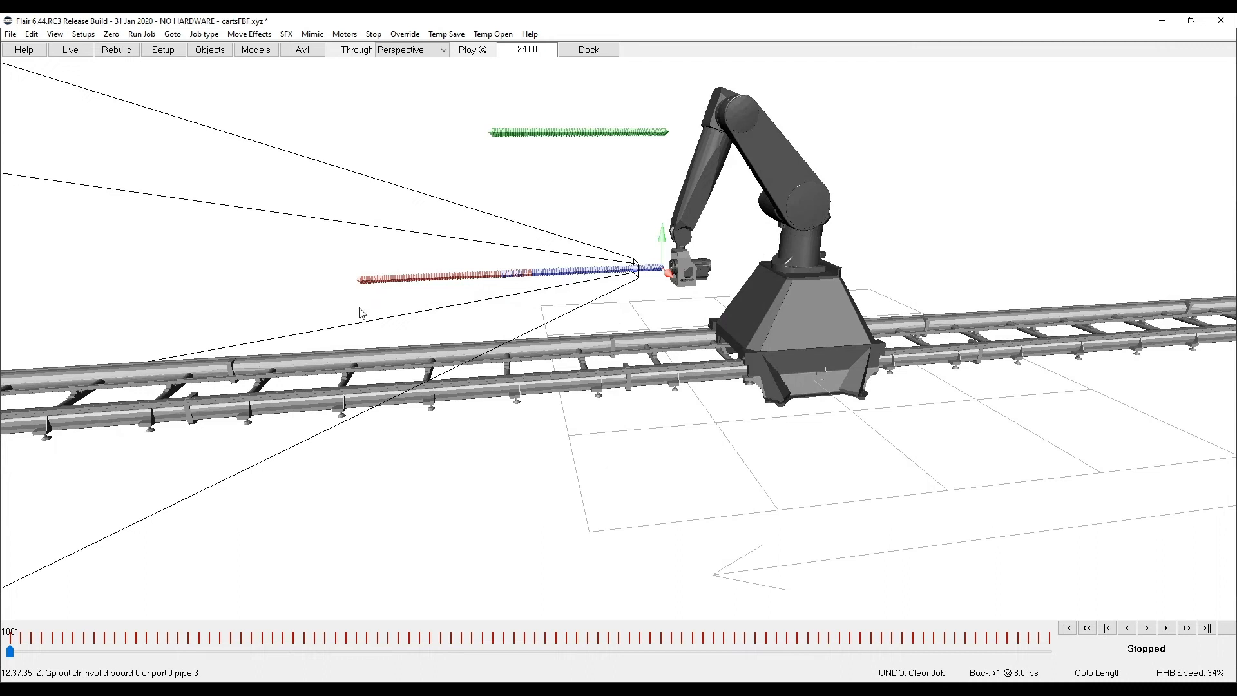
drag(391, 339, 438, 370)
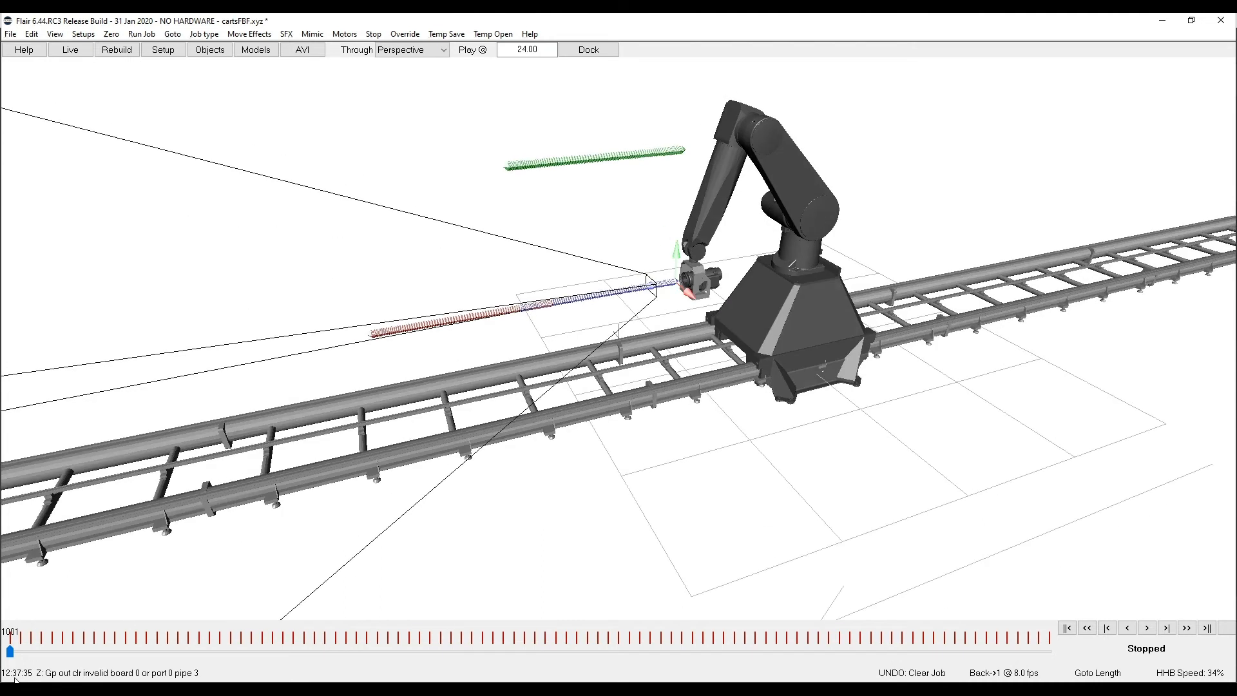
drag(12, 653, 943, 651)
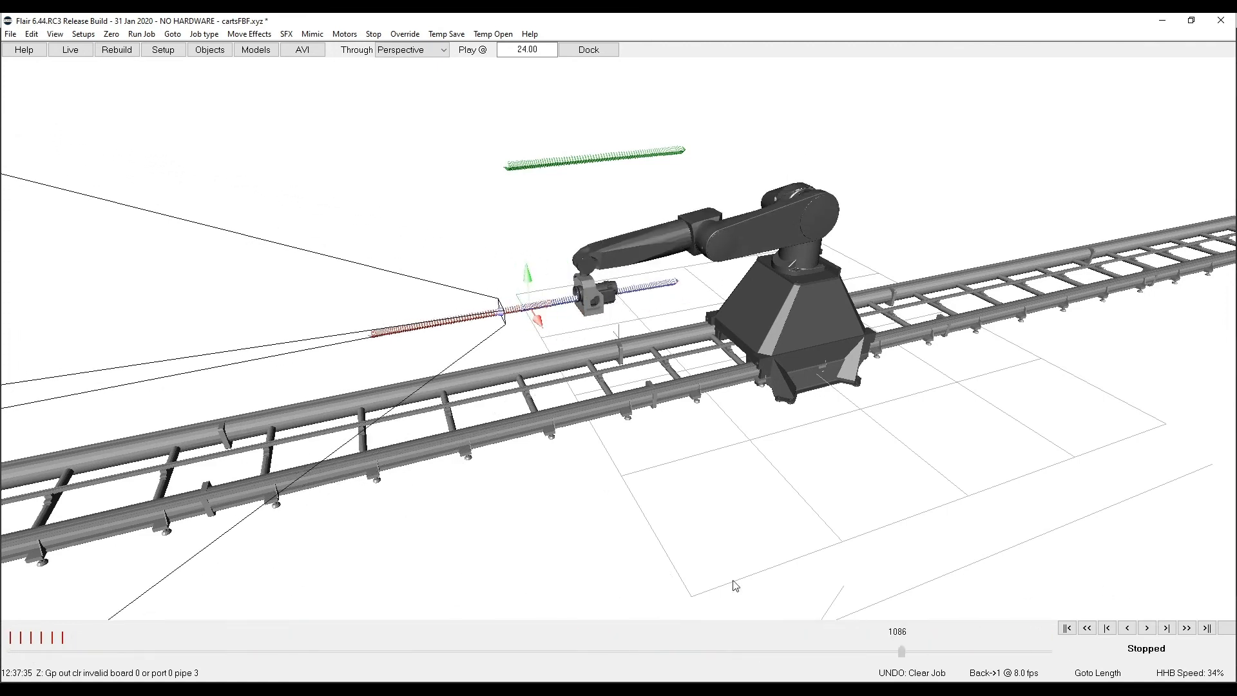
mouse_move(1032, 651)
mouse_down()
mouse_move(1049, 652)
mouse_move(9, 652)
mouse_up()
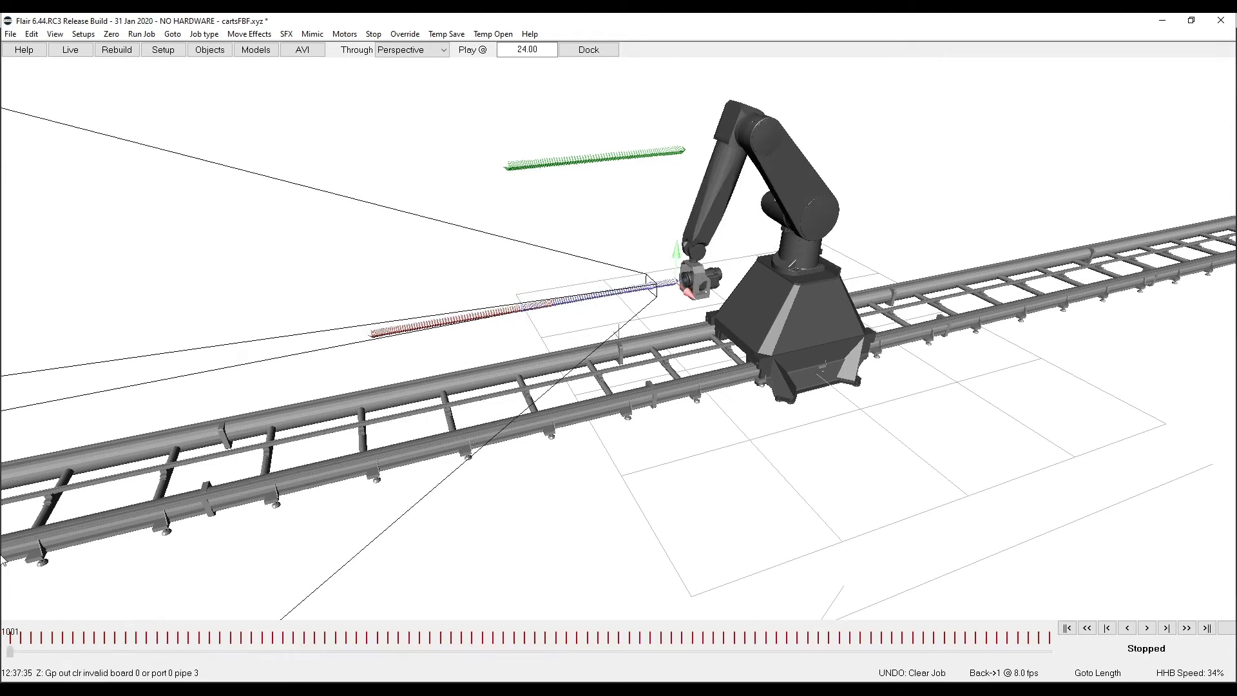
Step: Start a new job, confirming that the current one is cleared
click(9, 33)
click(19, 44)
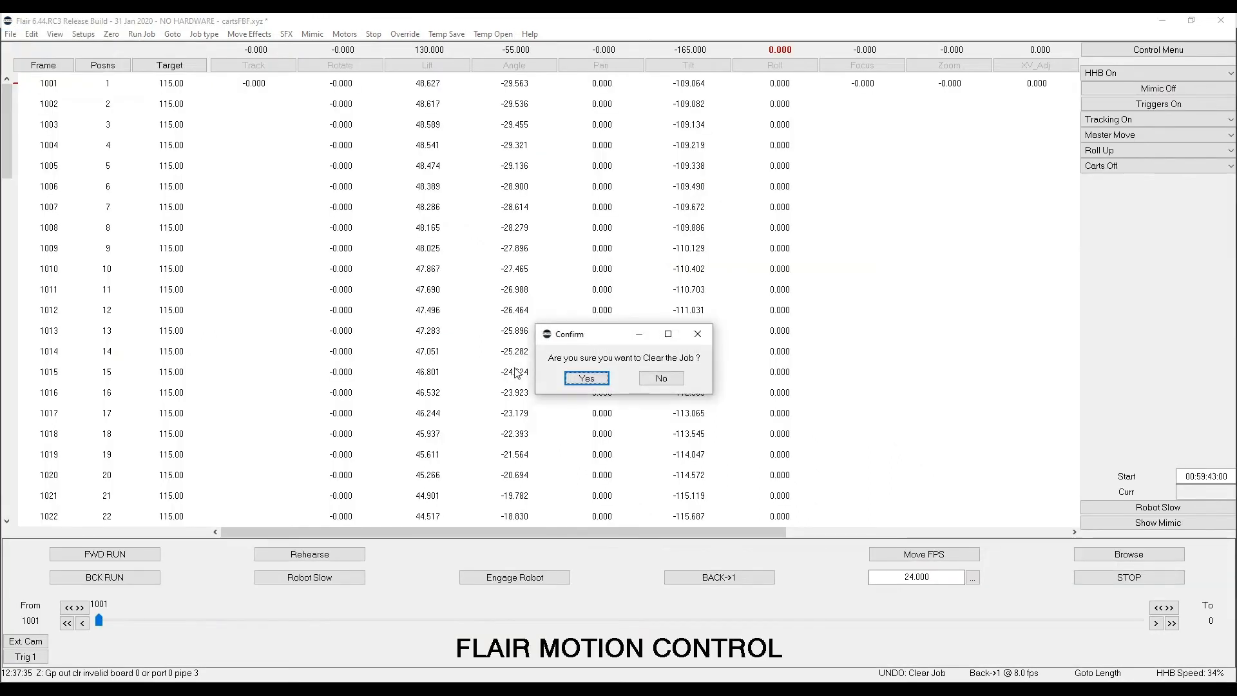
click(587, 378)
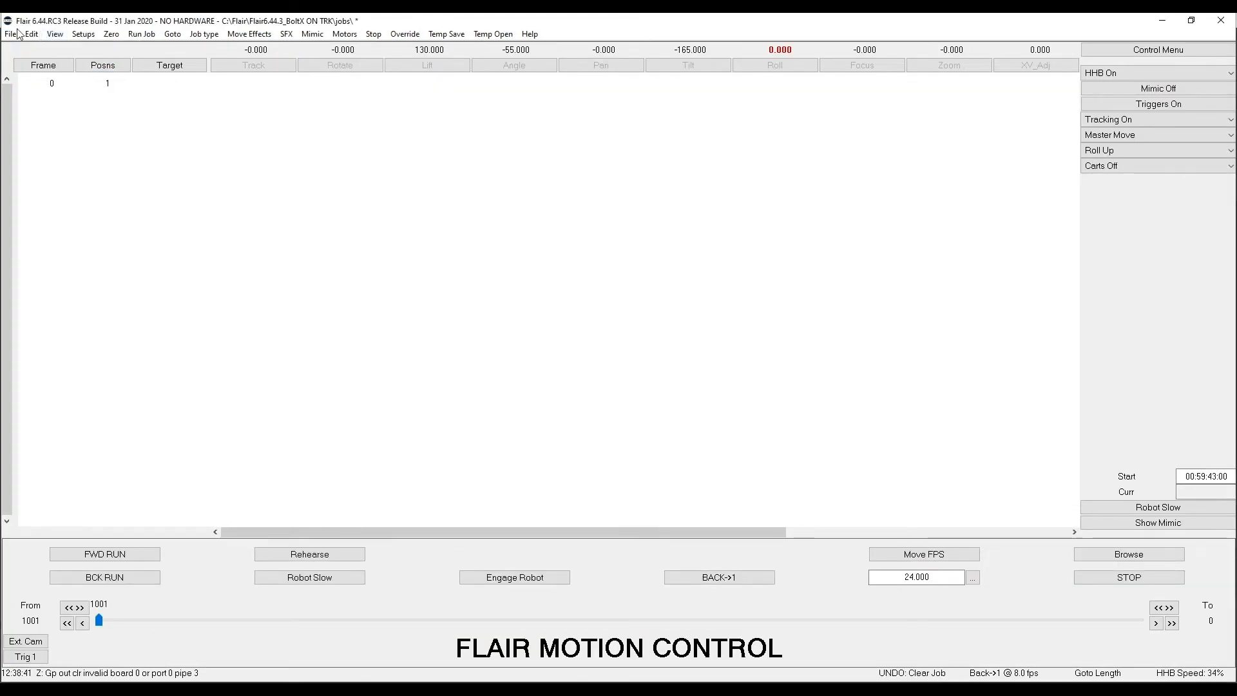
Step: Re-import cartsFBF.xyz via CGI Import with Master Axes set to File Posns, then exit the import window
click(10, 34)
click(50, 279)
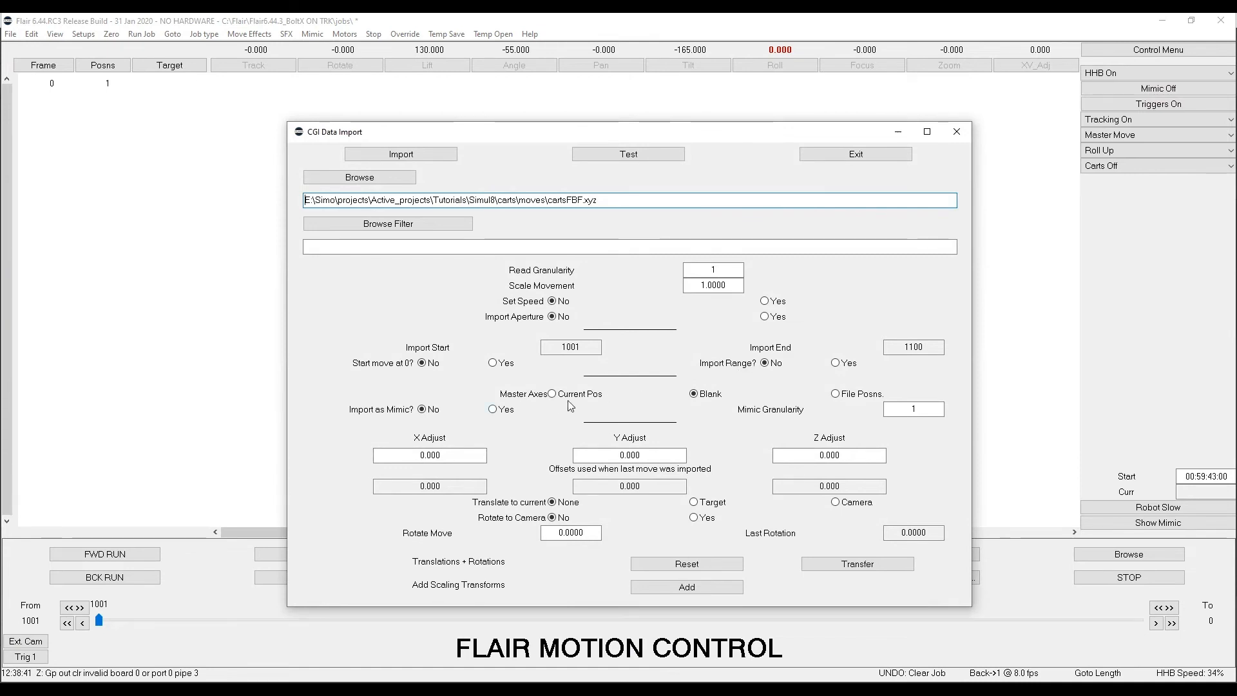
click(835, 394)
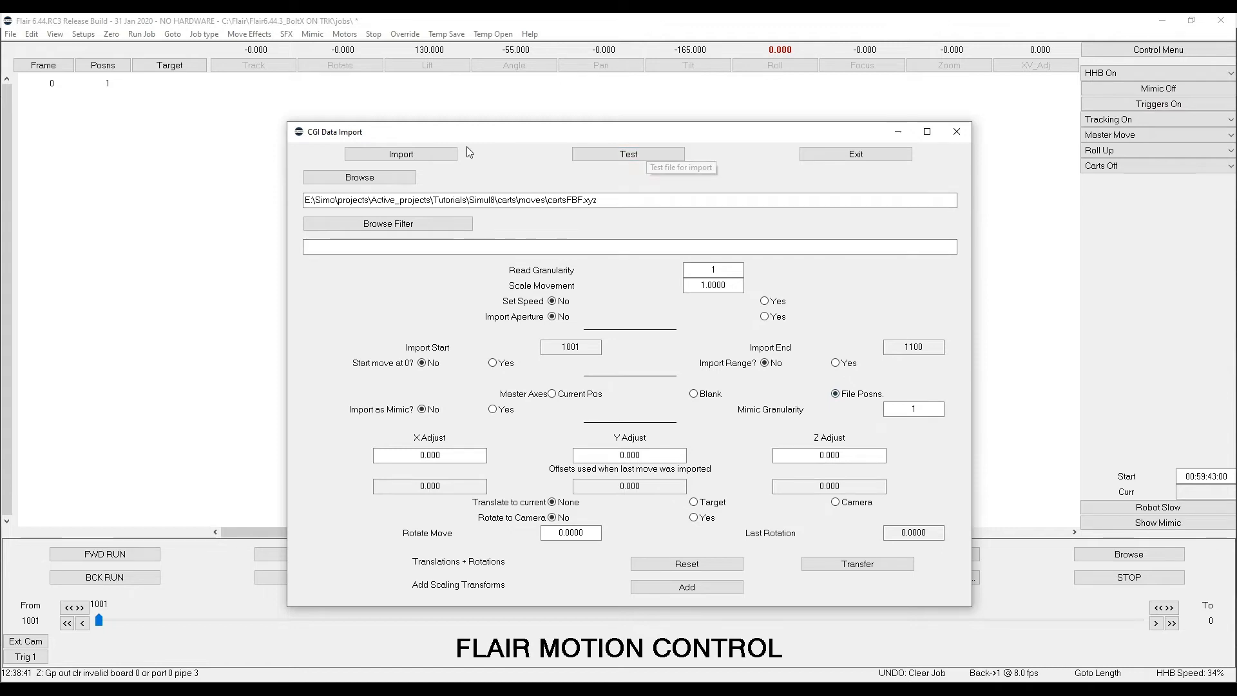
click(402, 154)
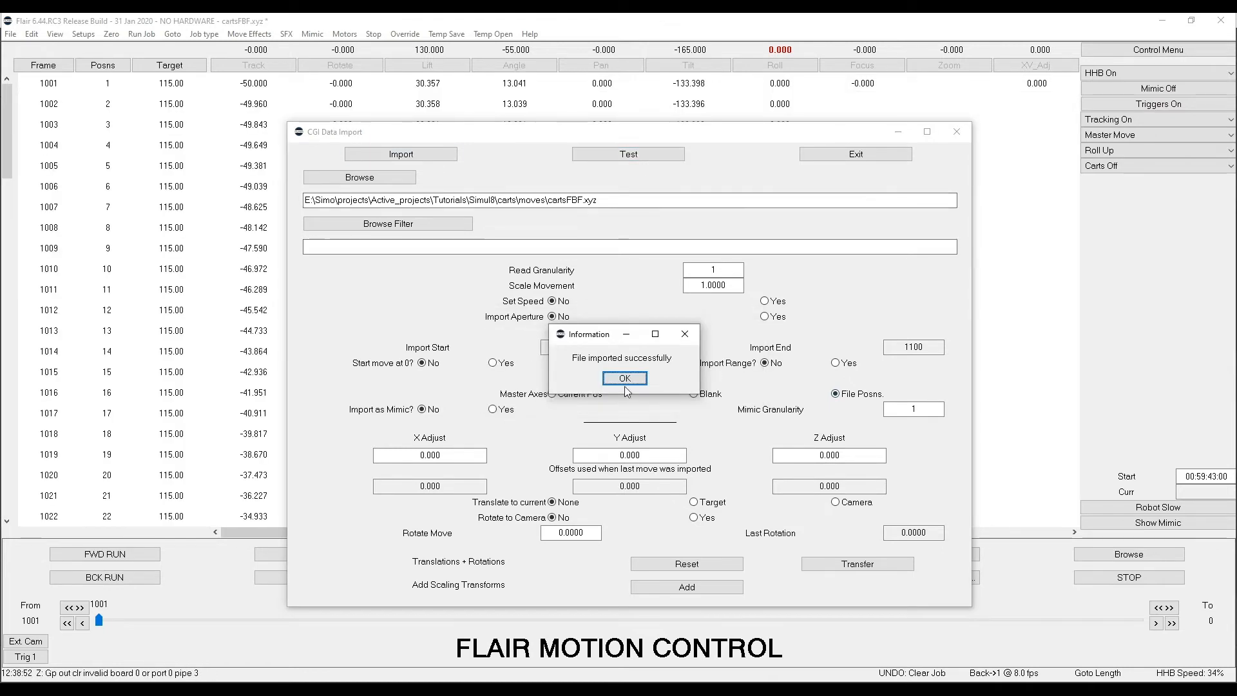
click(626, 379)
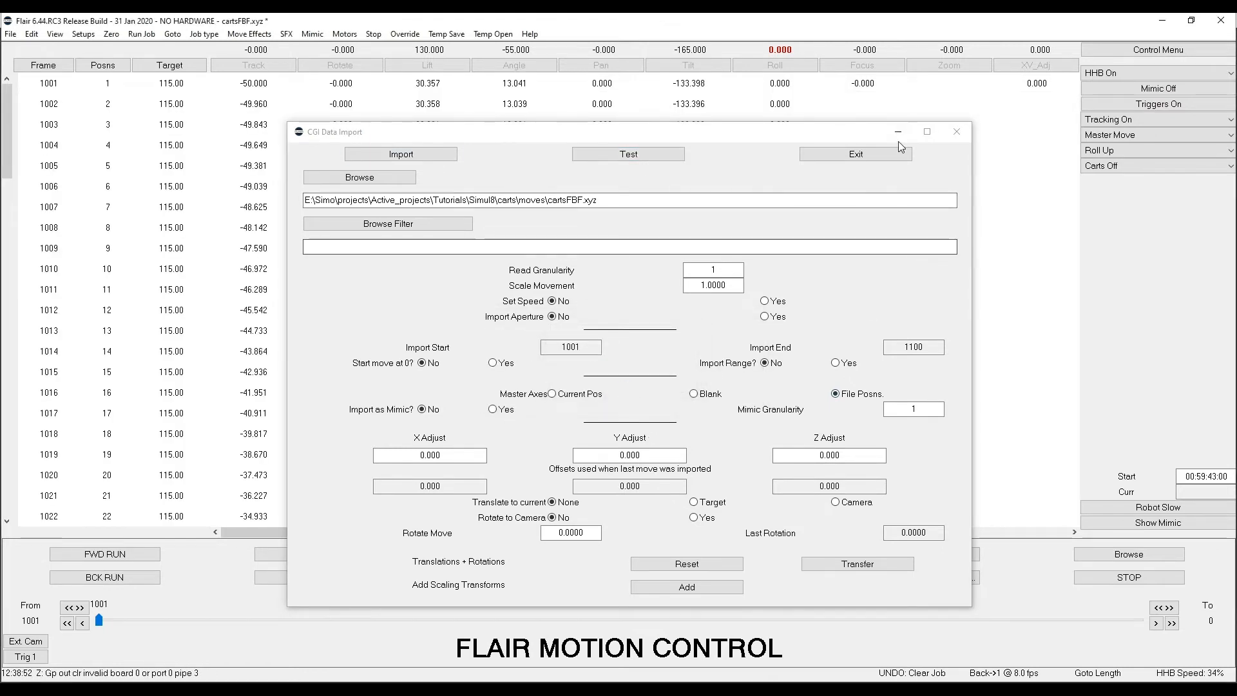
click(856, 154)
click(894, 155)
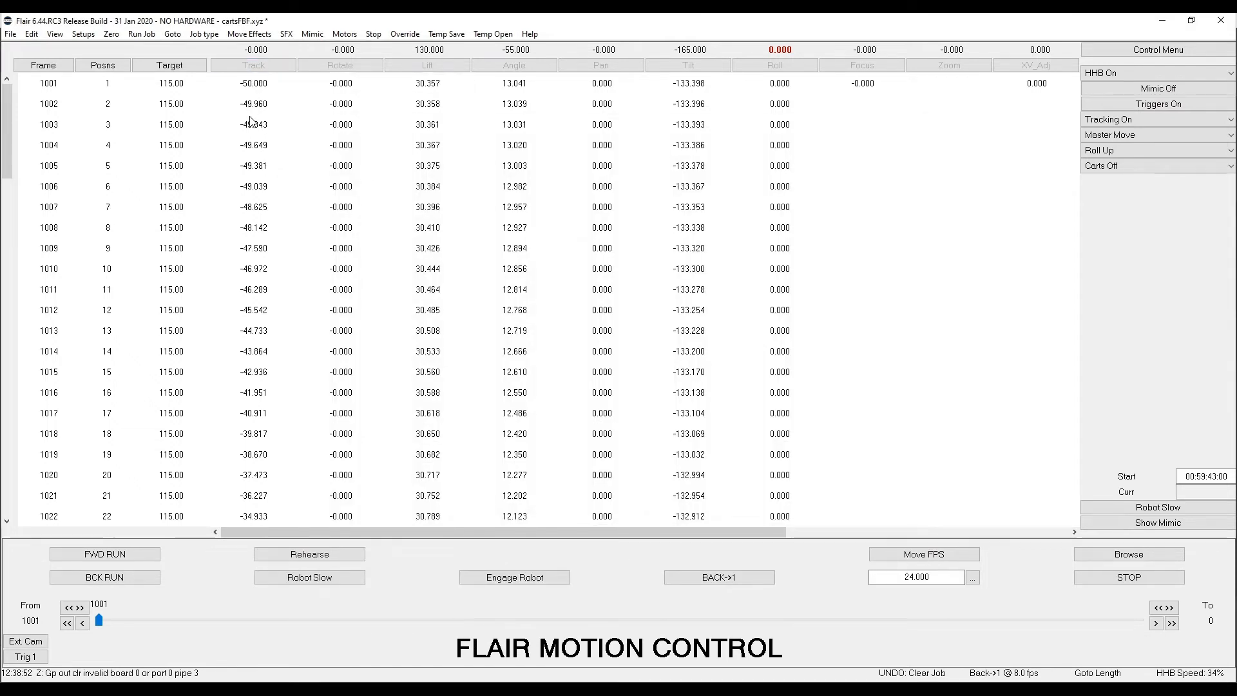
scroll(269, 252, down, 3)
scroll(269, 272, down, 5)
scroll(269, 279, down, 4)
scroll(271, 290, down, 4)
scroll(272, 300, down, 4)
scroll(272, 372, down, 2)
scroll(271, 372, up, 4)
scroll(276, 358, up, 6)
scroll(281, 339, up, 3)
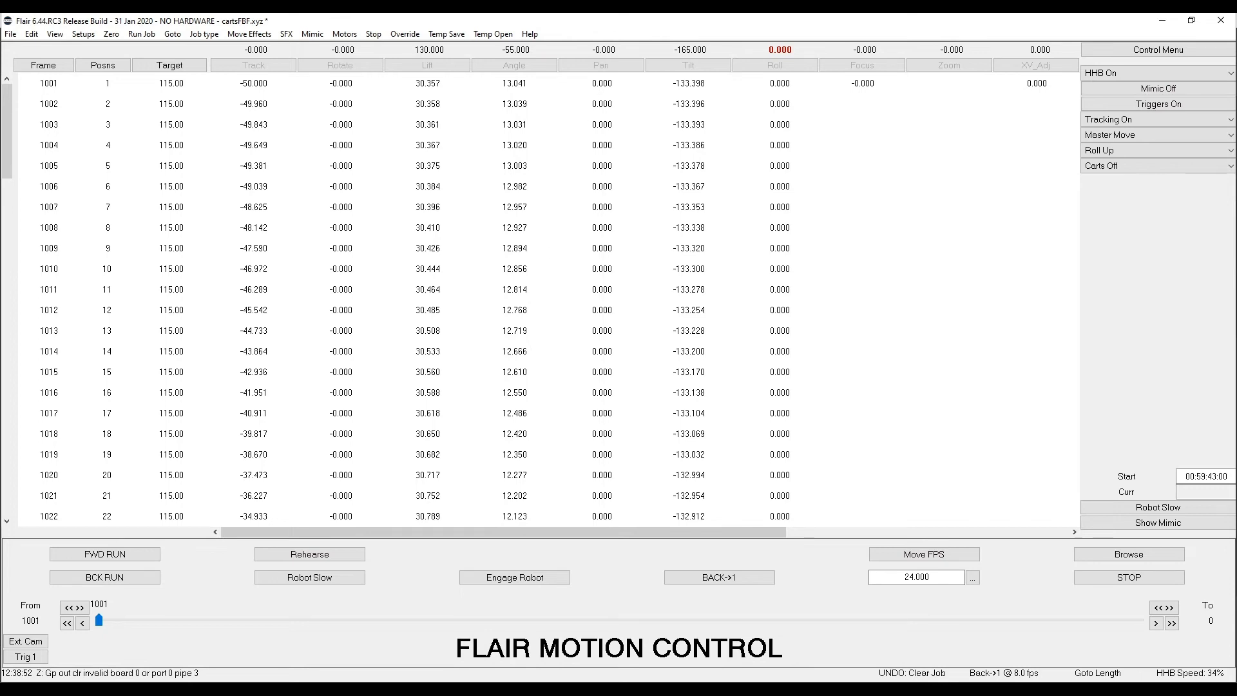
key(alt+Tab)
click(420, 203)
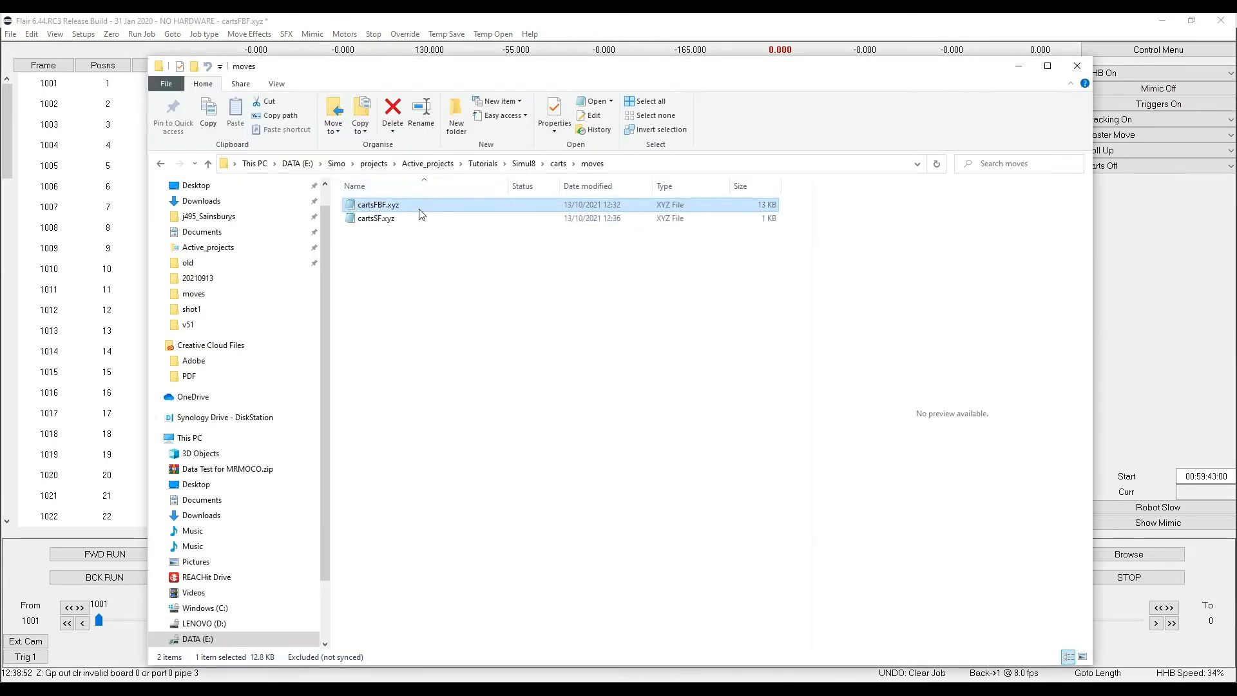
drag(439, 72, 677, 206)
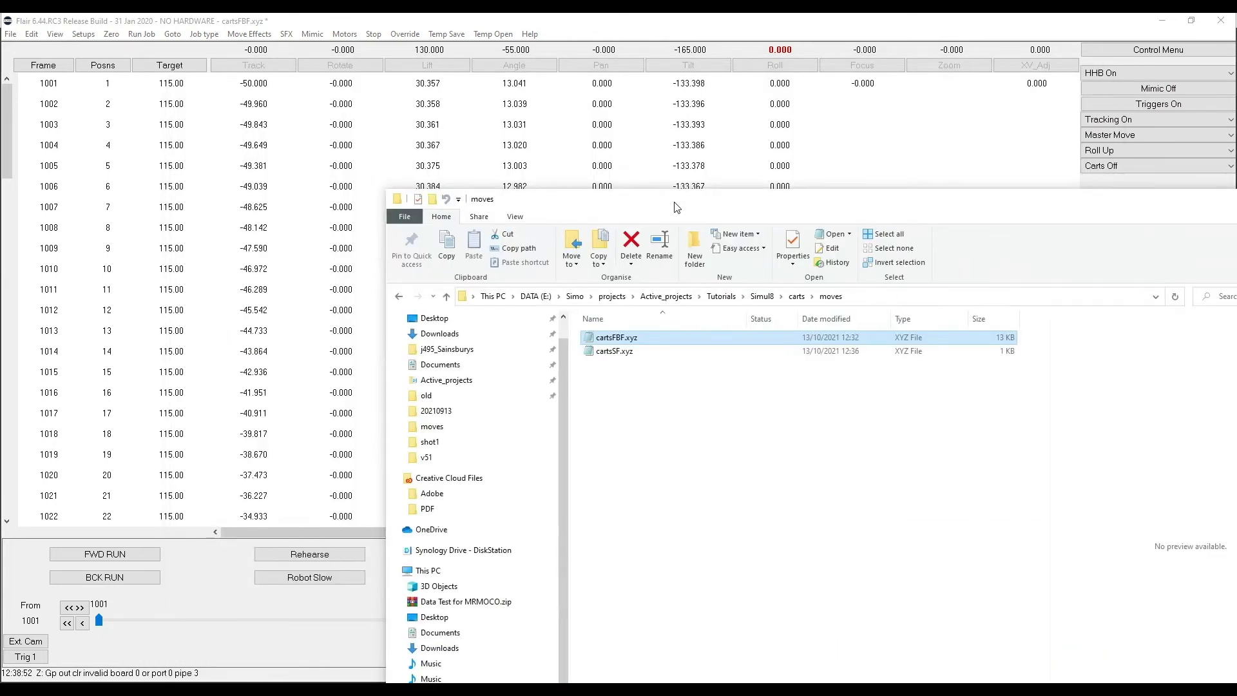
double_click(633, 339)
mouse_move(339, 147)
mouse_down()
mouse_move(450, 164)
mouse_move(542, 80)
mouse_up()
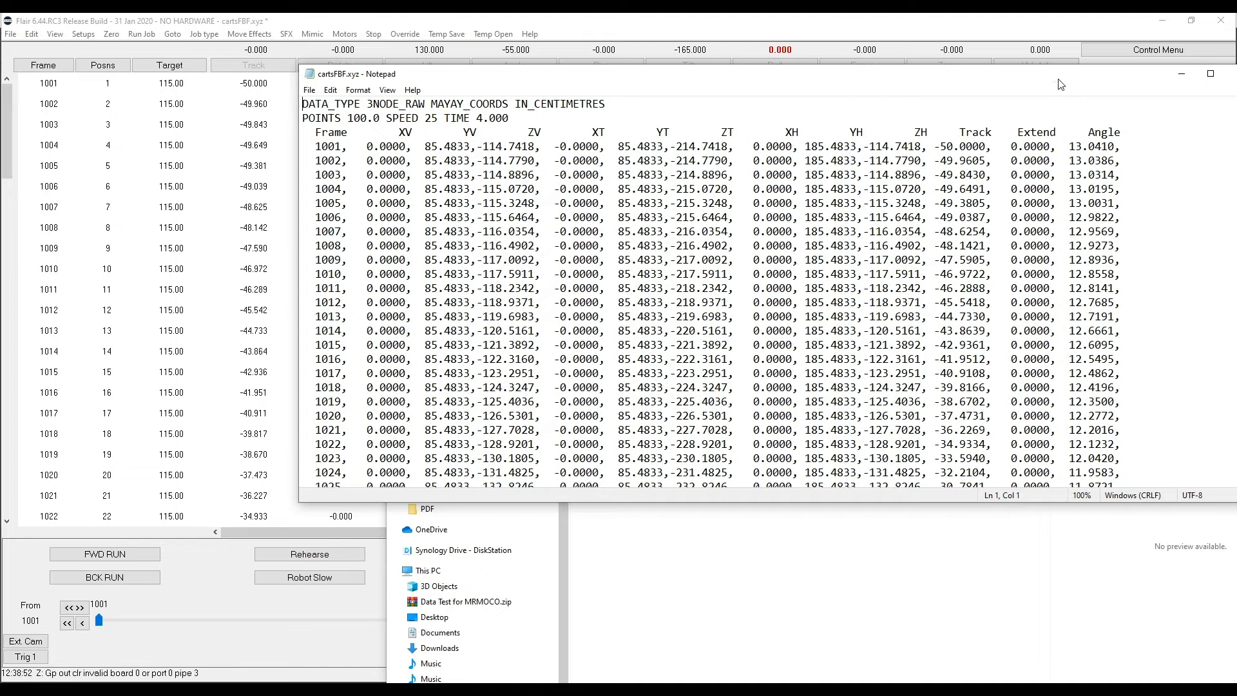
drag(1060, 84, 890, 136)
click(889, 136)
drag(548, 166, 807, 154)
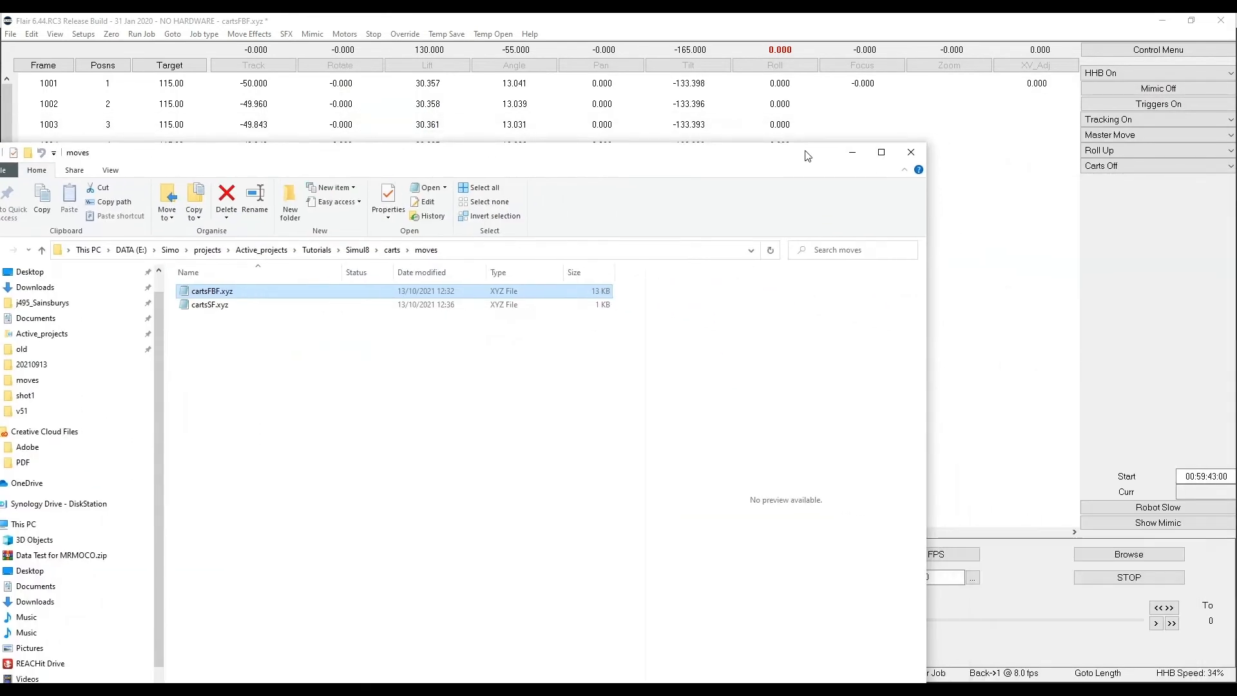
click(852, 153)
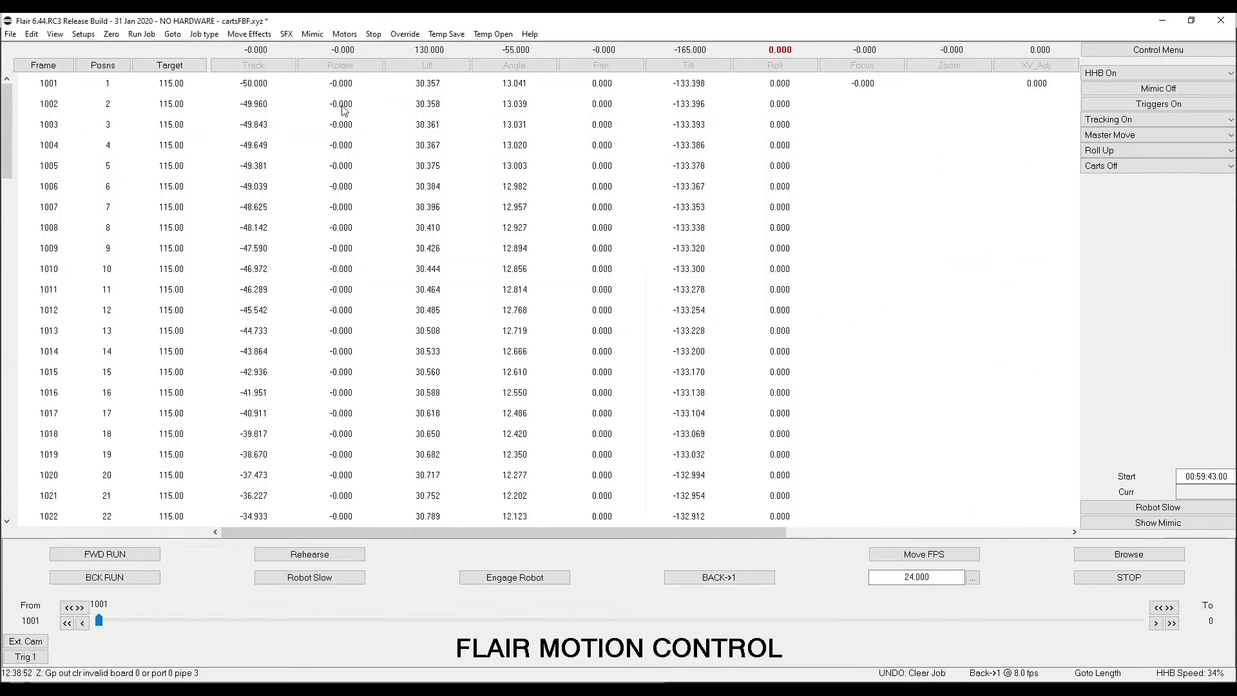
click(55, 35)
click(74, 90)
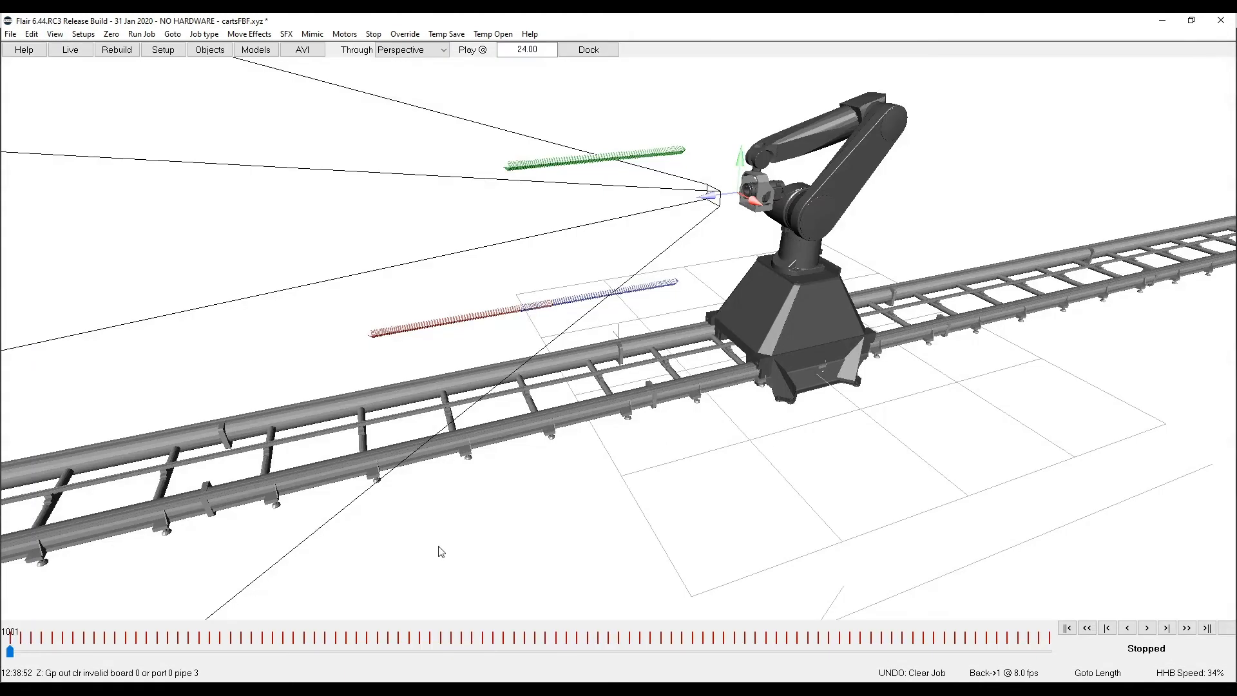
drag(10, 651, 849, 652)
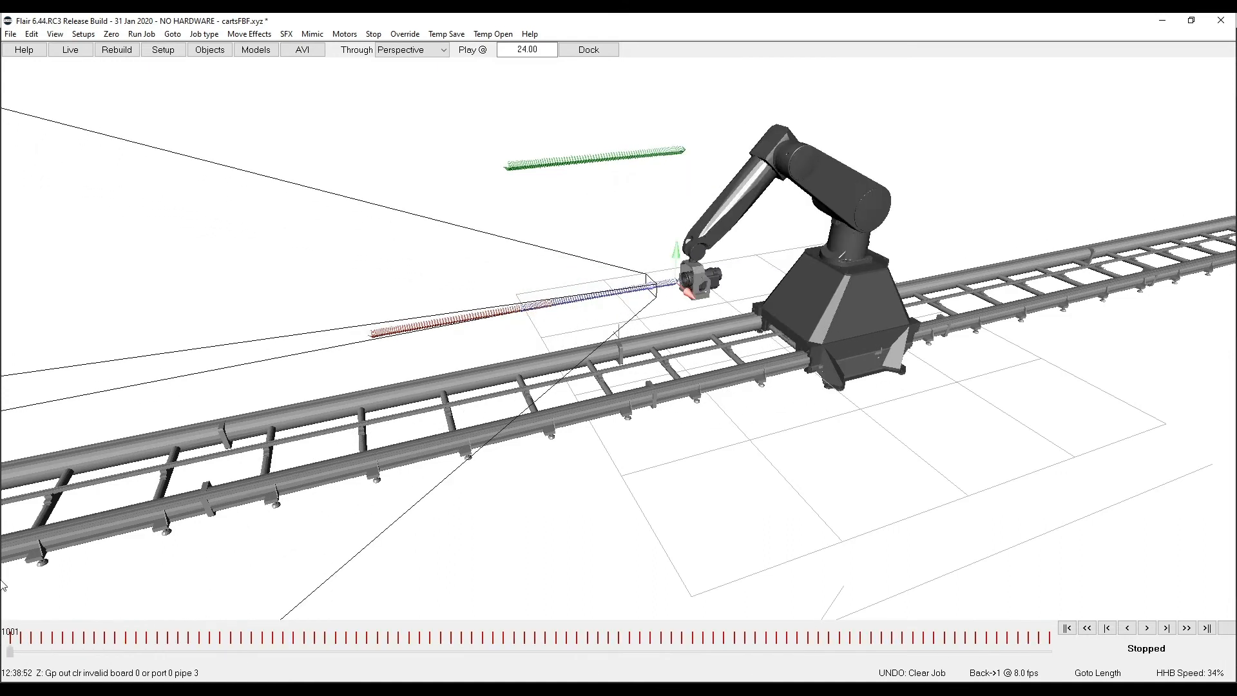
key(Home)
click(55, 34)
scroll(313, 333, down, 5)
scroll(299, 300, up, 5)
scroll(78, 107, down, 7)
scroll(87, 116, down, 8)
scroll(97, 127, down, 8)
scroll(102, 135, down, 3)
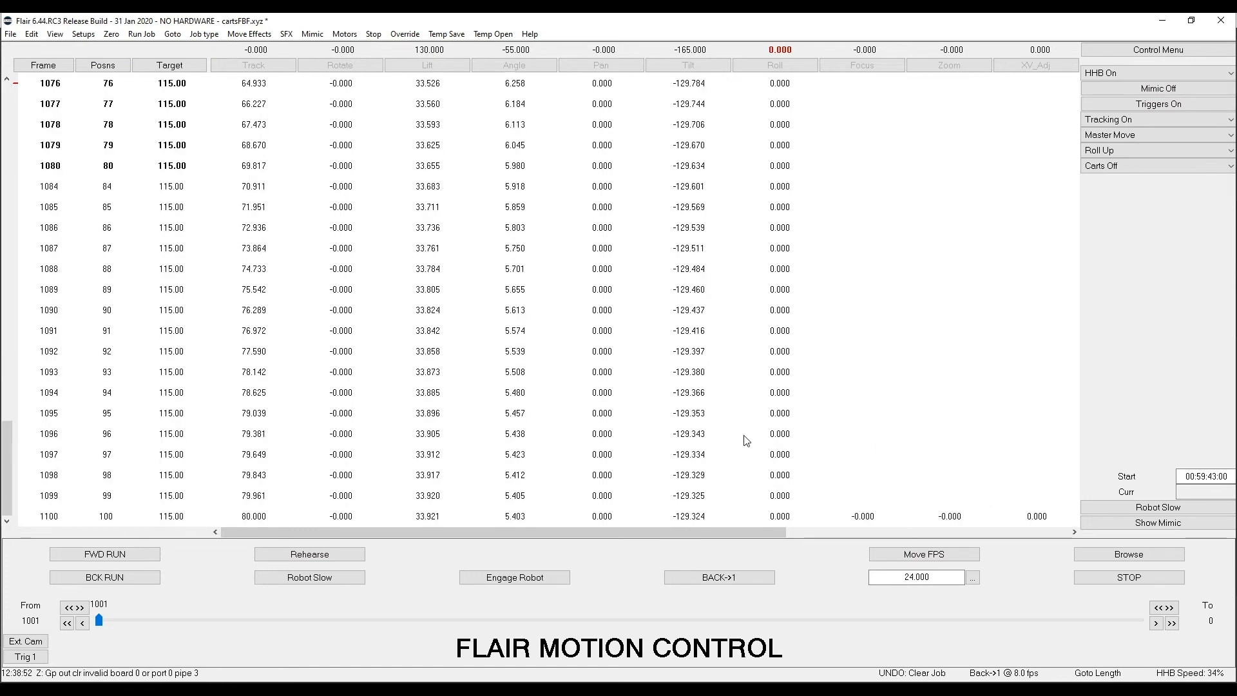
scroll(744, 440, up, 5)
scroll(739, 435, up, 8)
scroll(734, 433, up, 5)
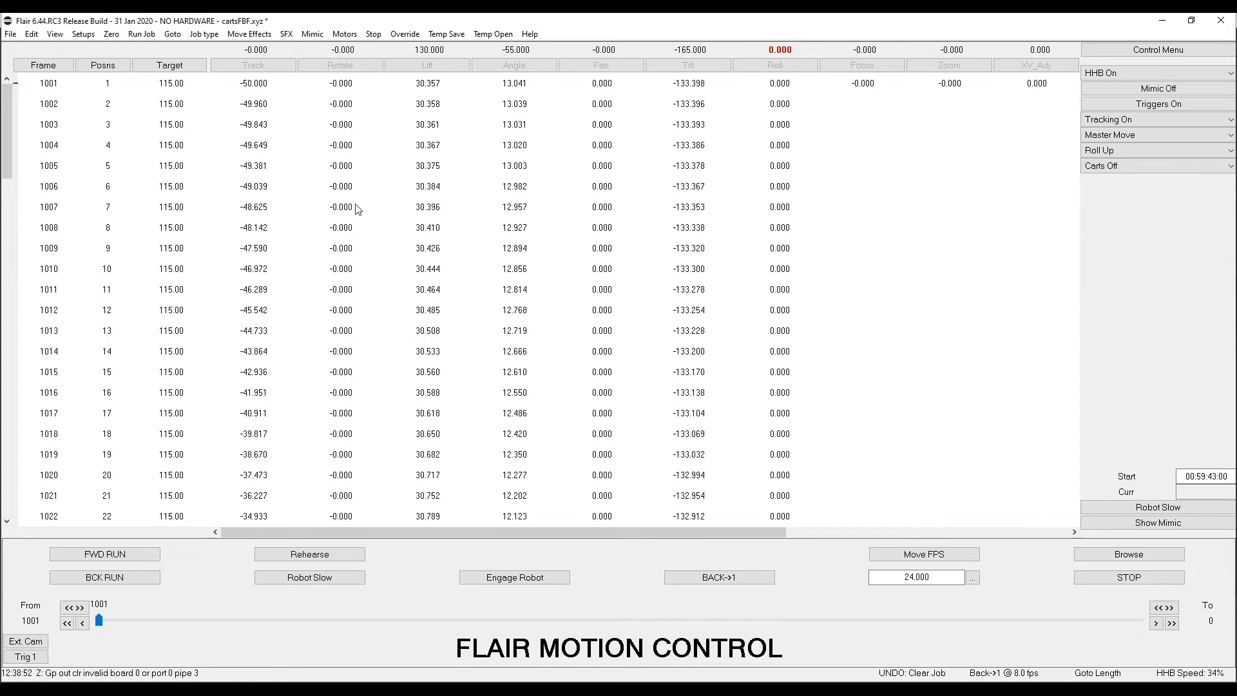
Step: Bring up the list of display views over the move table
click(55, 35)
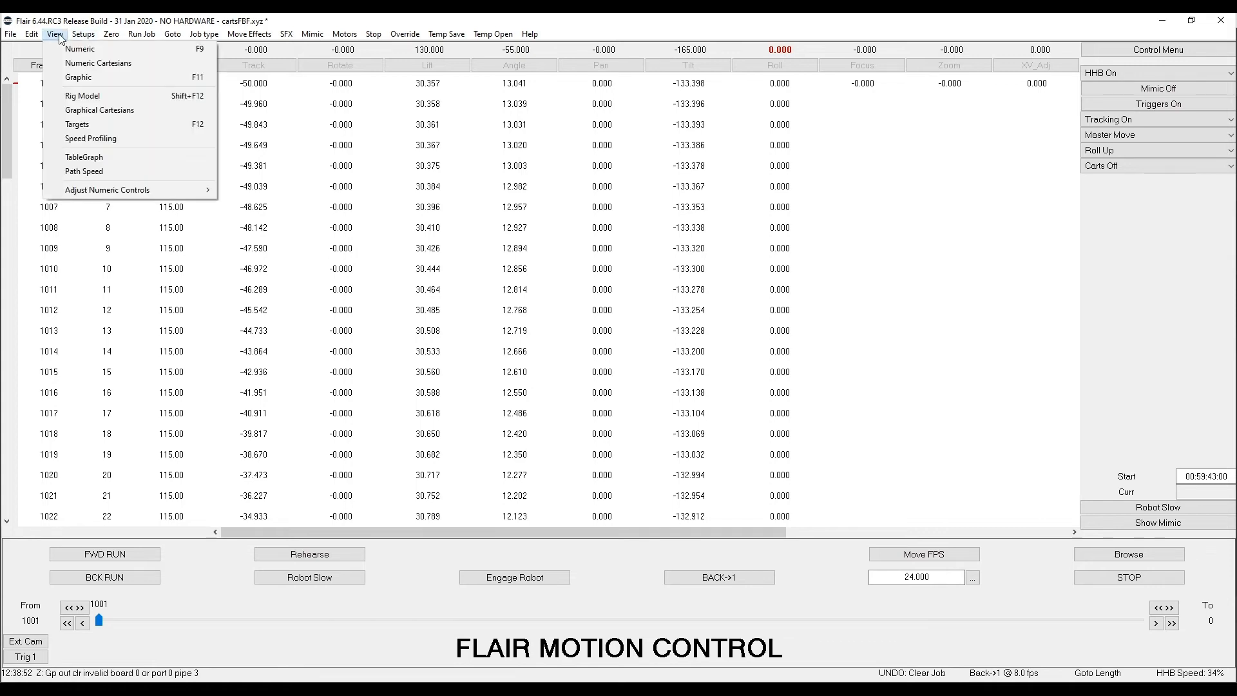
Step: Show the move as per-axis graphs, then switch to Maya to compare the curves
click(111, 78)
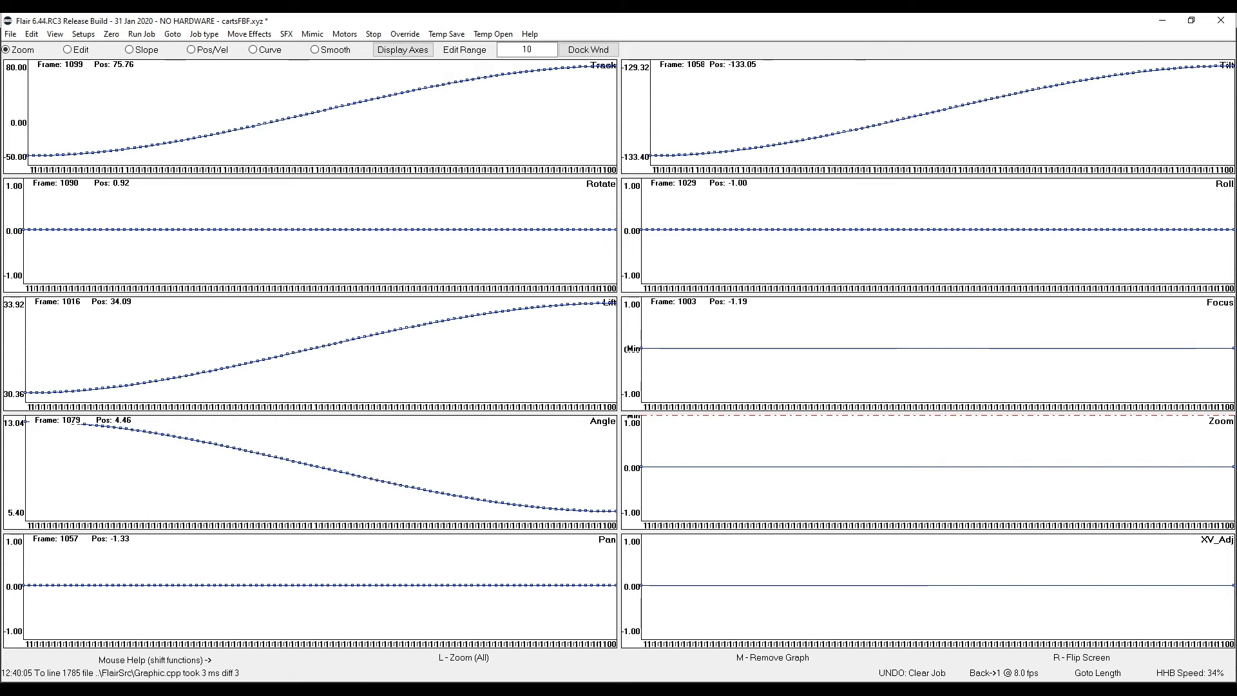
click(232, 659)
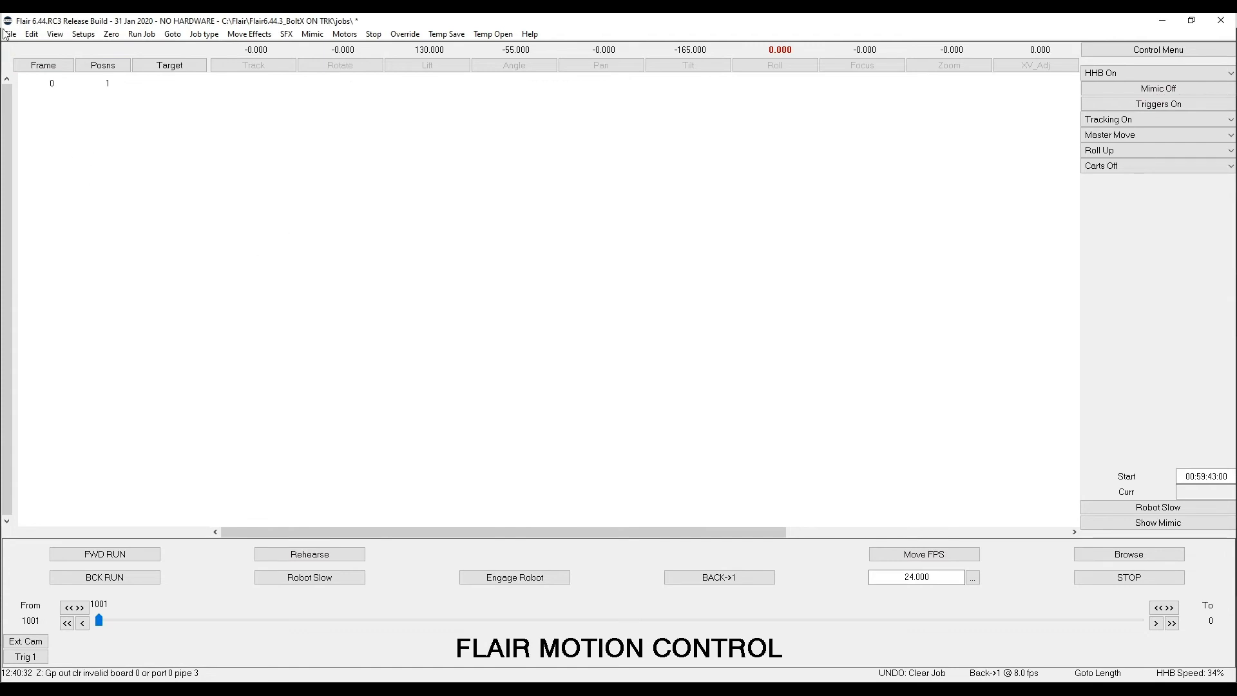
Step: In CGI Data Import, choose cartsSF.xyz as the move file to import
click(11, 34)
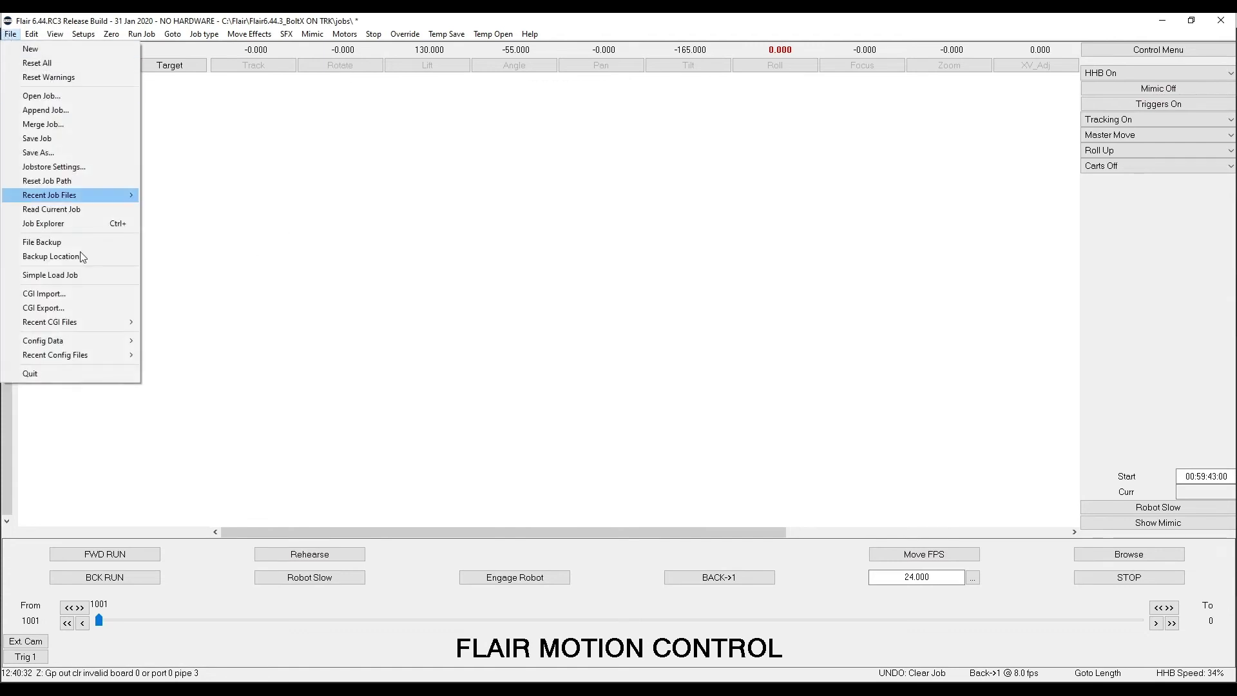
click(89, 297)
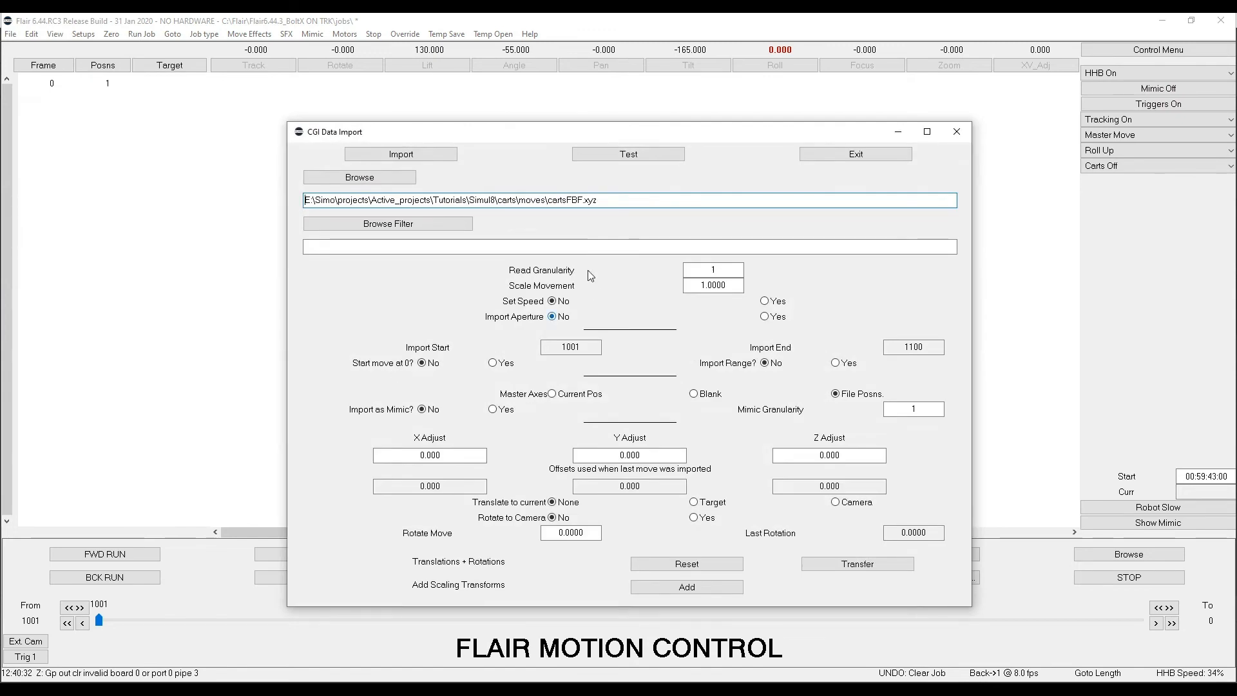
click(360, 178)
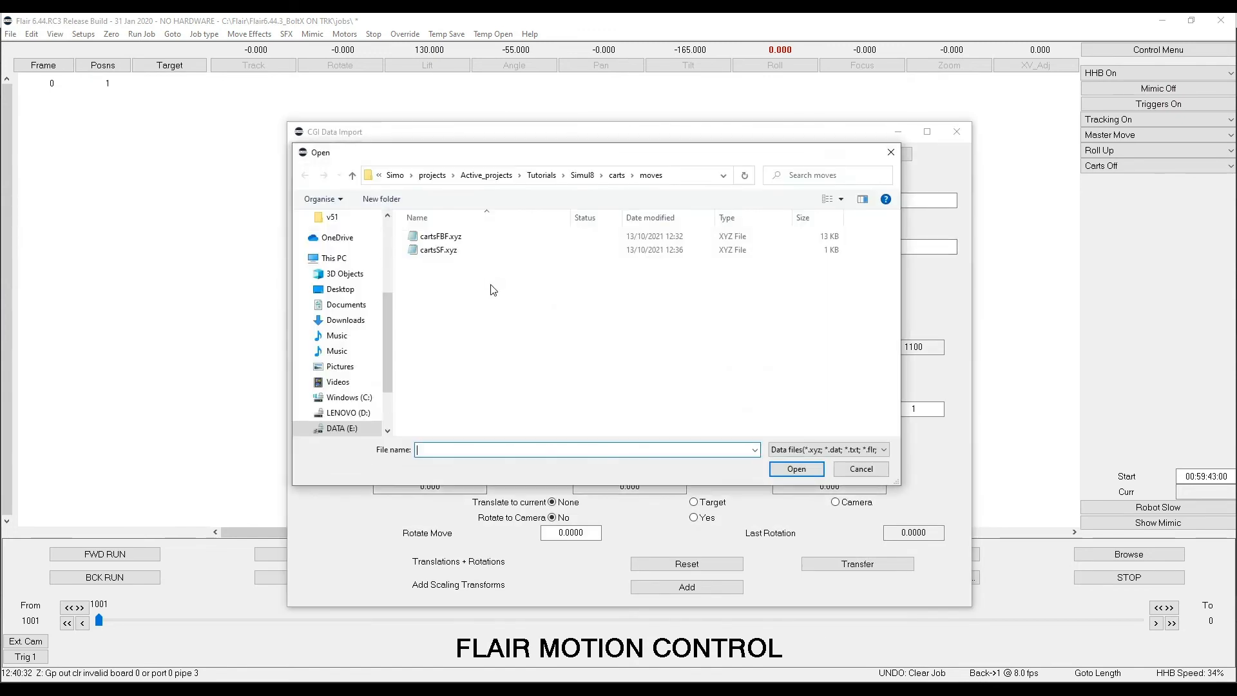
click(442, 251)
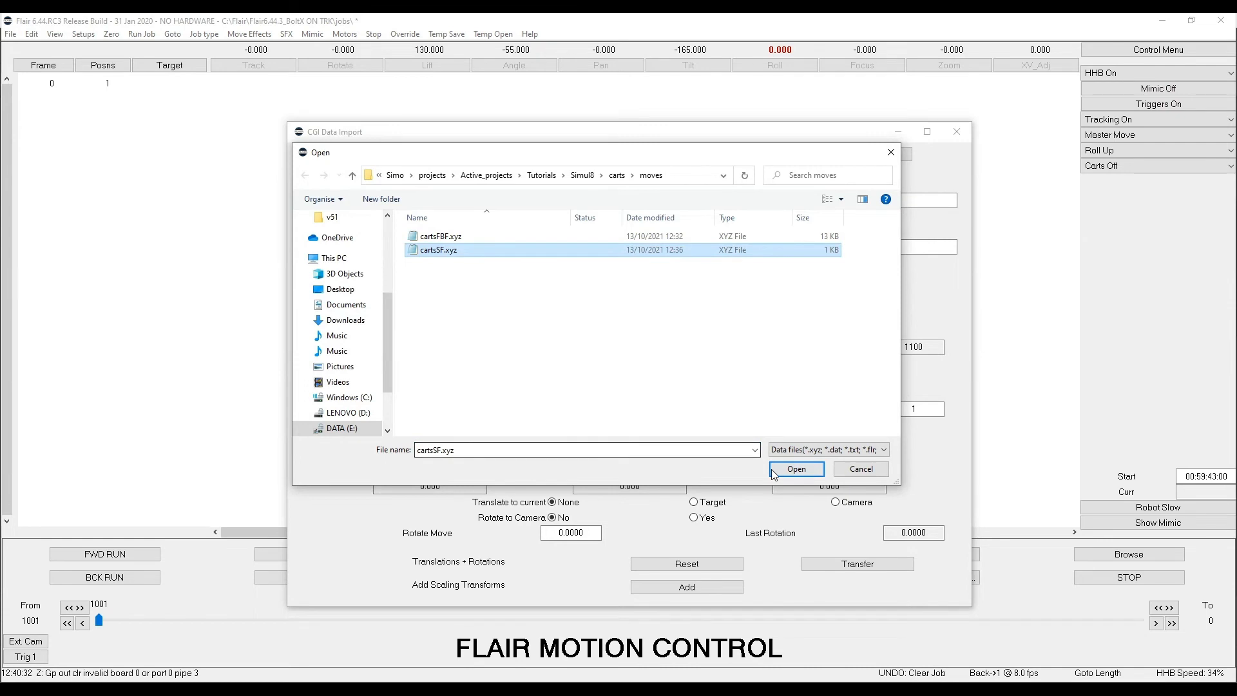
click(795, 469)
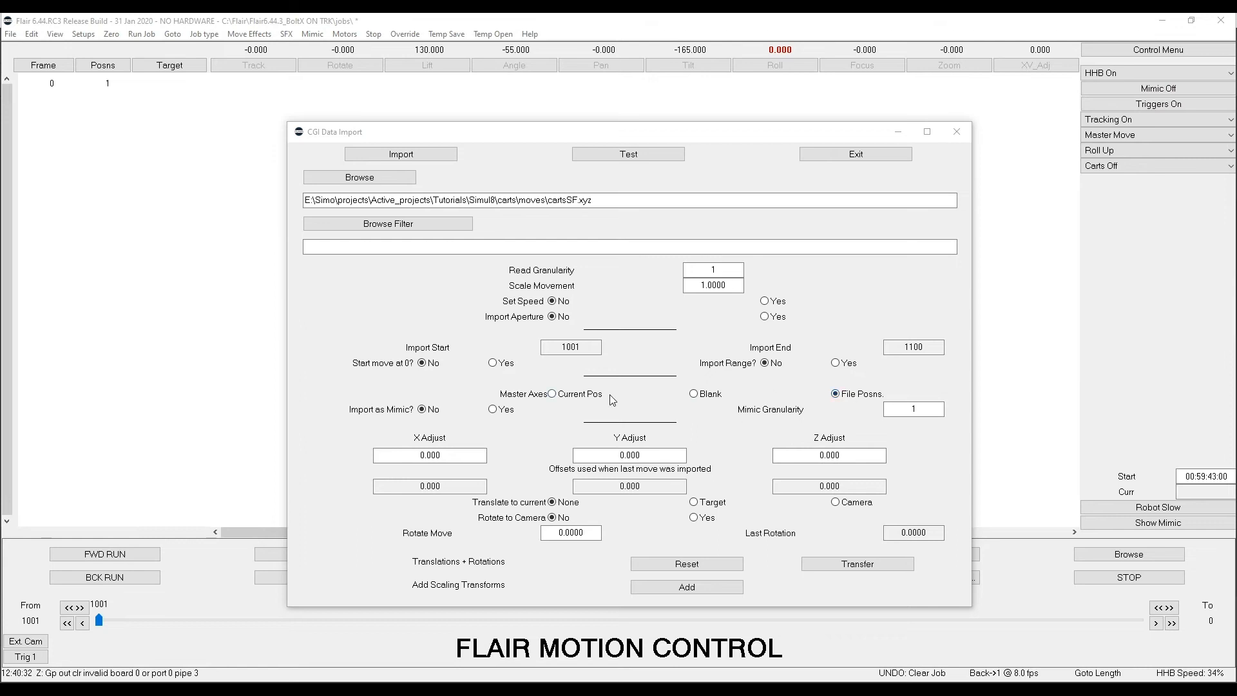
Step: Import the cartsSF.xyz keyframe move, acknowledge success and close the import window
click(445, 162)
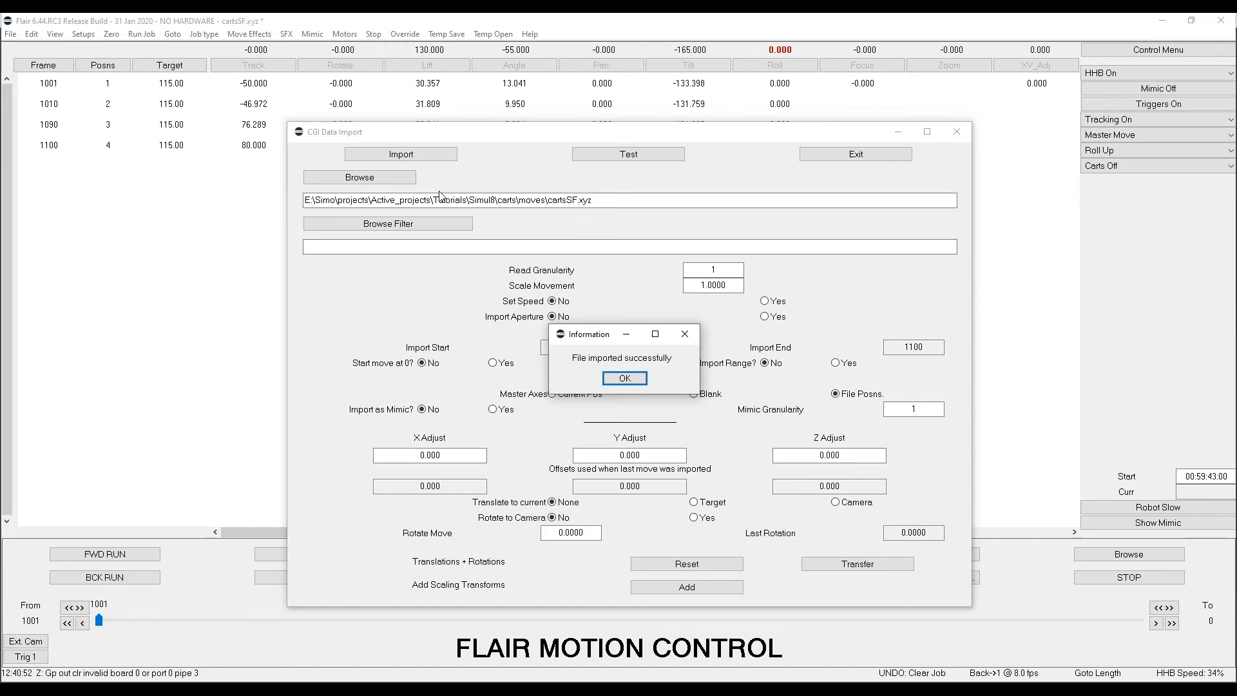
click(626, 377)
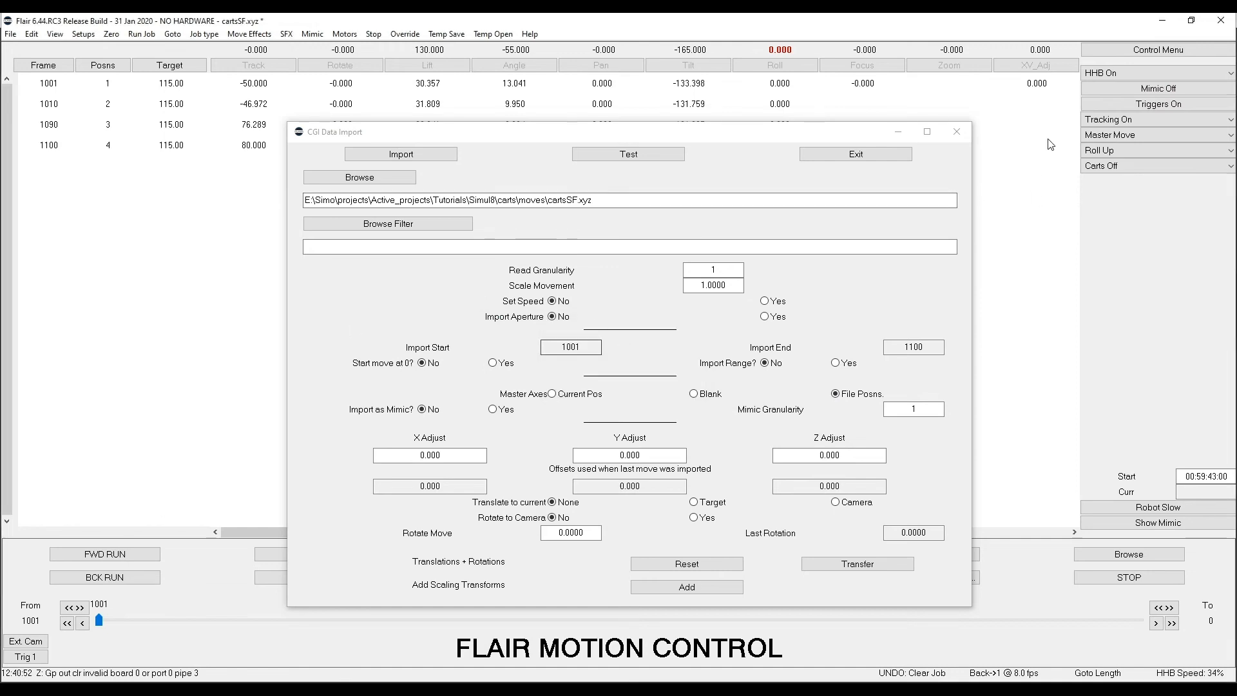
click(855, 154)
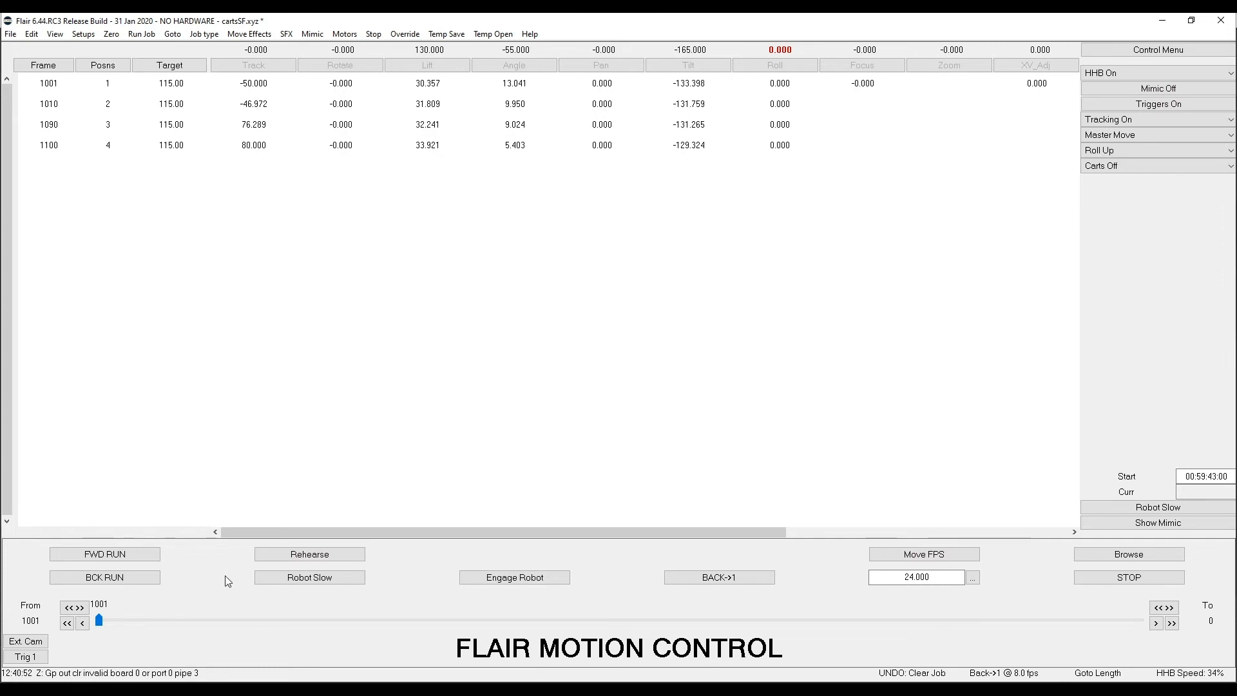
Step: Switch to the 3D rig model view, step to frame 1004 and check the Default Lens setup
click(55, 34)
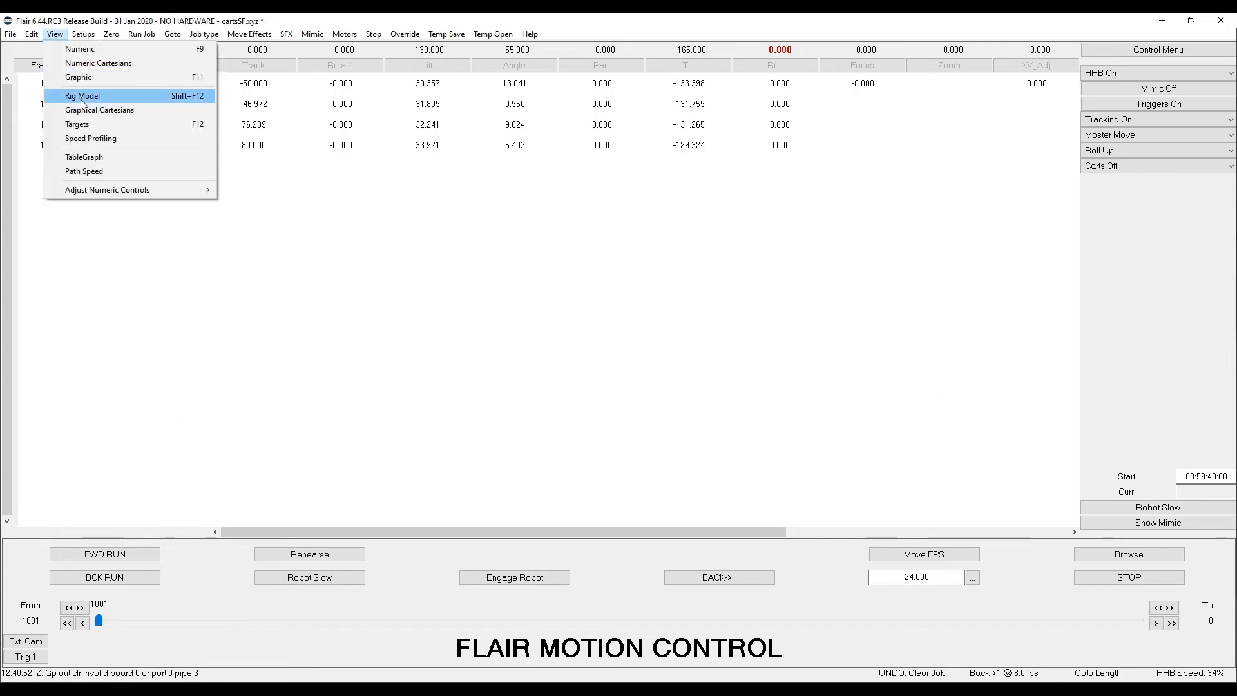
click(82, 96)
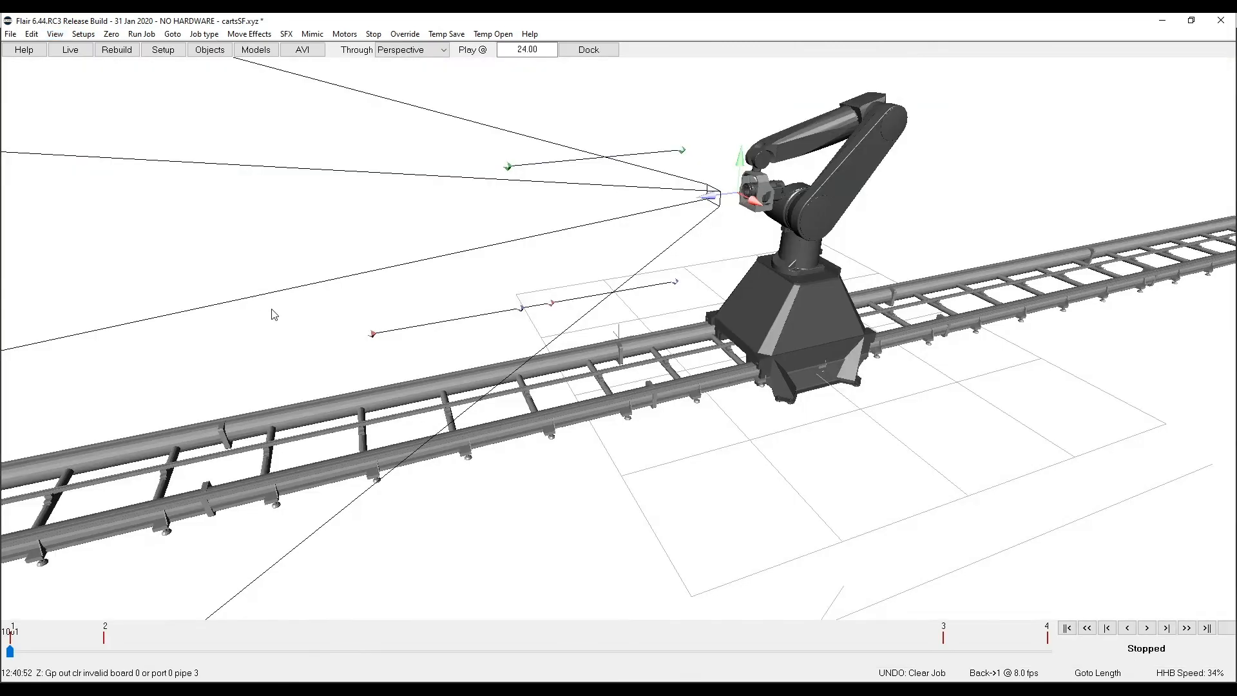
drag(10, 650, 41, 650)
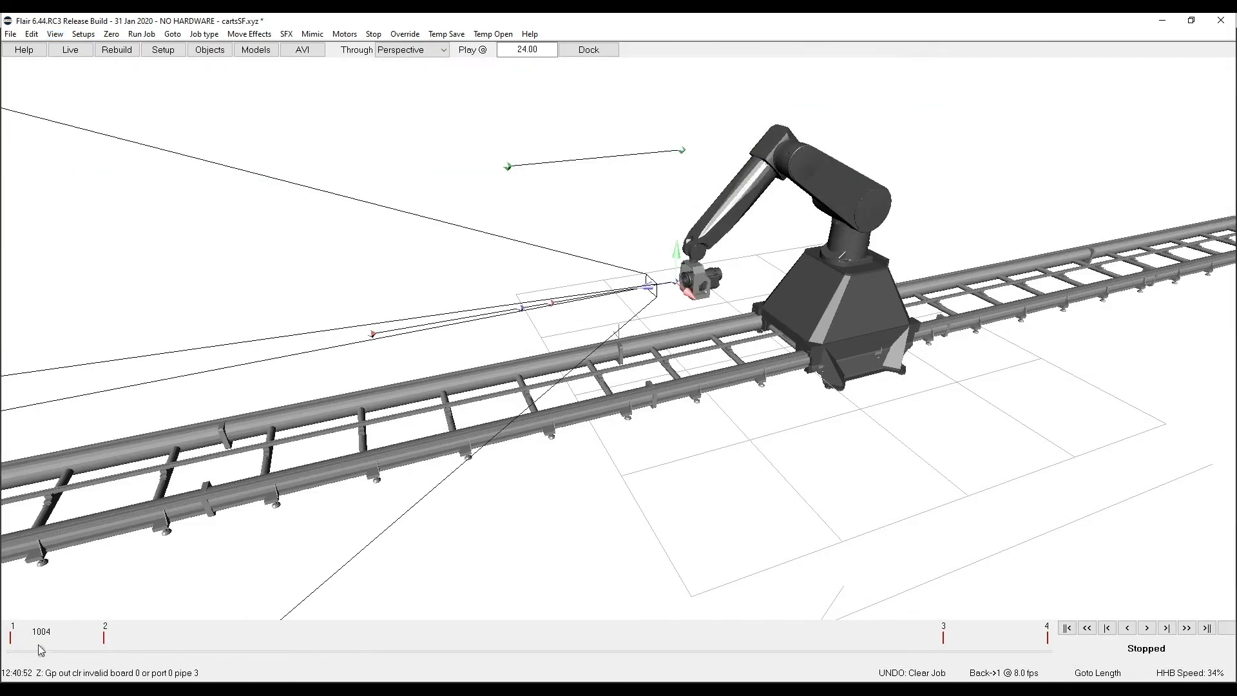
click(84, 34)
mouse_move(109, 78)
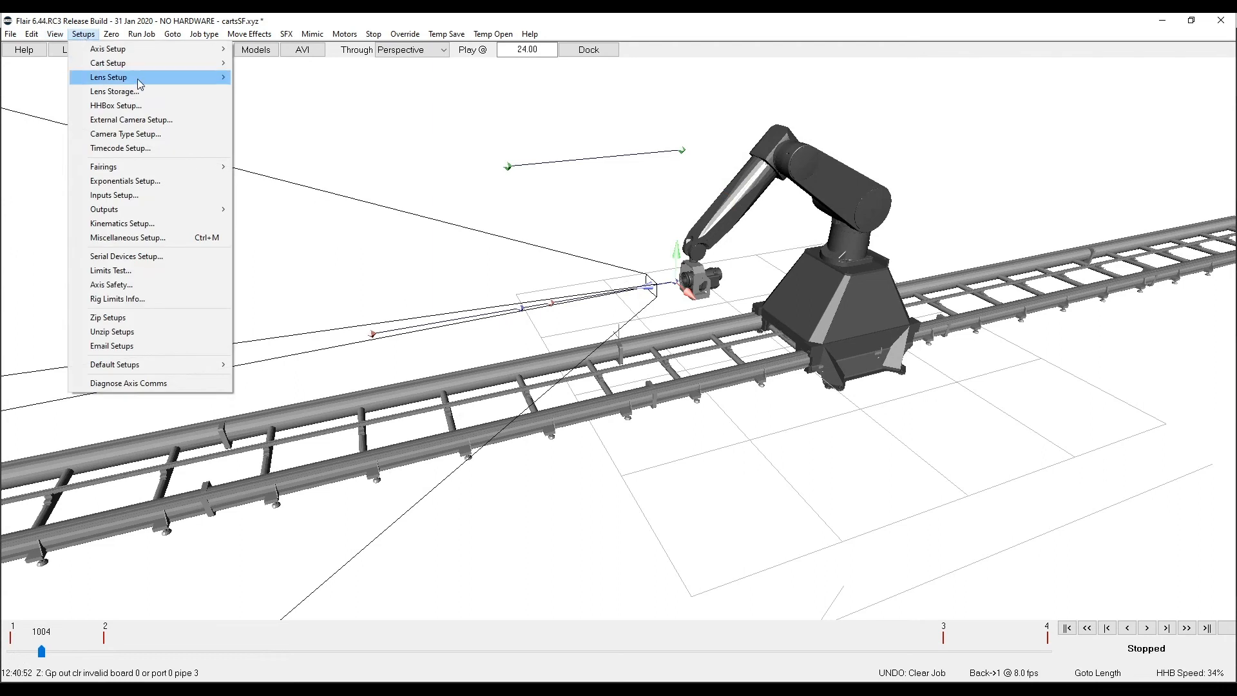
click(312, 78)
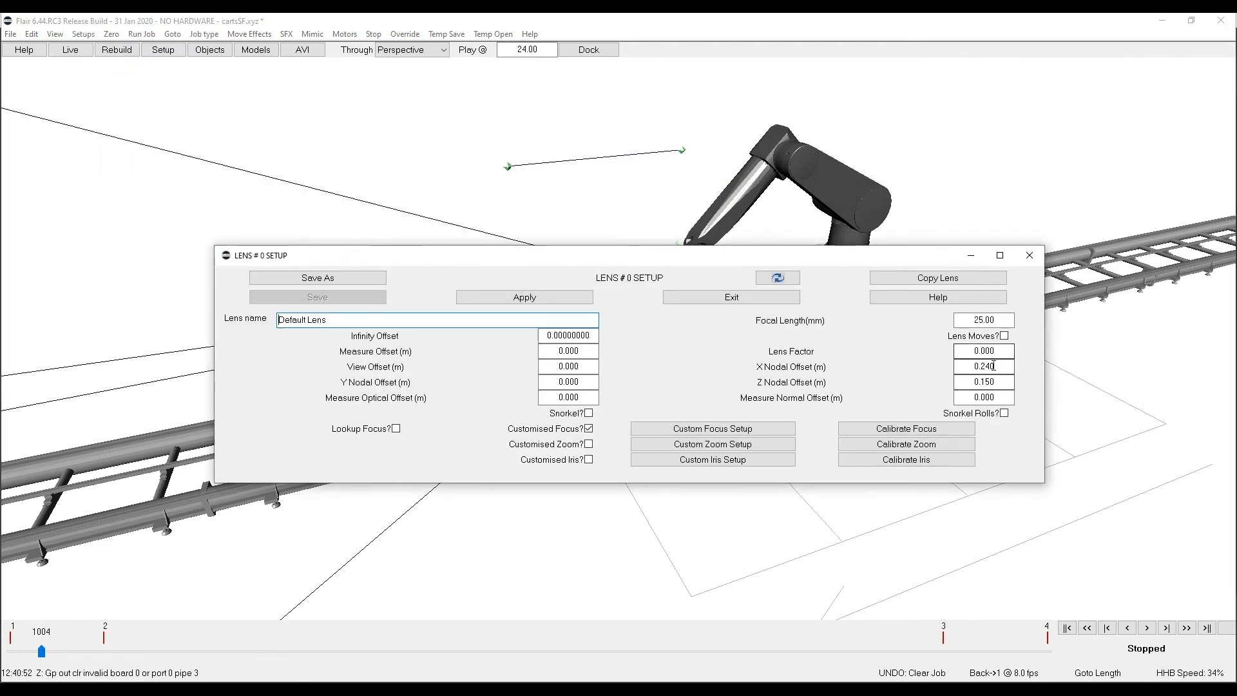
click(1029, 255)
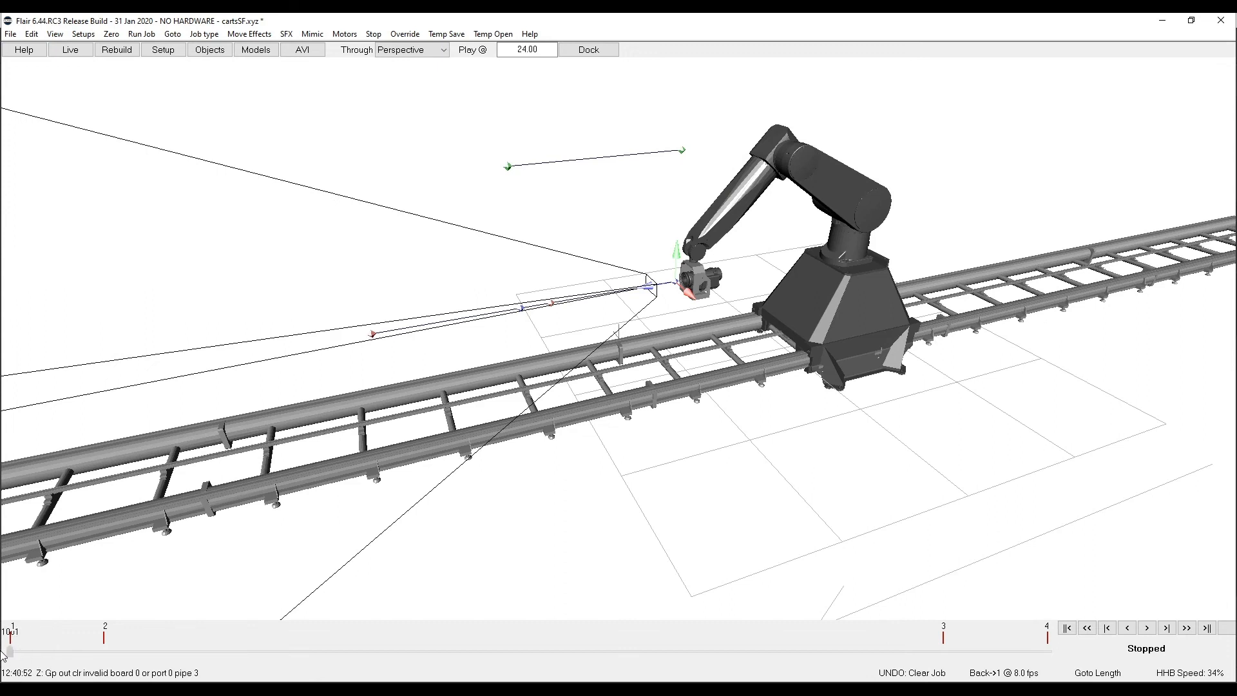
Step: Scrub the robot through the move along its track and orbit the view
mouse_move(41, 652)
mouse_down()
mouse_move(723, 654)
mouse_move(680, 653)
mouse_up()
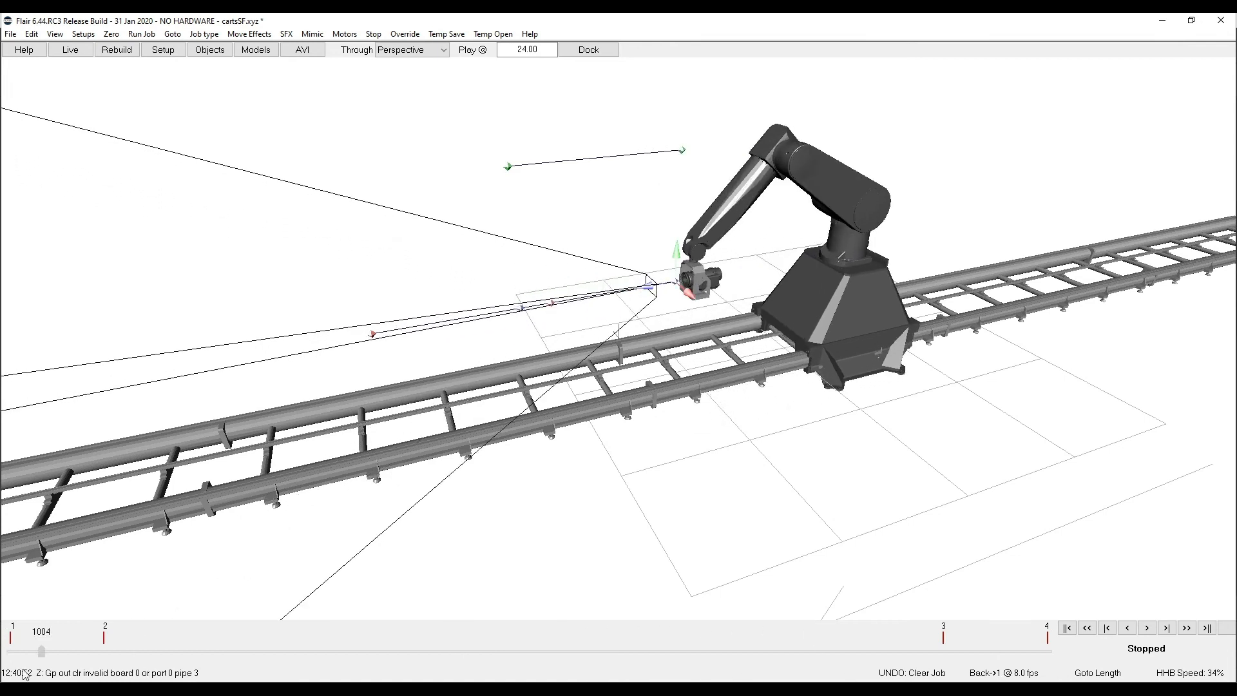
mouse_move(679, 654)
mouse_down()
mouse_move(7, 654)
mouse_move(418, 654)
mouse_up()
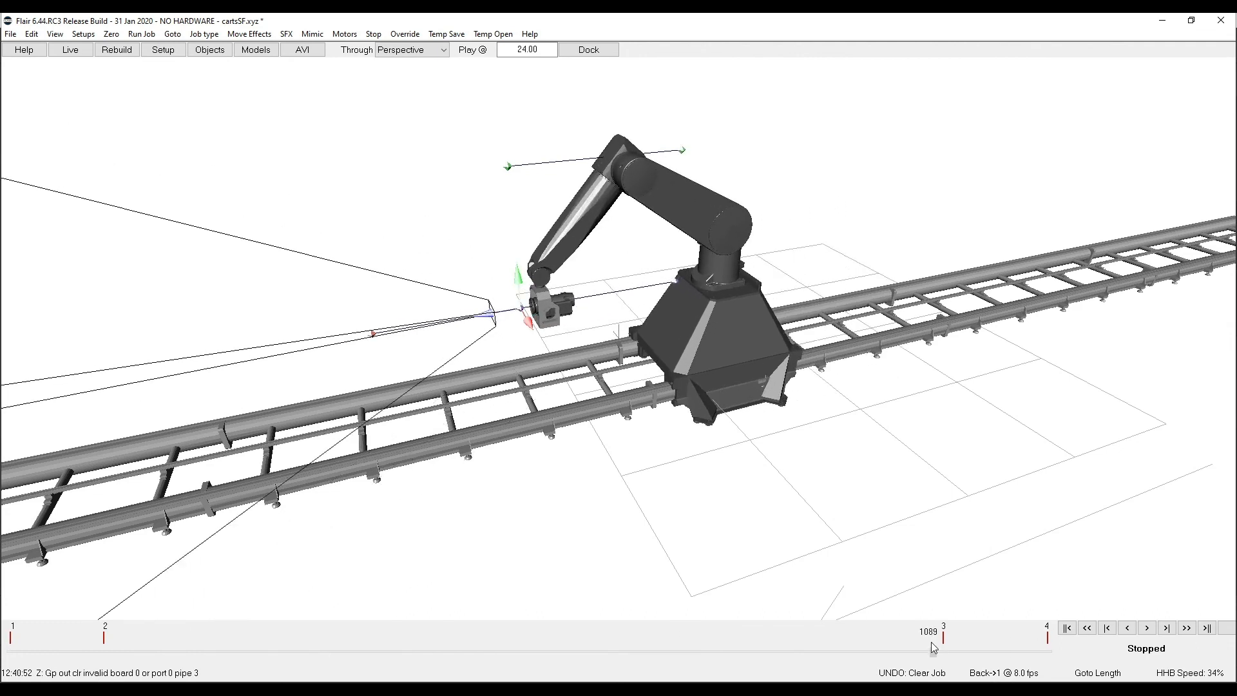
mouse_move(419, 653)
mouse_down()
mouse_move(944, 654)
mouse_move(9, 654)
mouse_up()
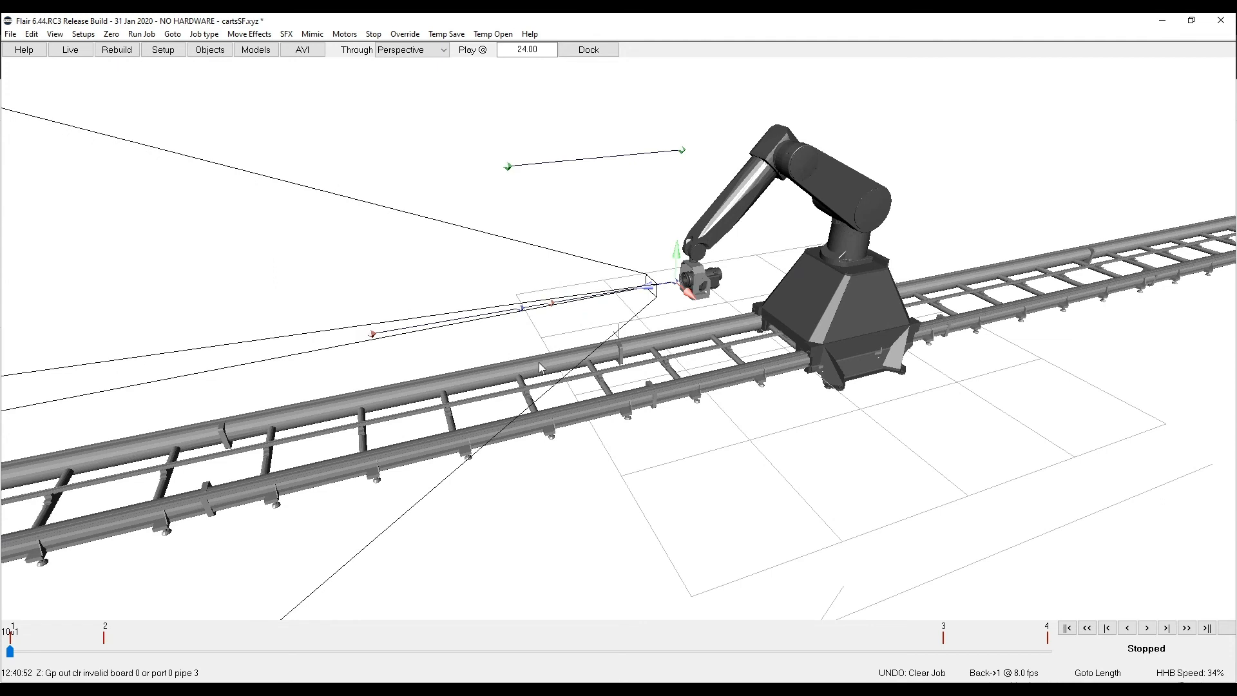
drag(540, 367, 205, 110)
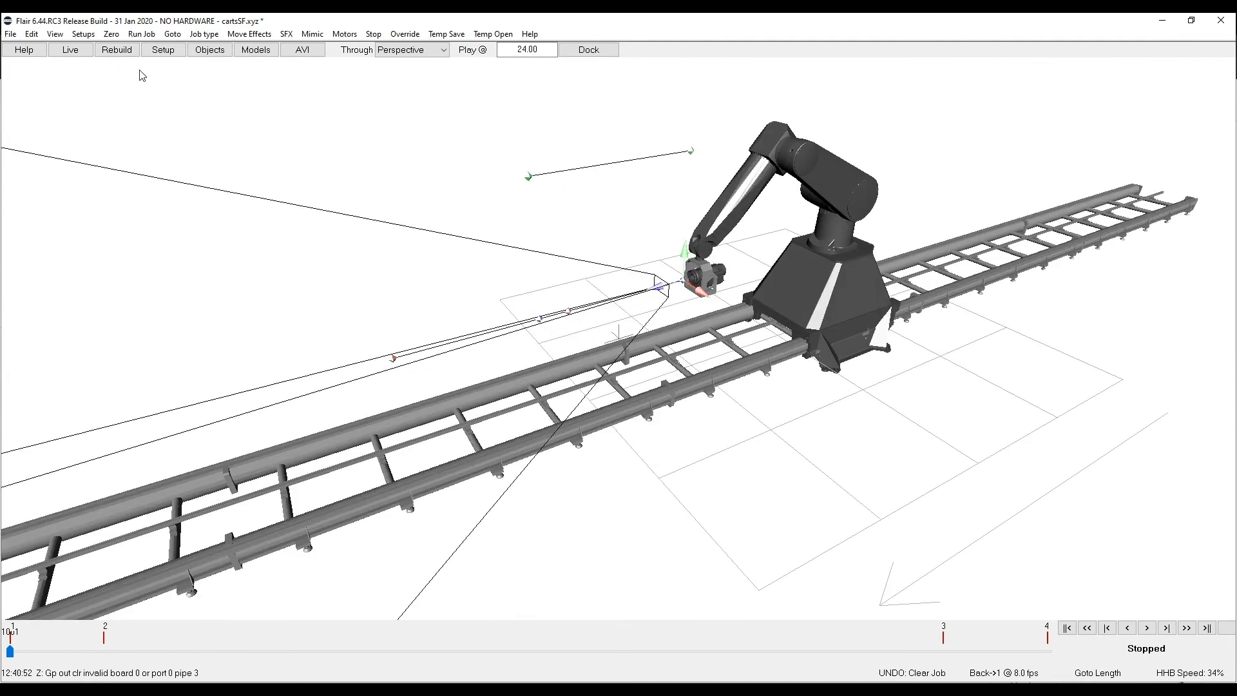
Step: Show the move as per-axis graphs, then as Graphical Cartesians of camera, target and up-vector
click(54, 34)
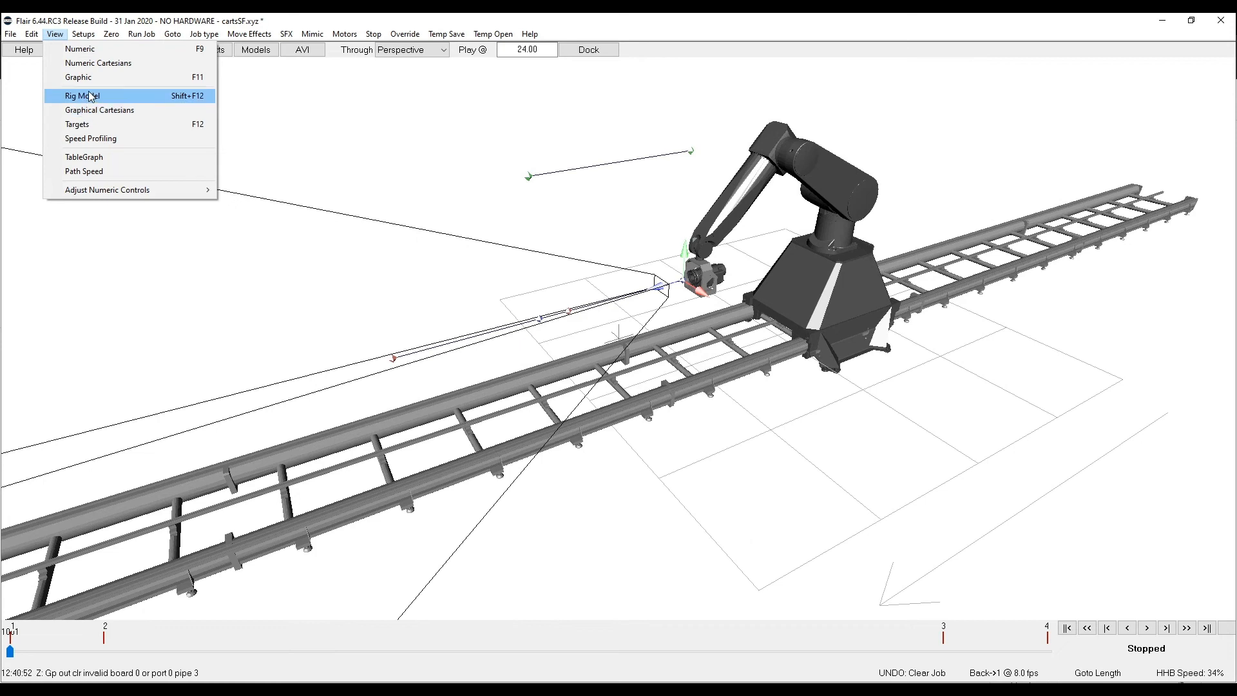
click(85, 96)
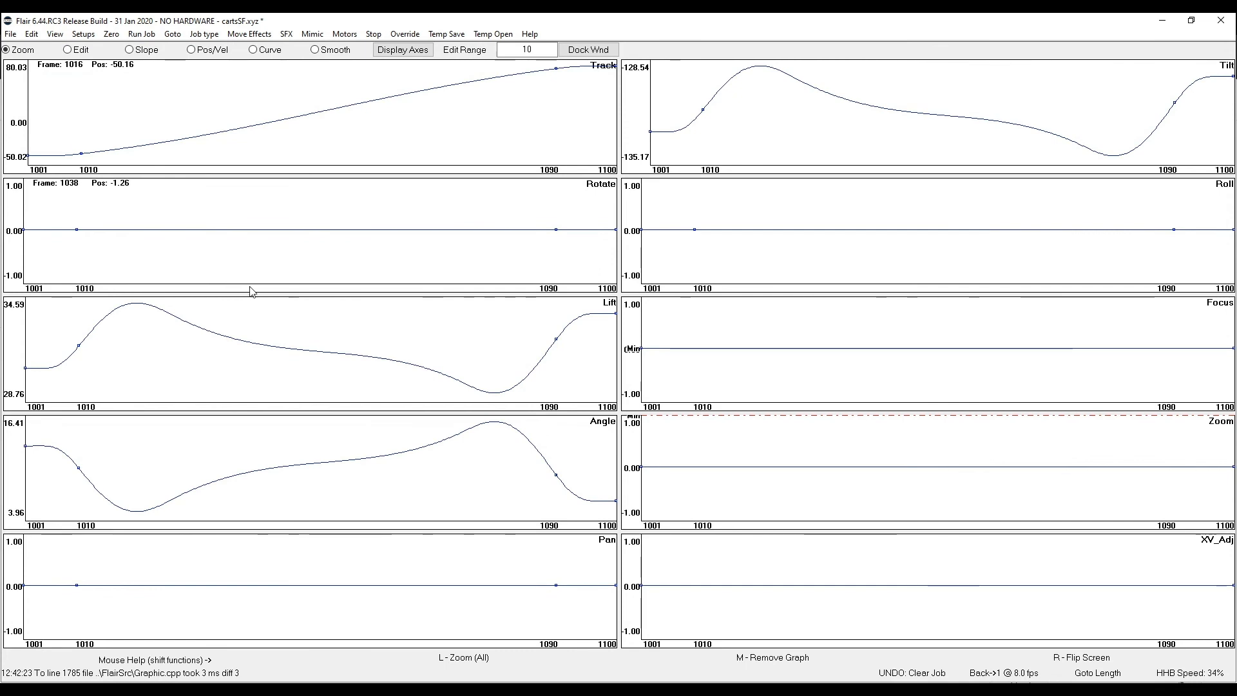
click(56, 34)
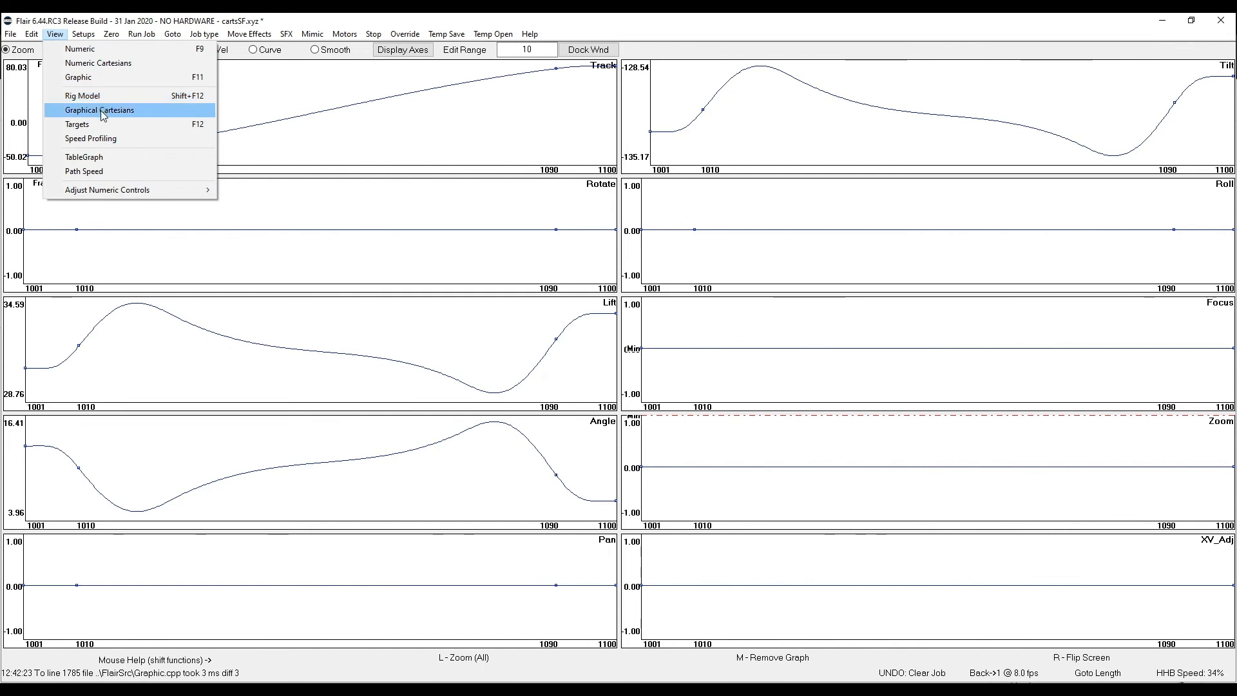
click(101, 111)
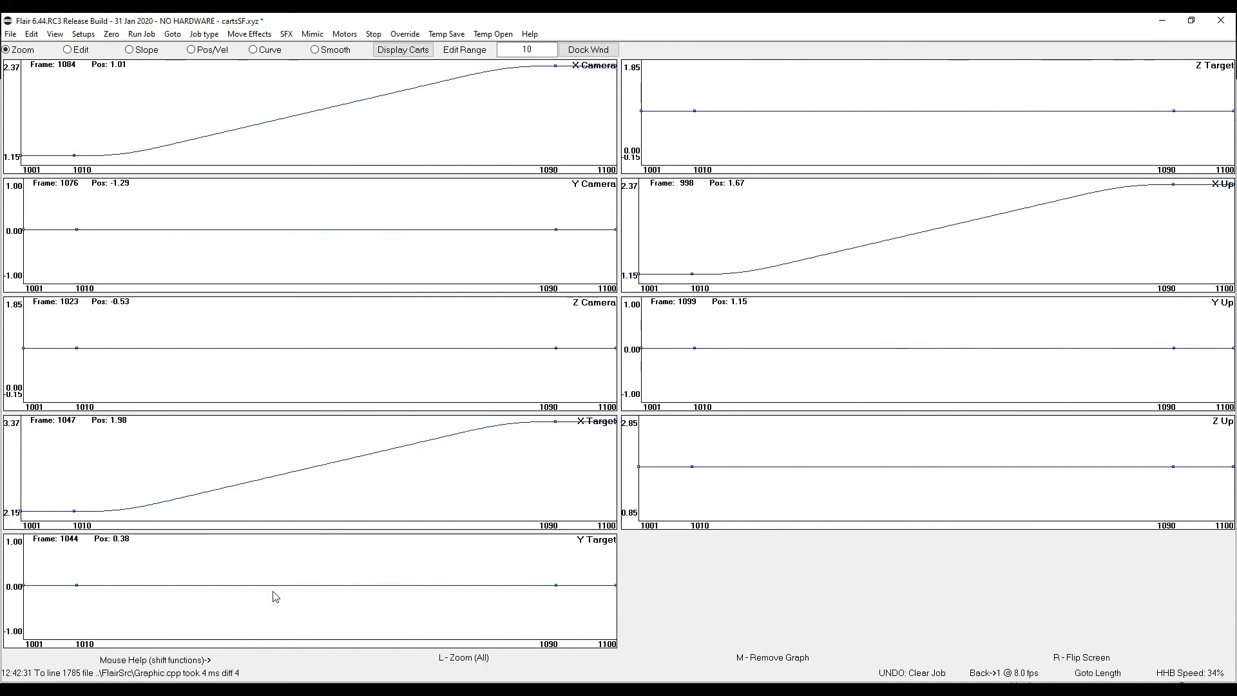
Step: In Maya, show camera1's translate X curve and select its keys between frames 1010 and 1090
click(174, 633)
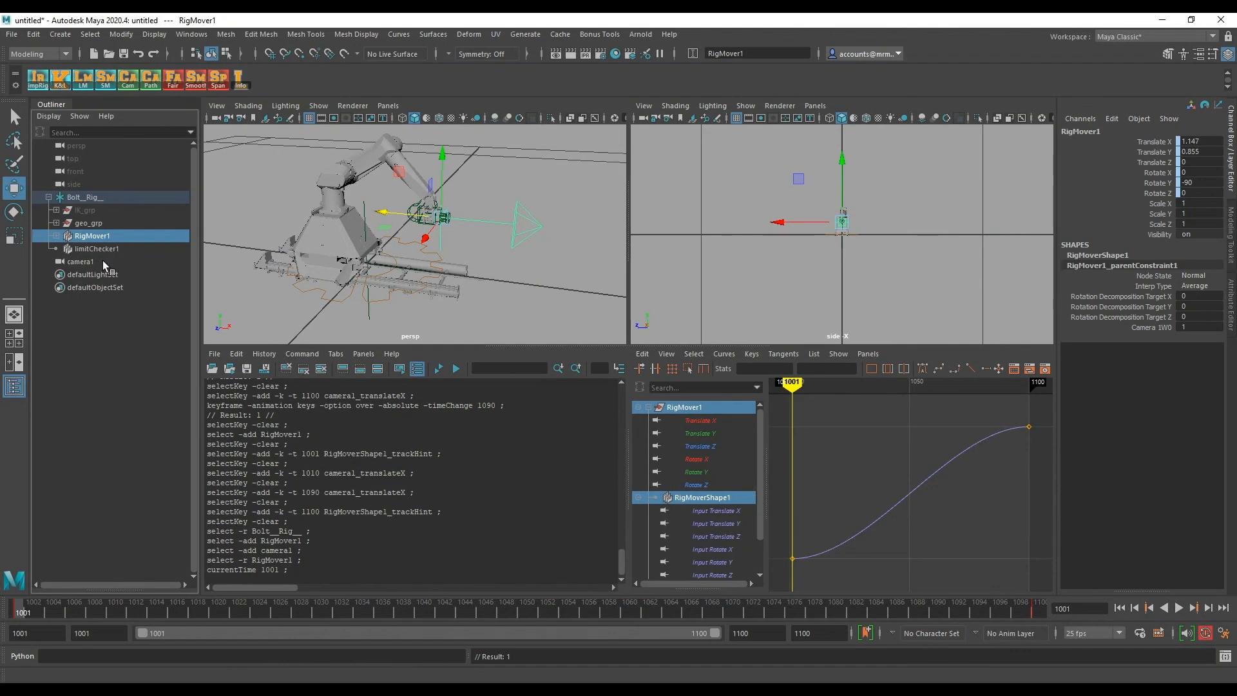
click(79, 261)
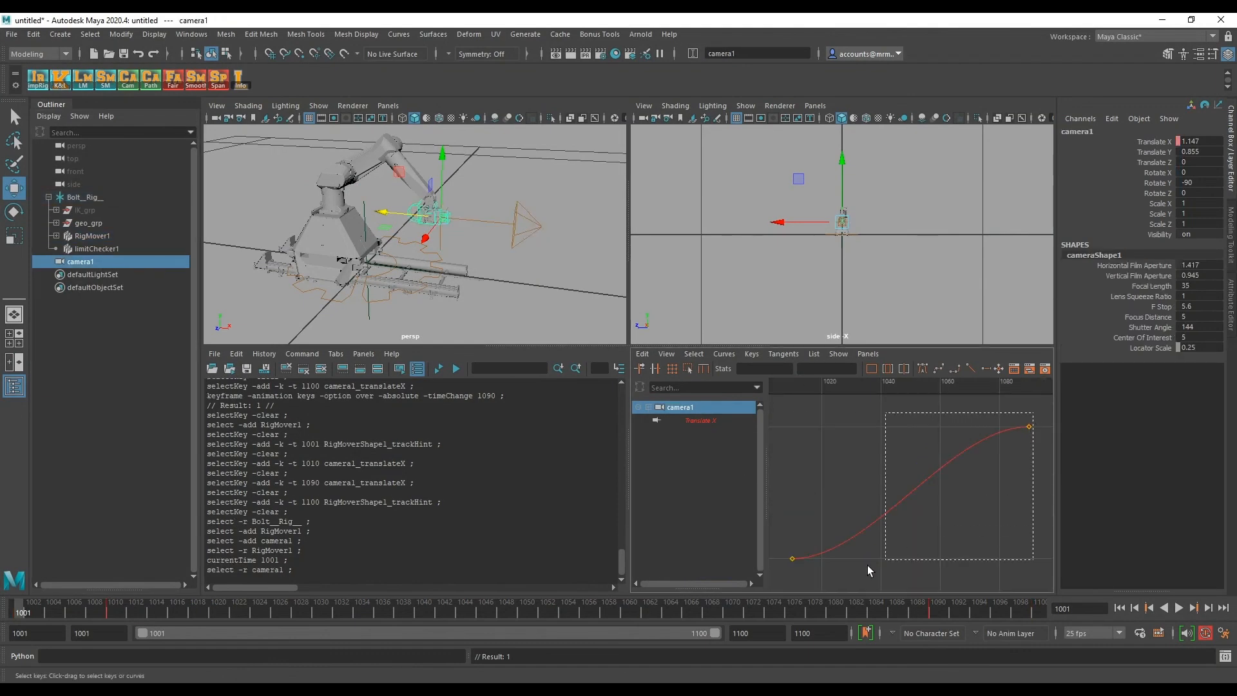
drag(1033, 412, 764, 573)
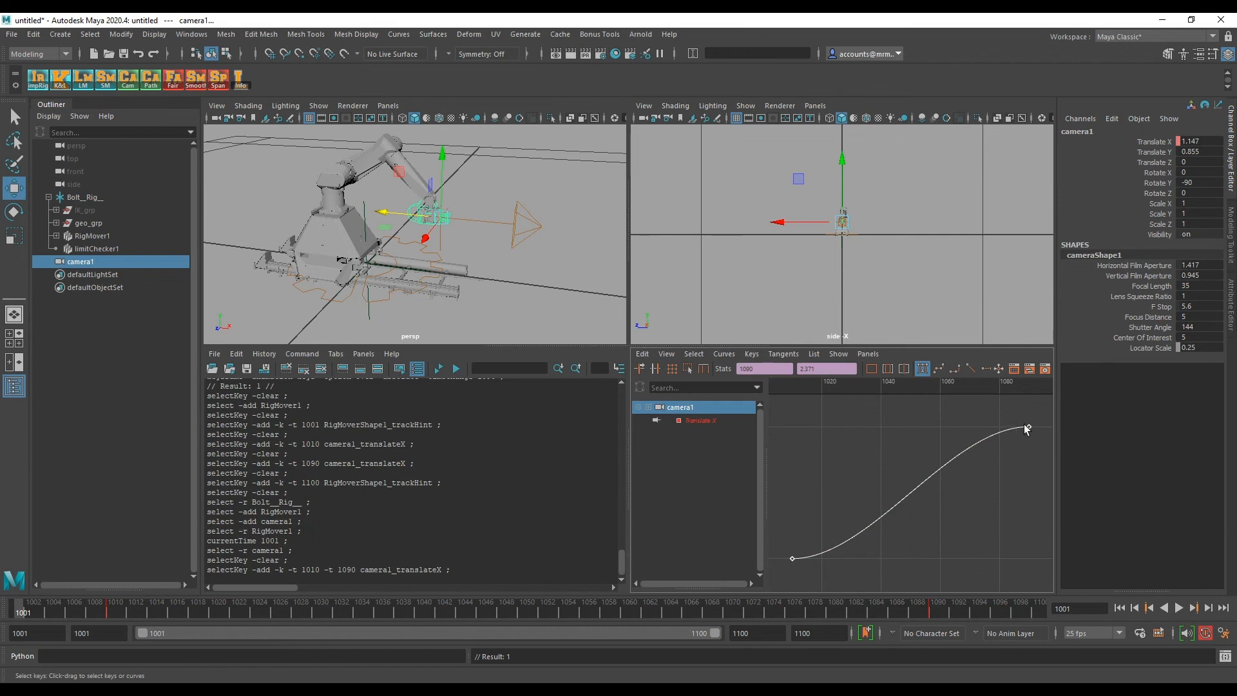
click(786, 570)
drag(782, 567, 1040, 406)
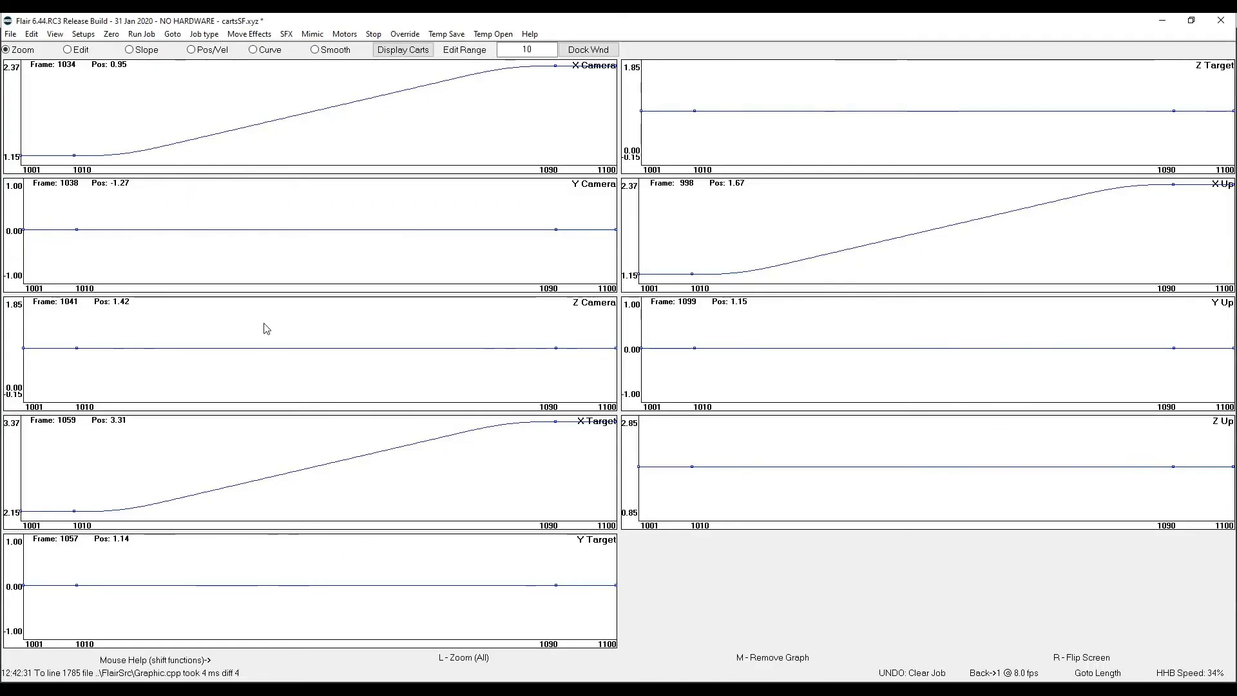
Step: Magnify the X Camera curve near frame 1010, then check and close the Job type setup
drag(70, 138, 172, 172)
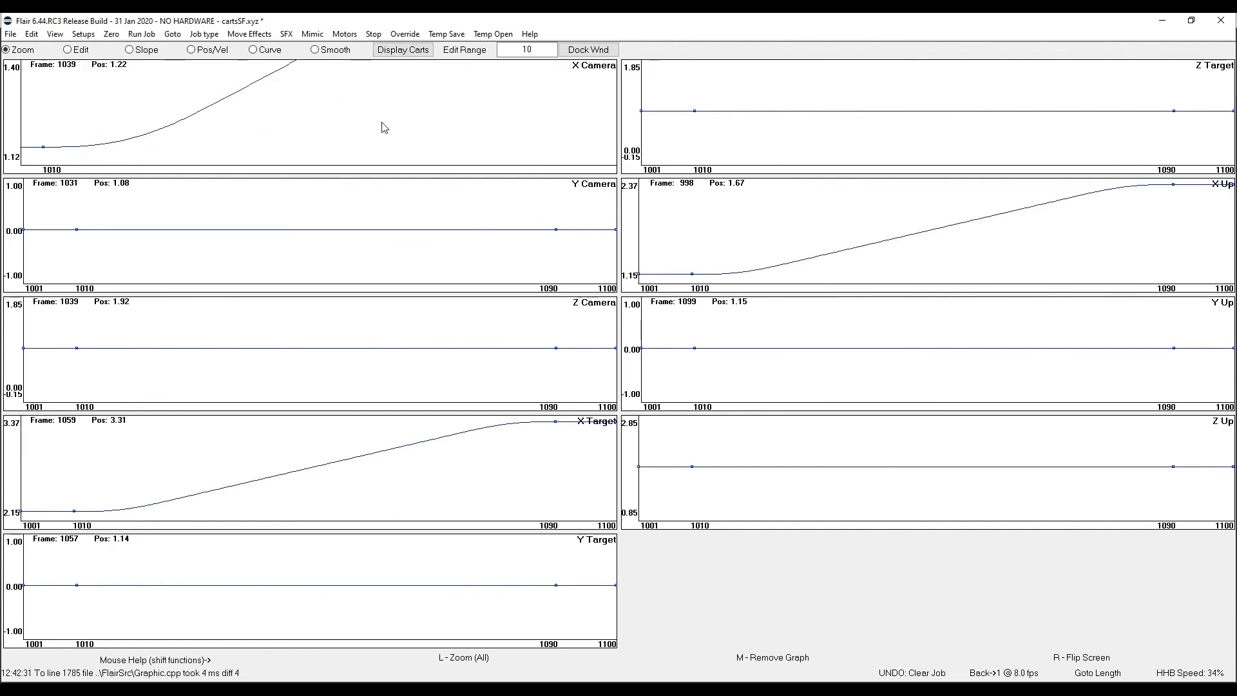
scroll(382, 127, down, 1)
scroll(397, 126, down, 1)
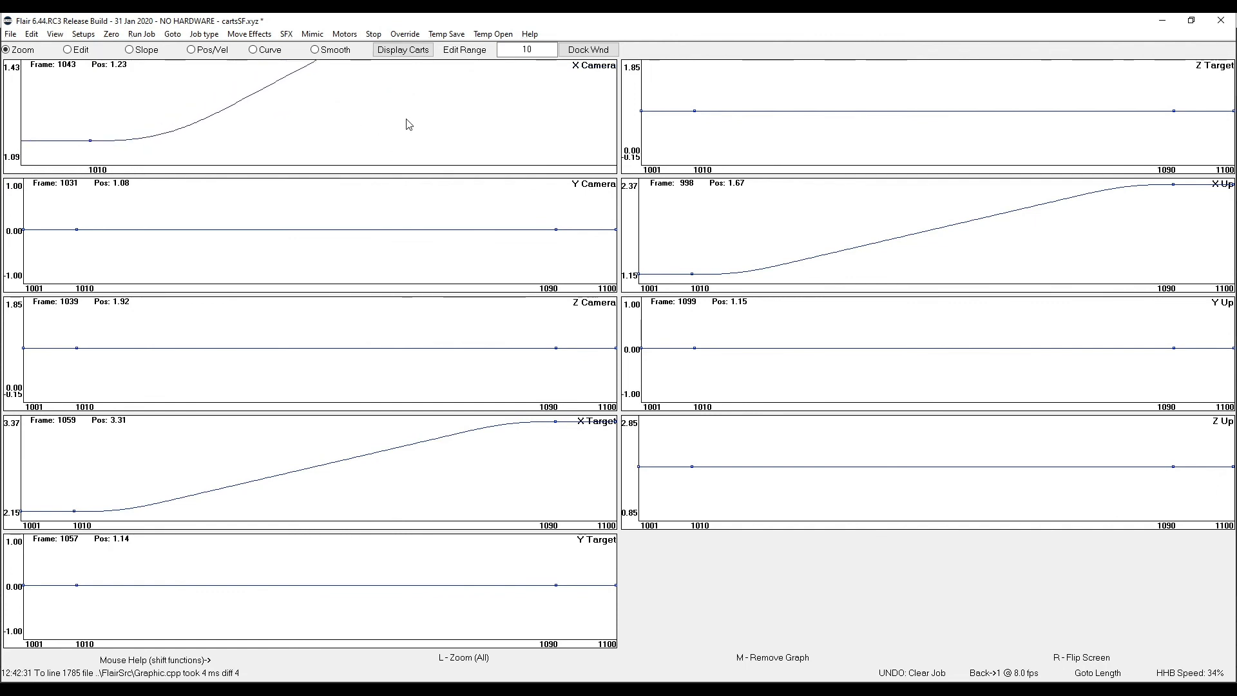
click(85, 33)
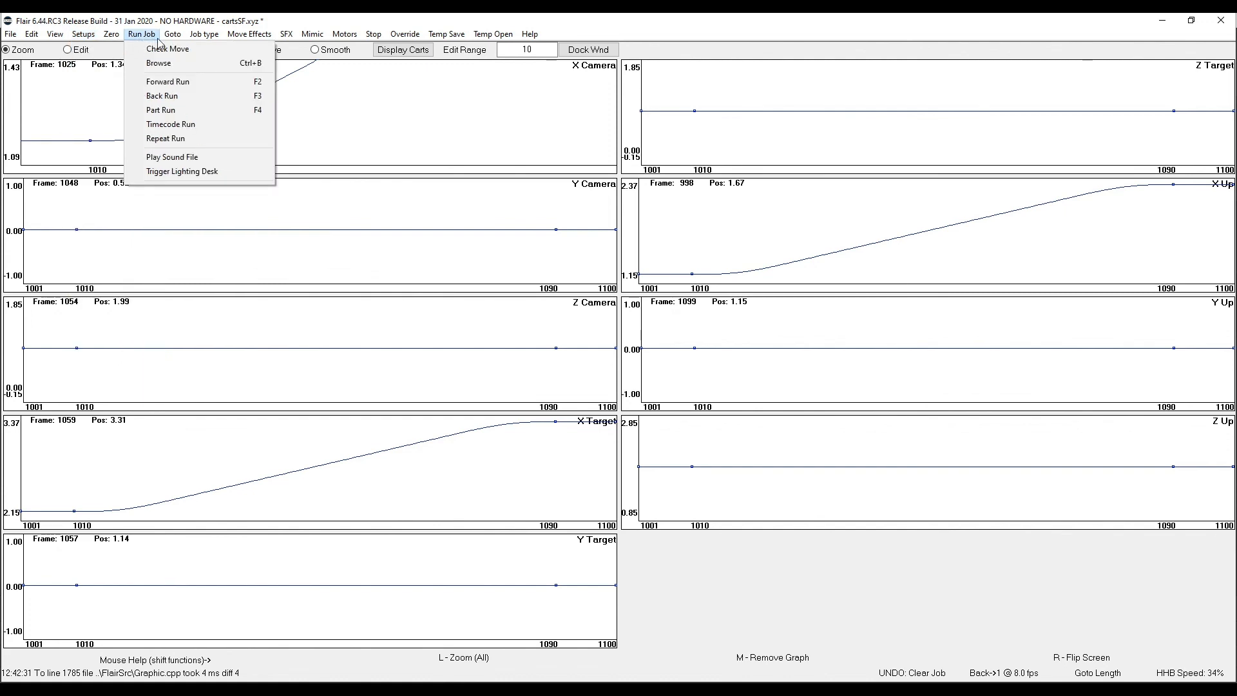
click(204, 34)
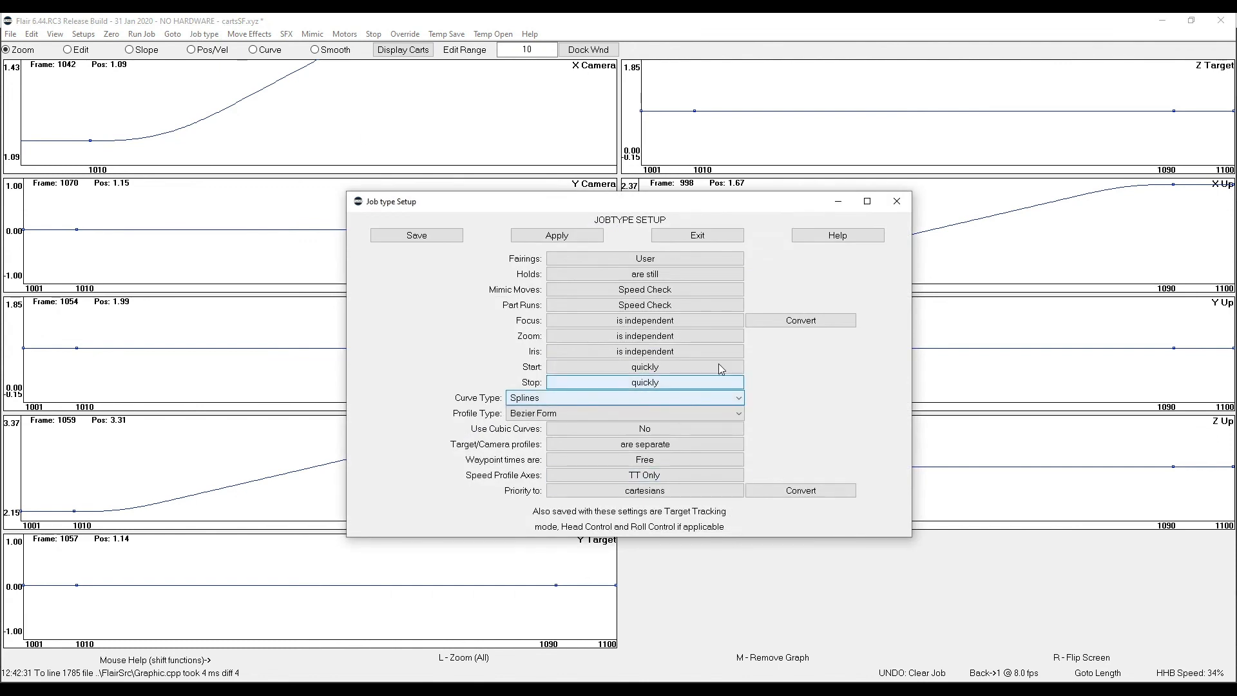
click(896, 201)
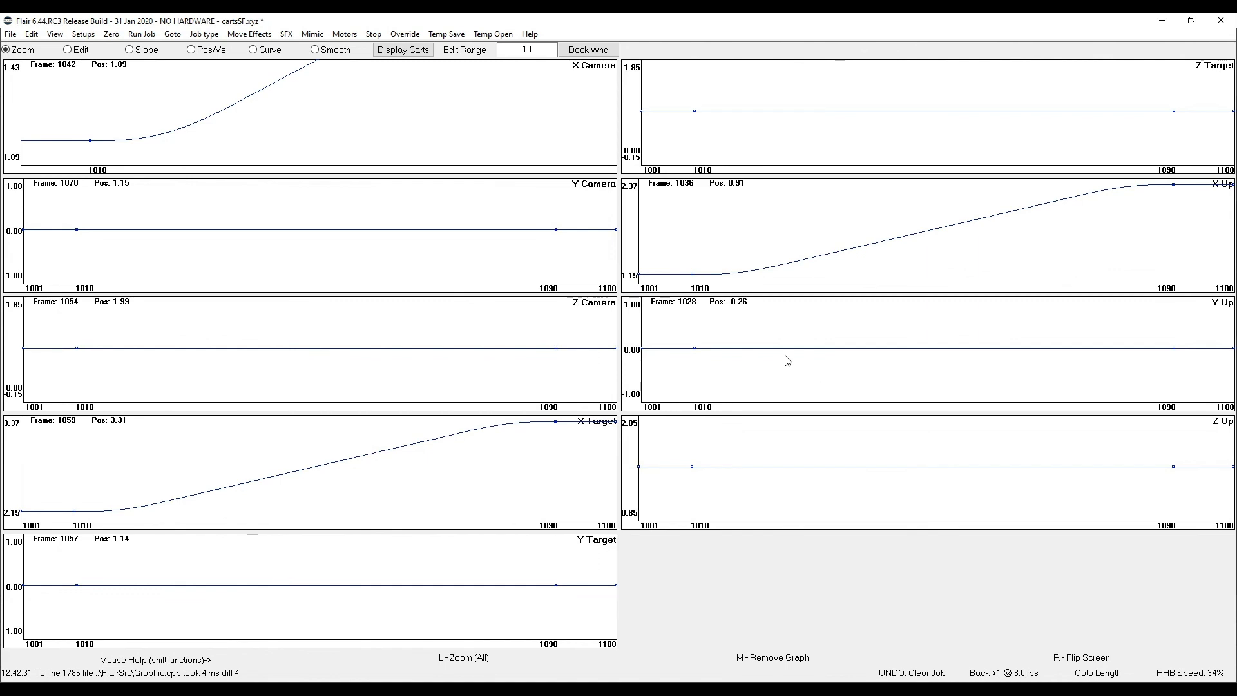
Step: Show the numeric table, return to the 3D rig model view and play the robot through to frame 1037
click(56, 34)
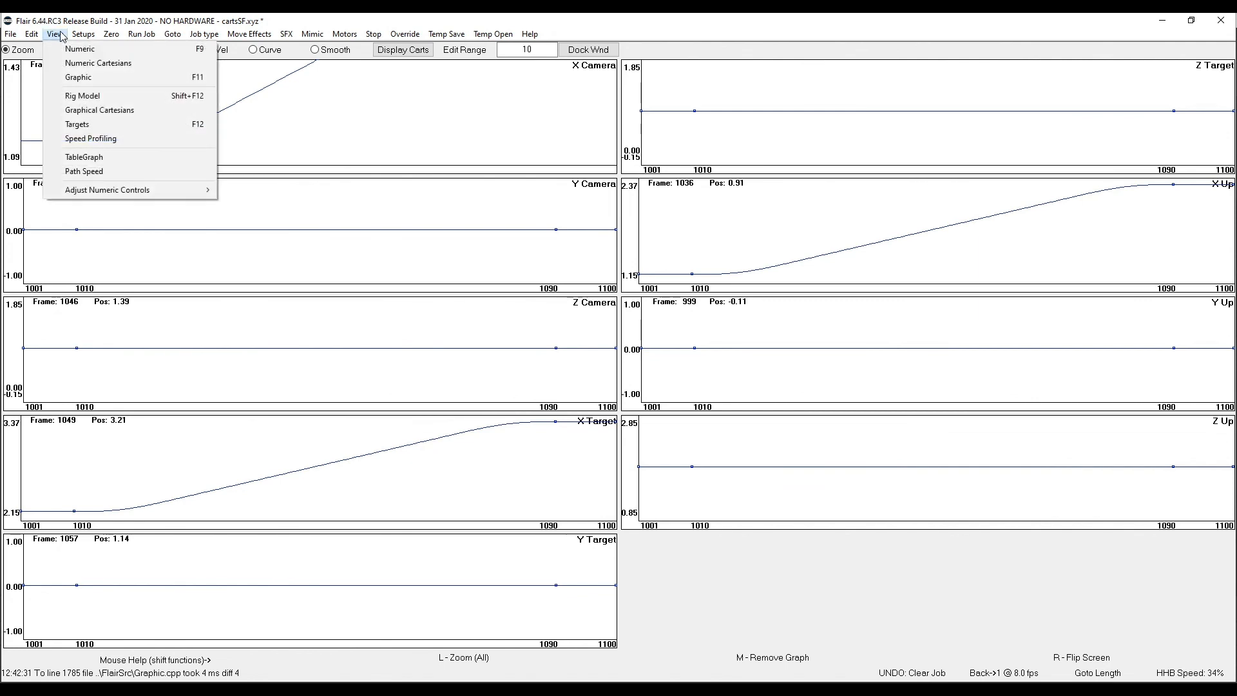
click(79, 49)
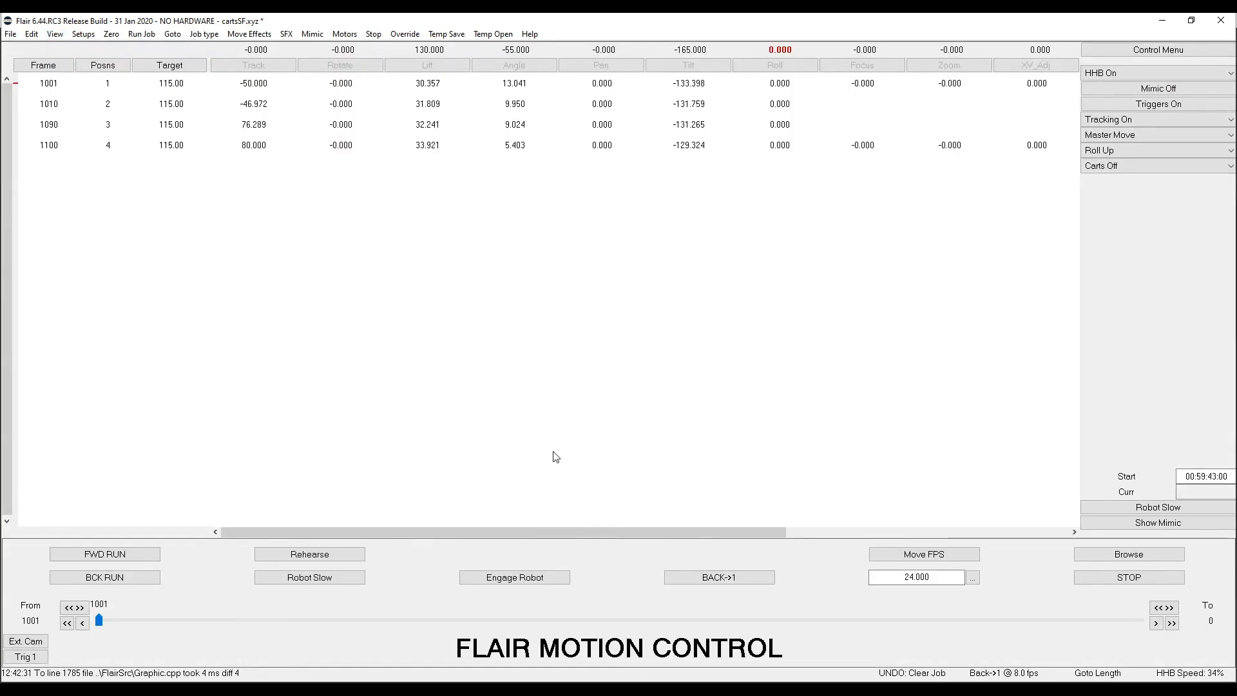
click(56, 34)
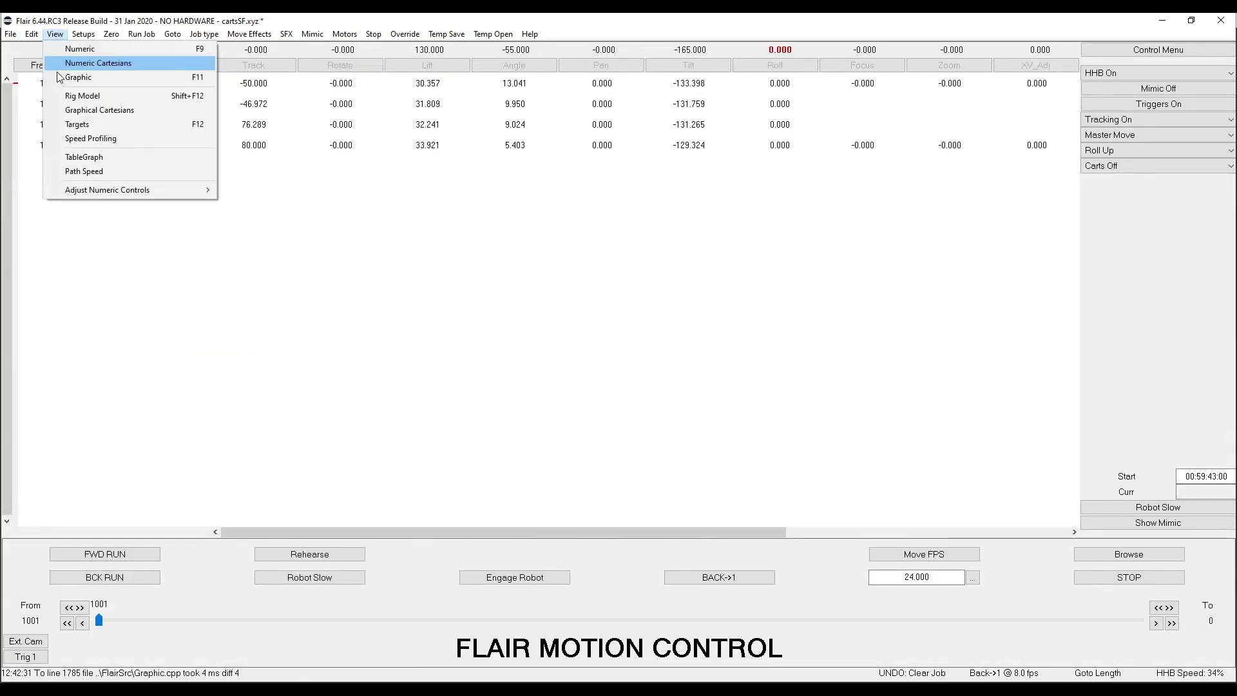
click(73, 143)
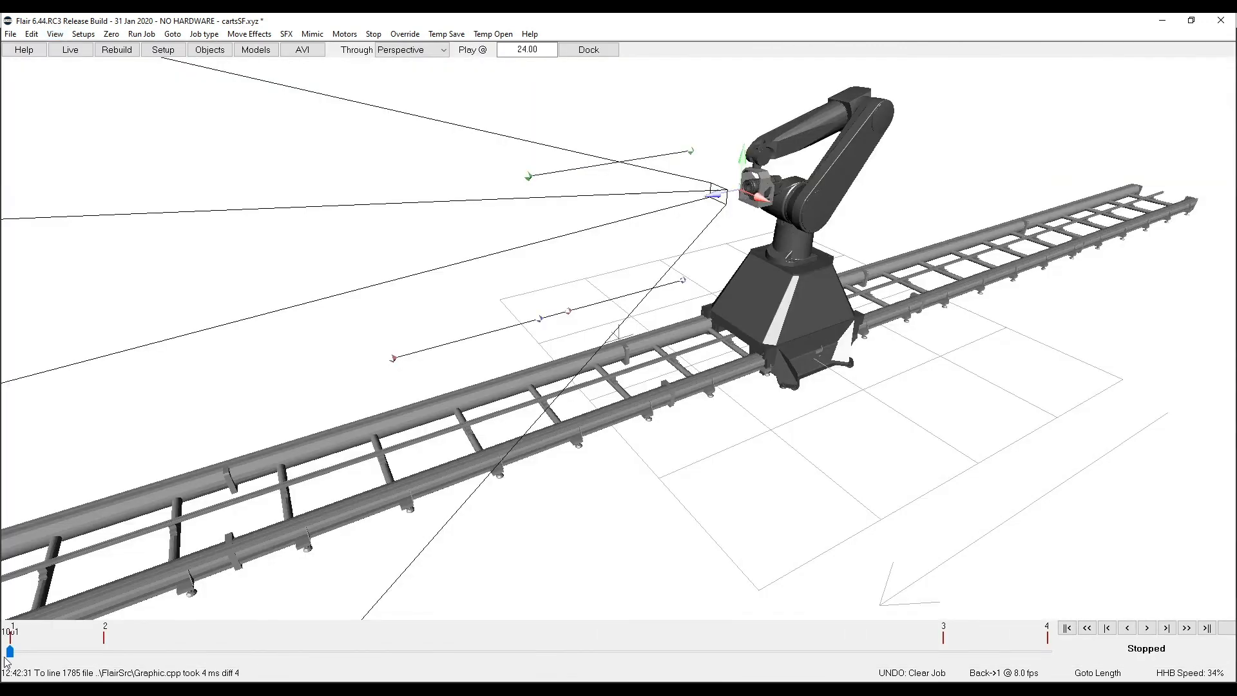
mouse_move(8, 654)
mouse_down()
mouse_move(386, 654)
mouse_move(9, 638)
mouse_move(30, 655)
mouse_move(984, 654)
mouse_move(11, 655)
mouse_up()
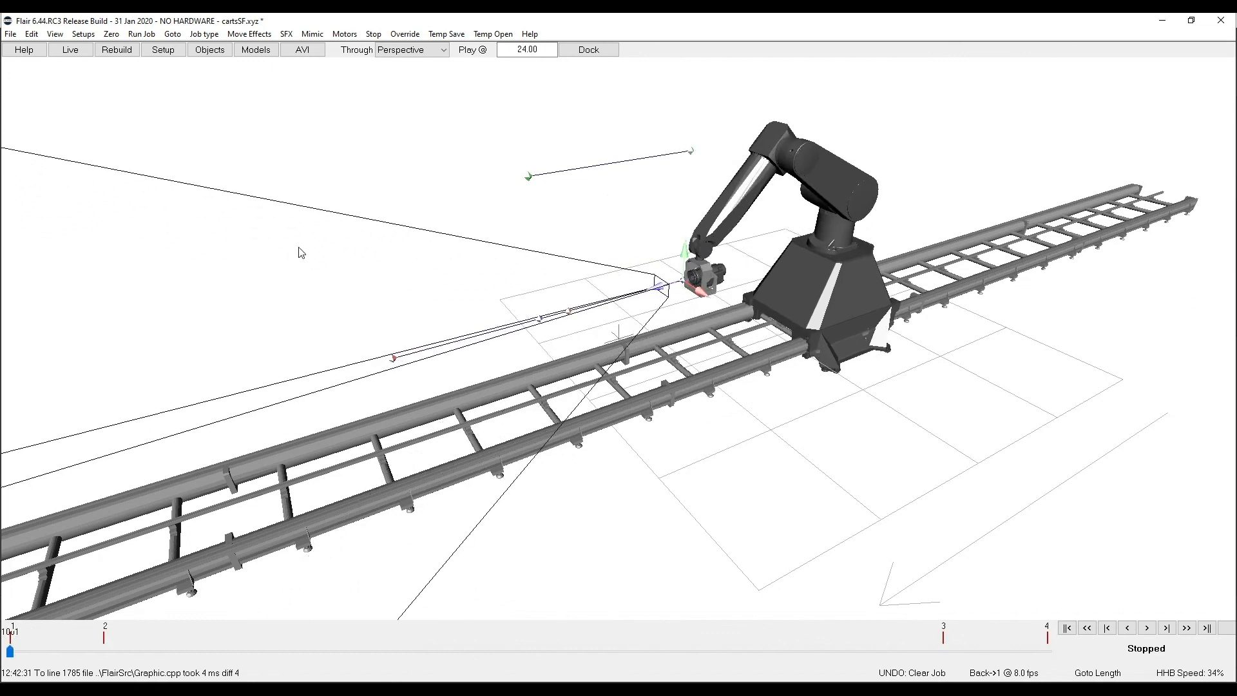